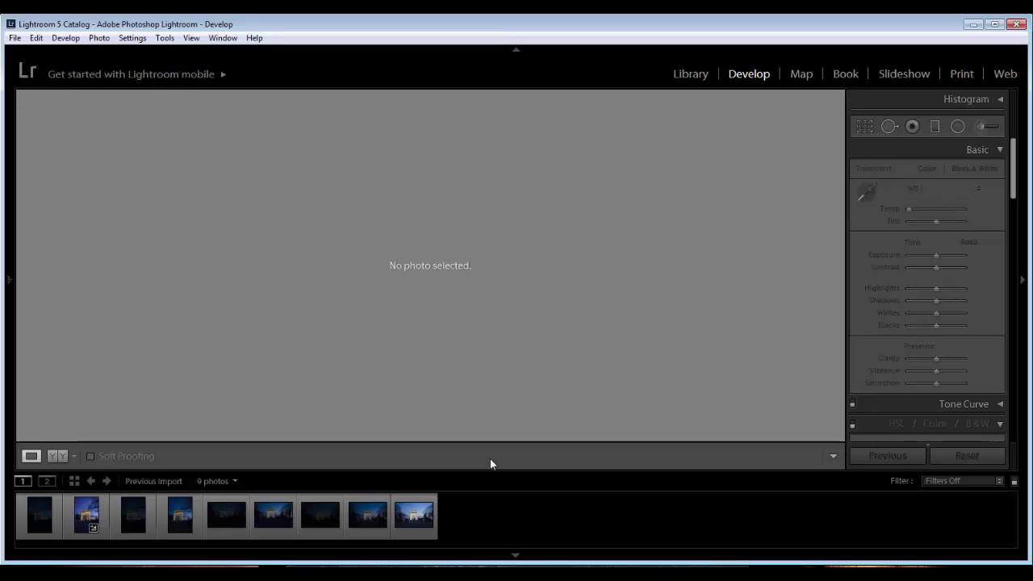
# Compare the differently exposed landscape and portrait shots of the arch in the imported photo set.
pyautogui.click(418, 515)
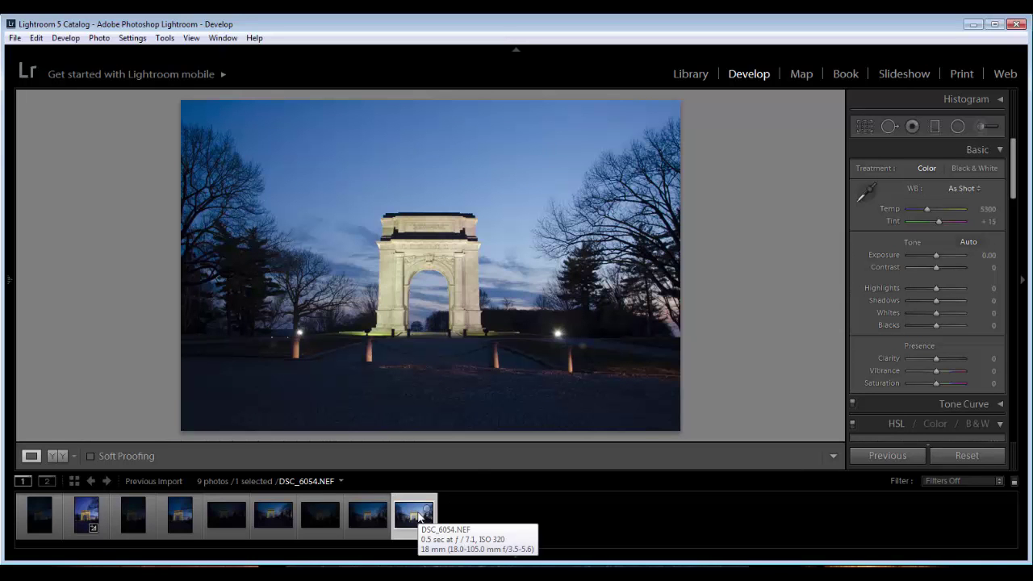
pyautogui.click(368, 518)
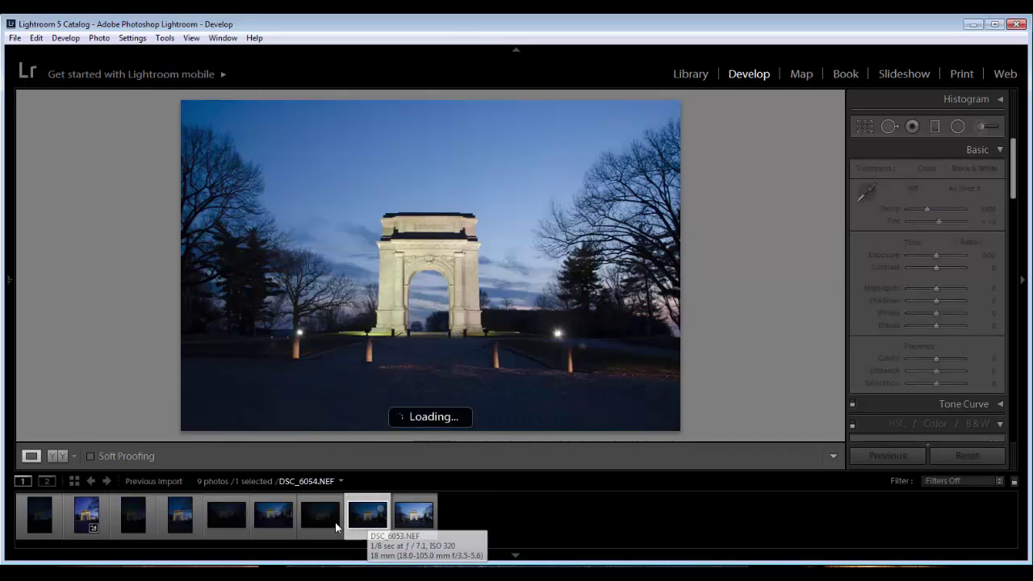
pyautogui.click(320, 527)
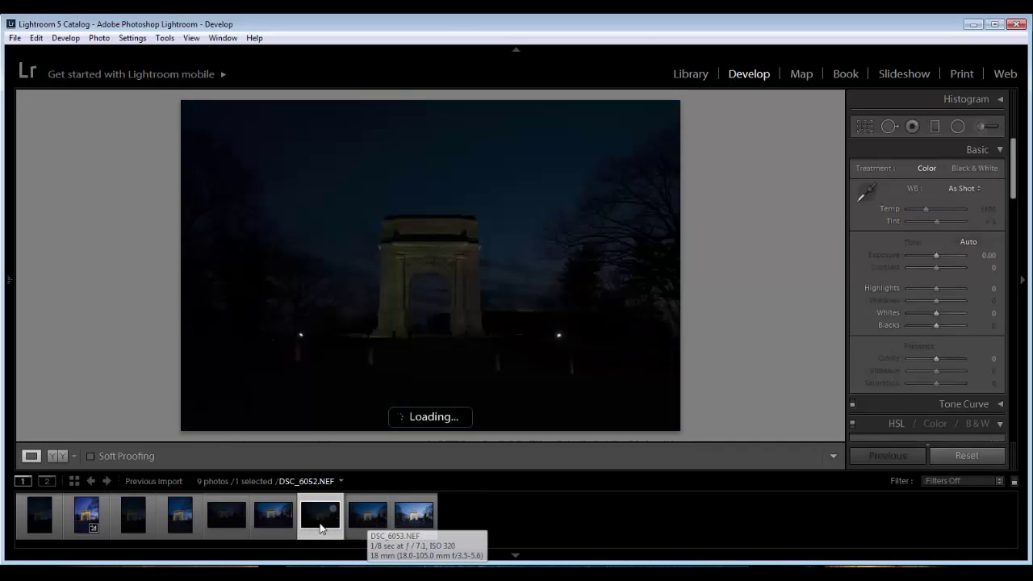
pyautogui.click(375, 517)
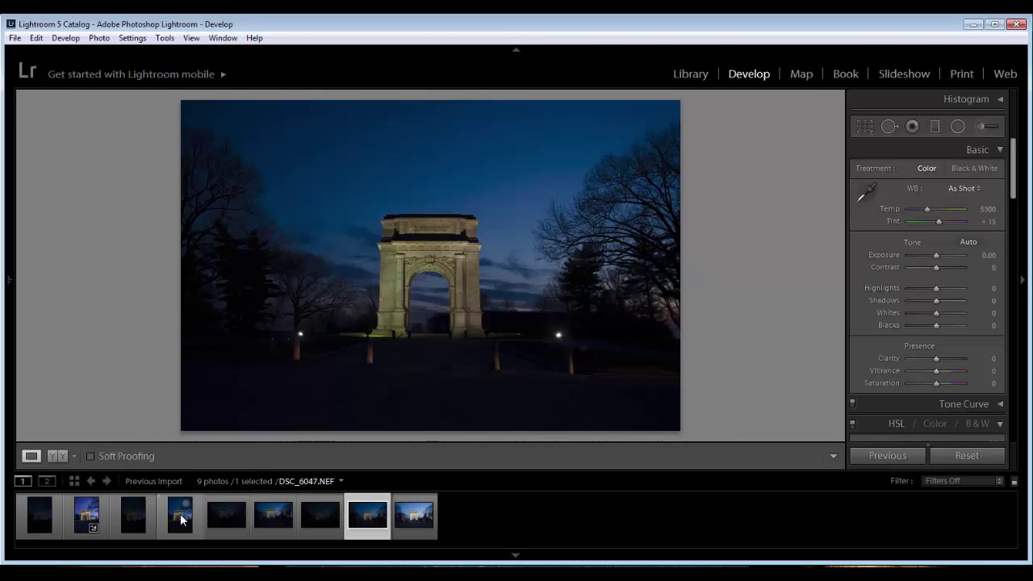
pyautogui.moveTo(180, 516)
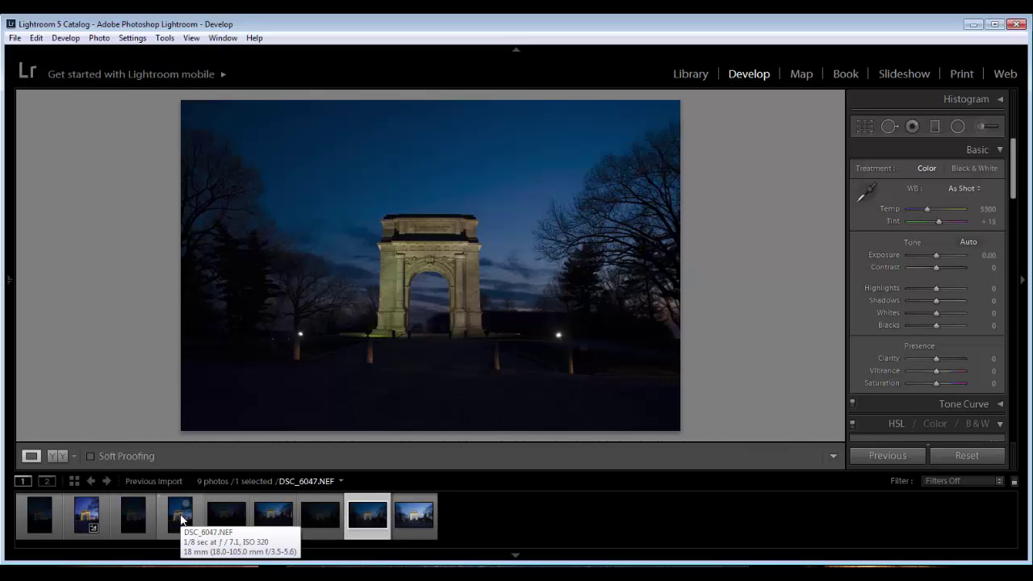
pyautogui.click(180, 515)
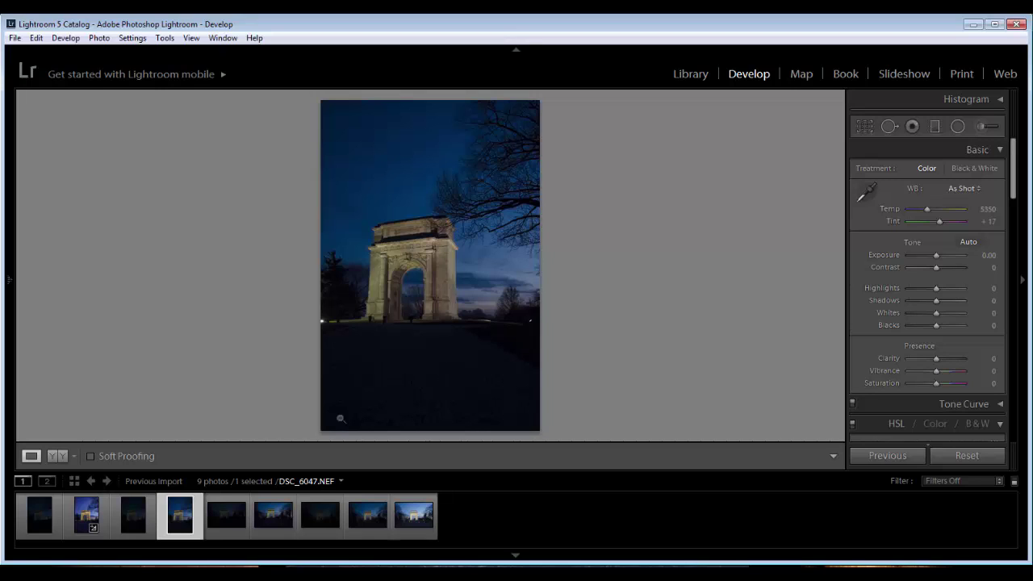
pyautogui.click(134, 523)
pyautogui.click(87, 510)
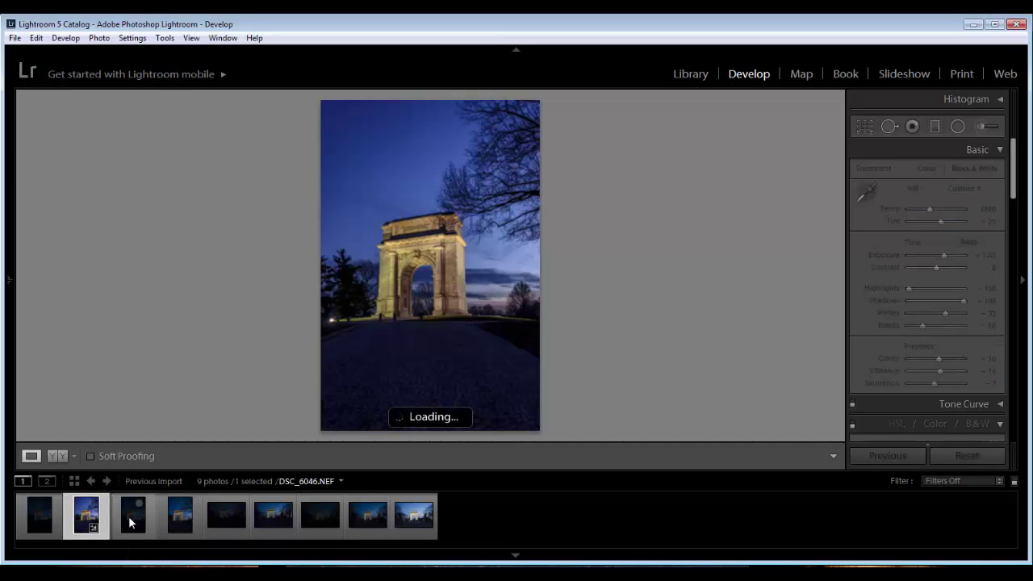
pyautogui.click(130, 522)
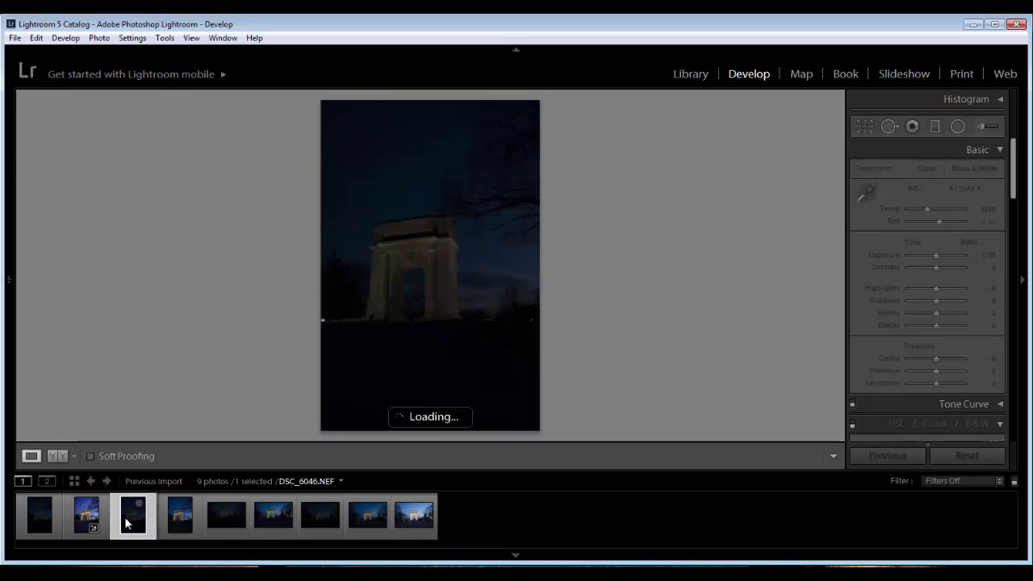
pyautogui.rightClick(79, 517)
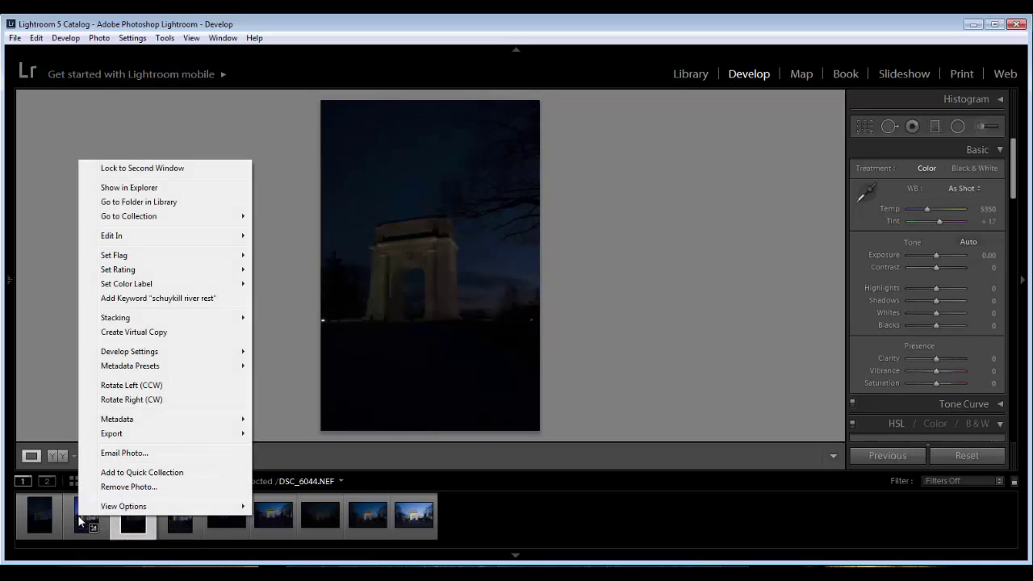
pyautogui.click(206, 448)
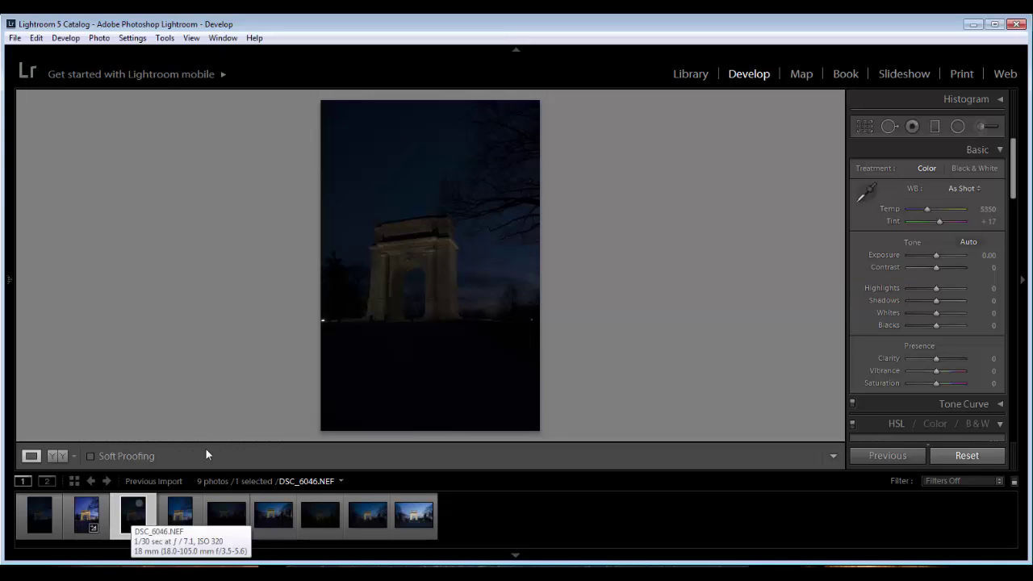
# Open the portrait photo DSC_6047.NEF and set its white balance to Daylight.
pyautogui.press('Right')
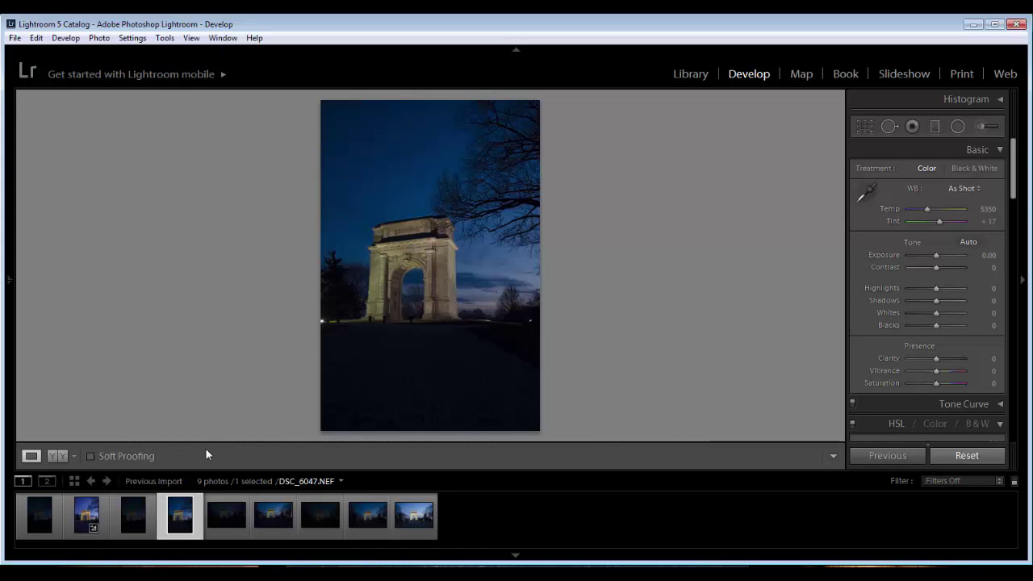
pyautogui.click(963, 188)
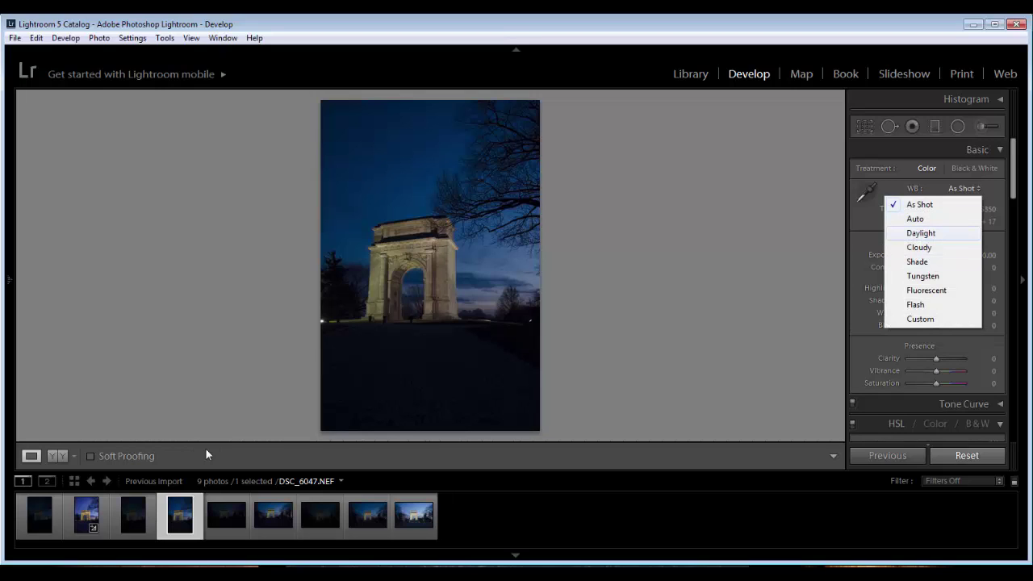
pyautogui.press('Return')
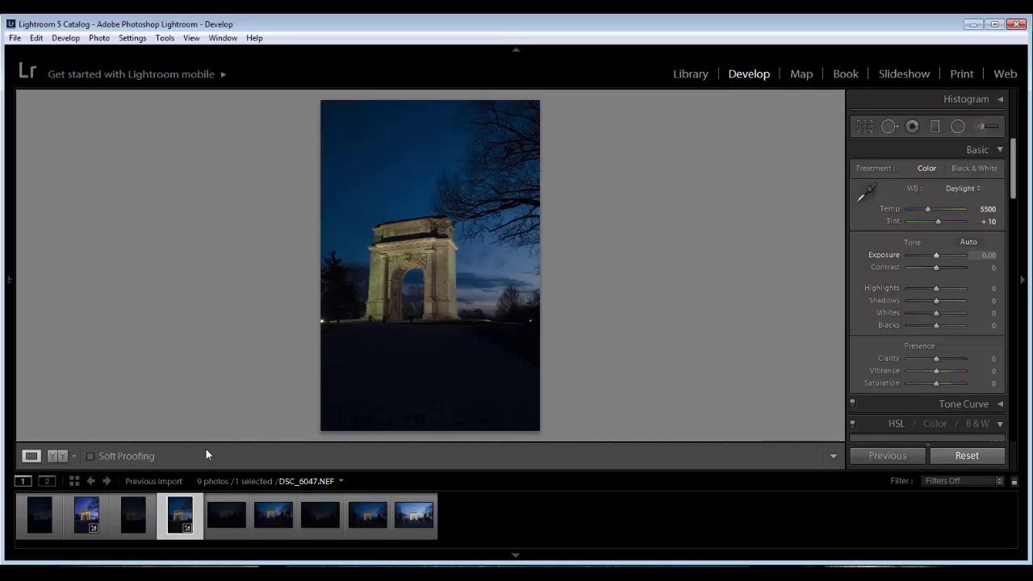
# Raise the photo's exposure to +0.83.
pyautogui.moveTo(937, 255); pyautogui.dragTo(939, 255)
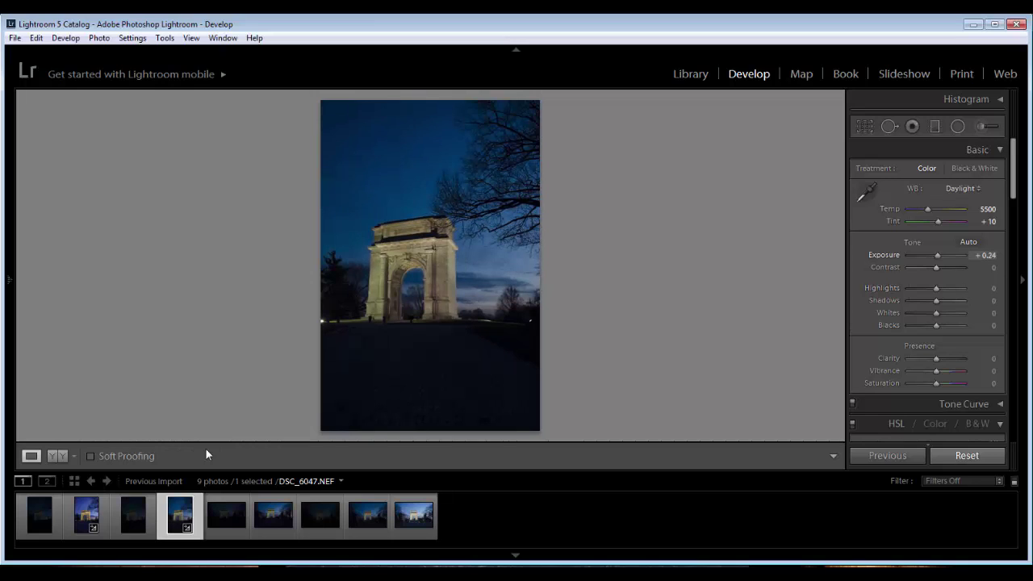
pyautogui.press('=')
pyautogui.press('=')
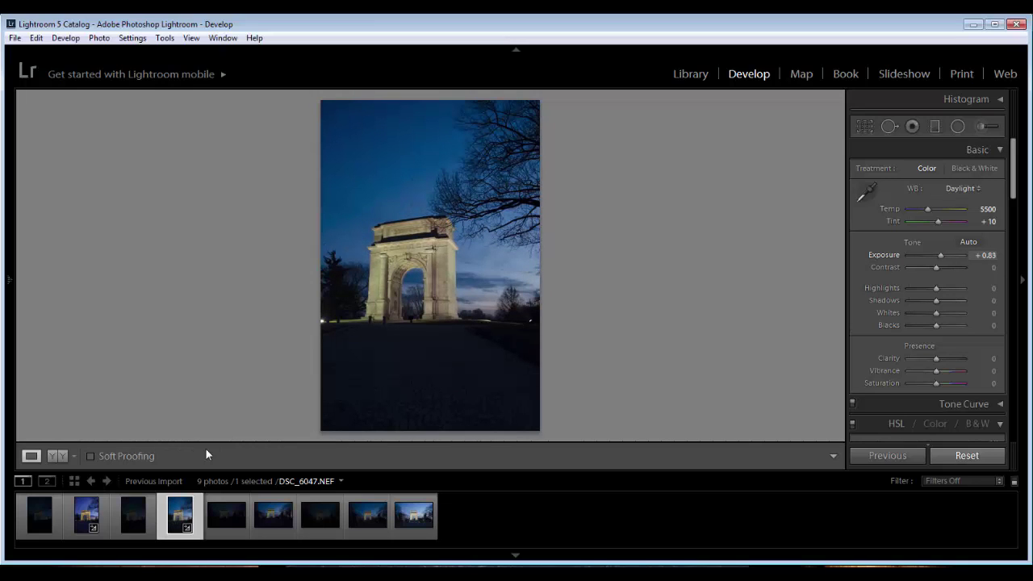
pyautogui.press('.')
pyautogui.press('.')
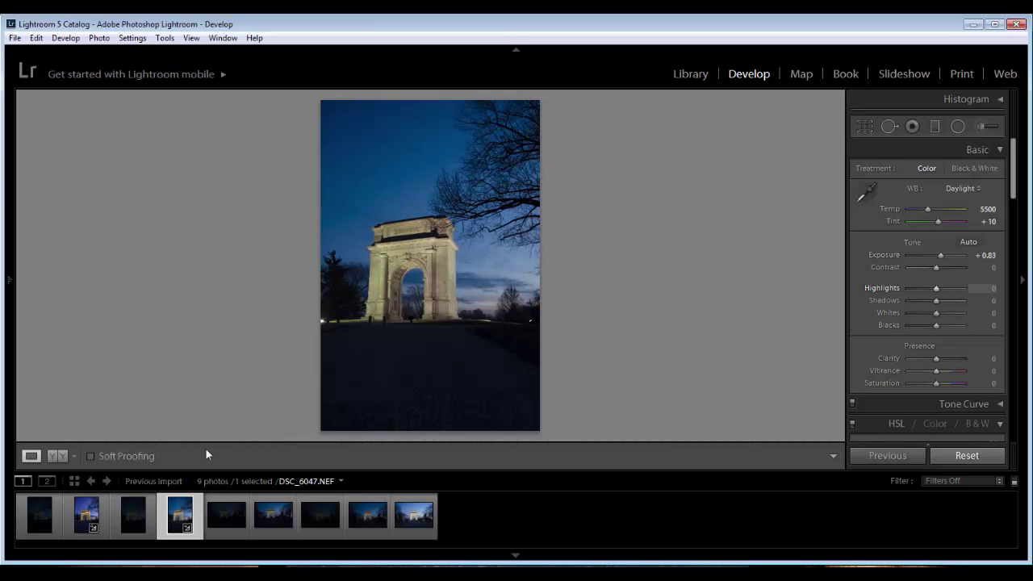
# Enable lens profile corrections and chromatic aberration removal for the arch photo.
pyautogui.moveTo(1013, 168); pyautogui.dragTo(1013, 230)
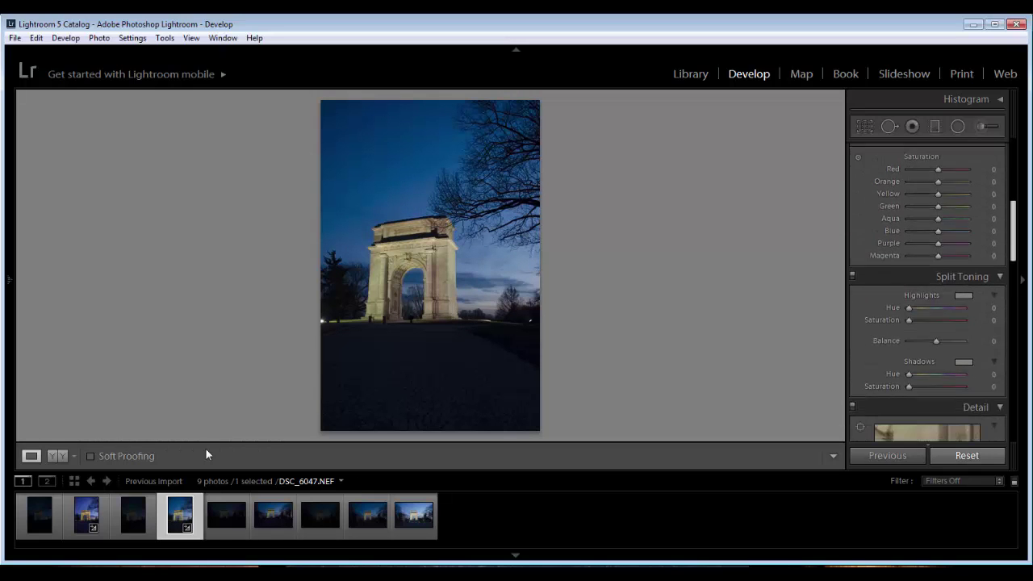
pyautogui.hotkey('ctrl', '6')
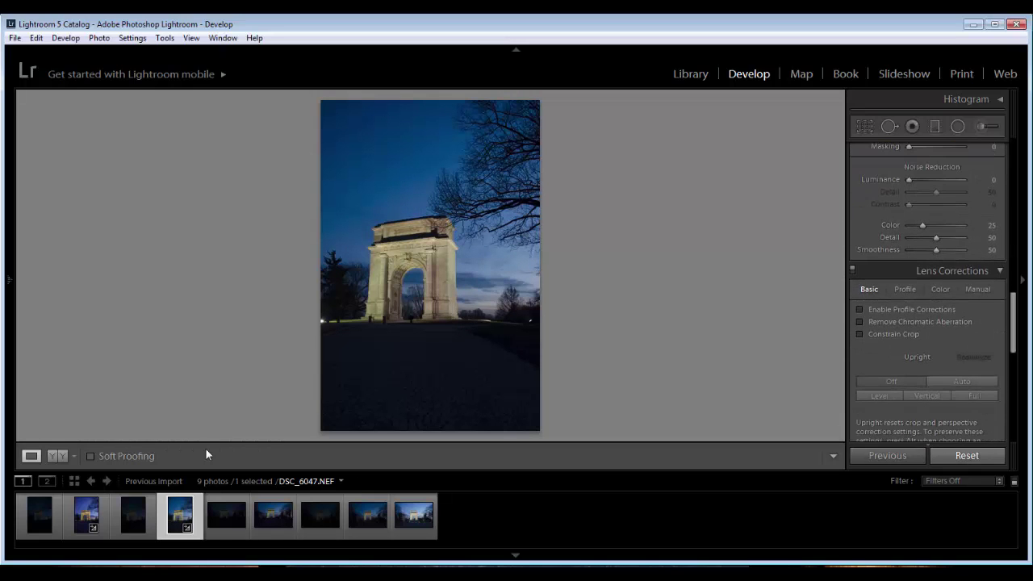
pyautogui.click(860, 310)
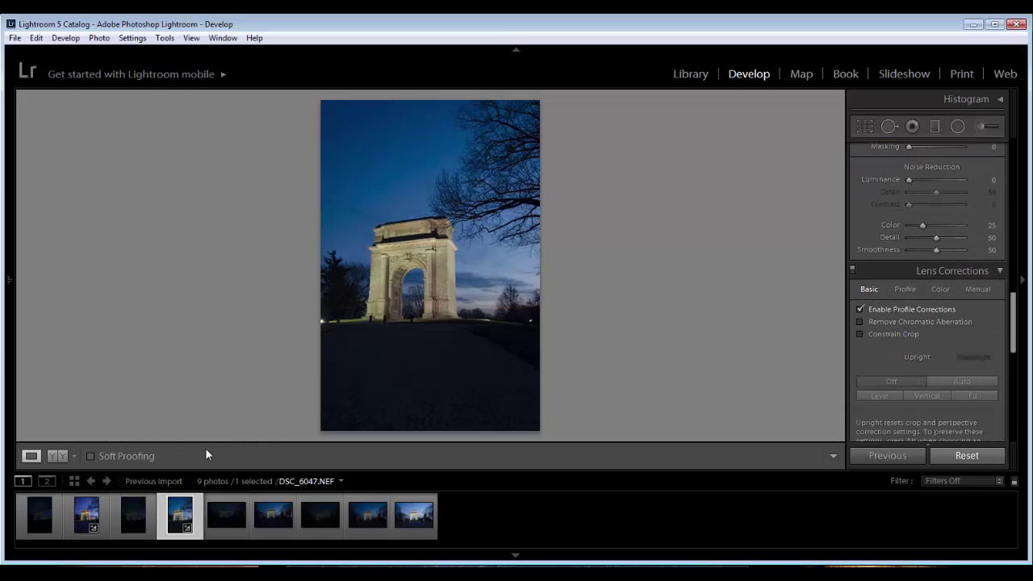
pyautogui.press('.')
pyautogui.press('=')
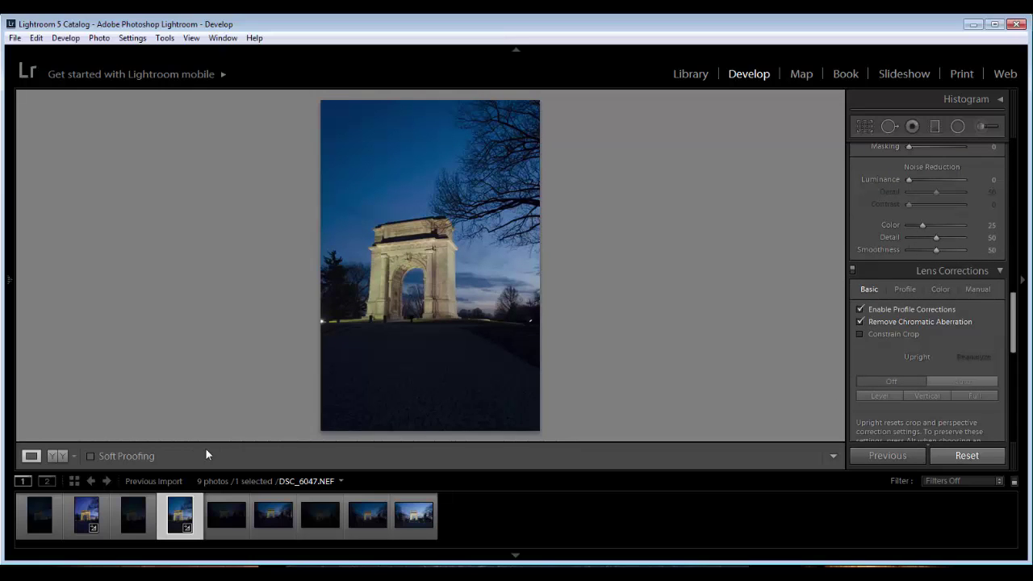
# Try the Auto Upright correction on the photo and apply the Level mode instead.
pyautogui.click(961, 381)
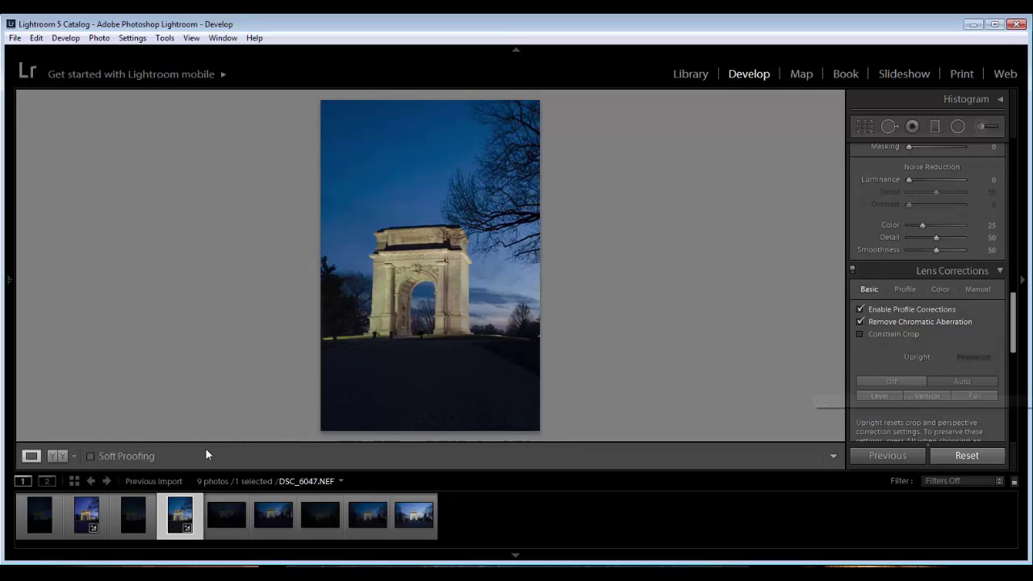
pyautogui.click(879, 395)
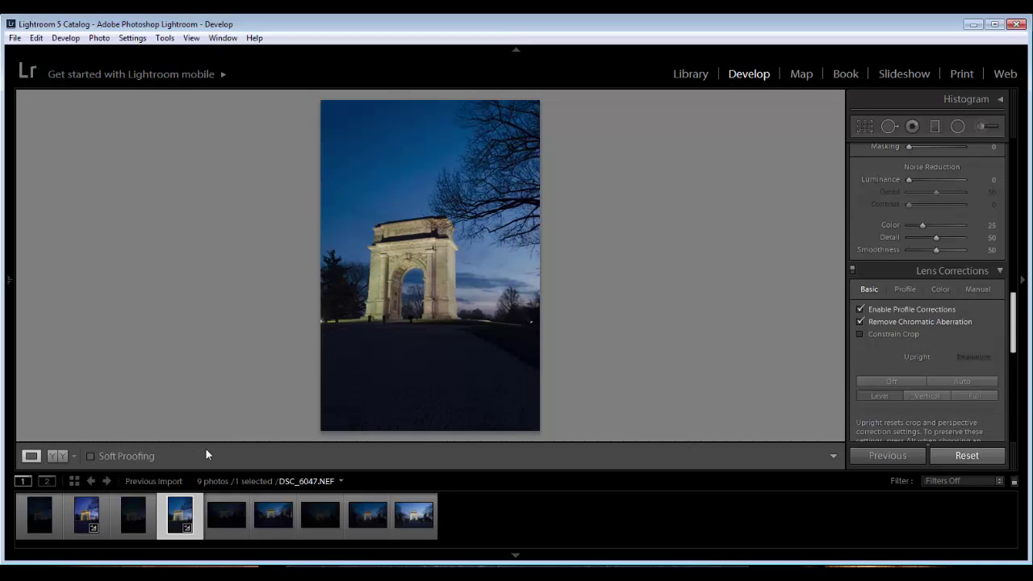
pyautogui.moveTo(1013, 322); pyautogui.dragTo(1013, 408)
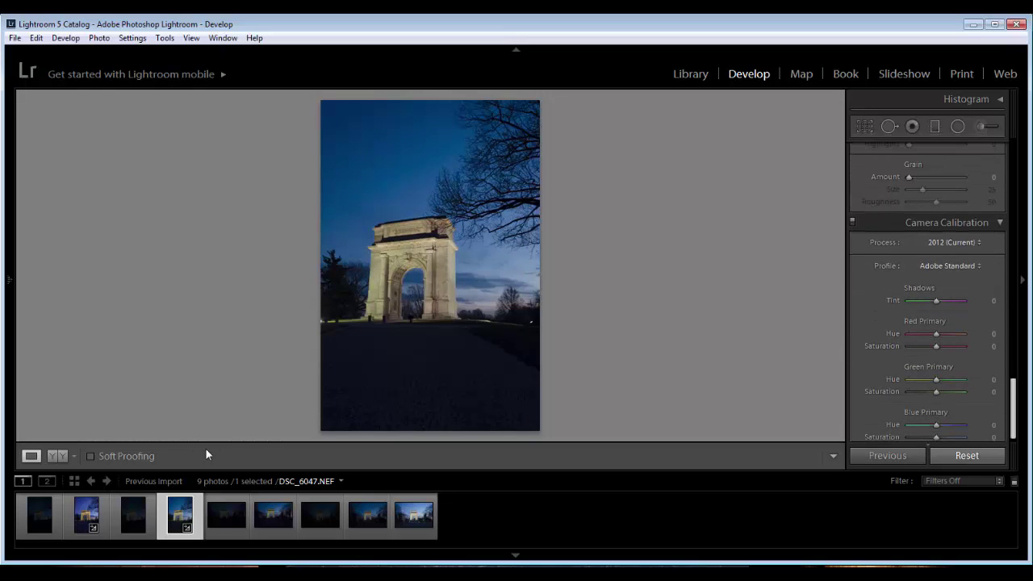
# Lower the photo's highlights to -100.
pyautogui.hotkey('ctrl', '1')
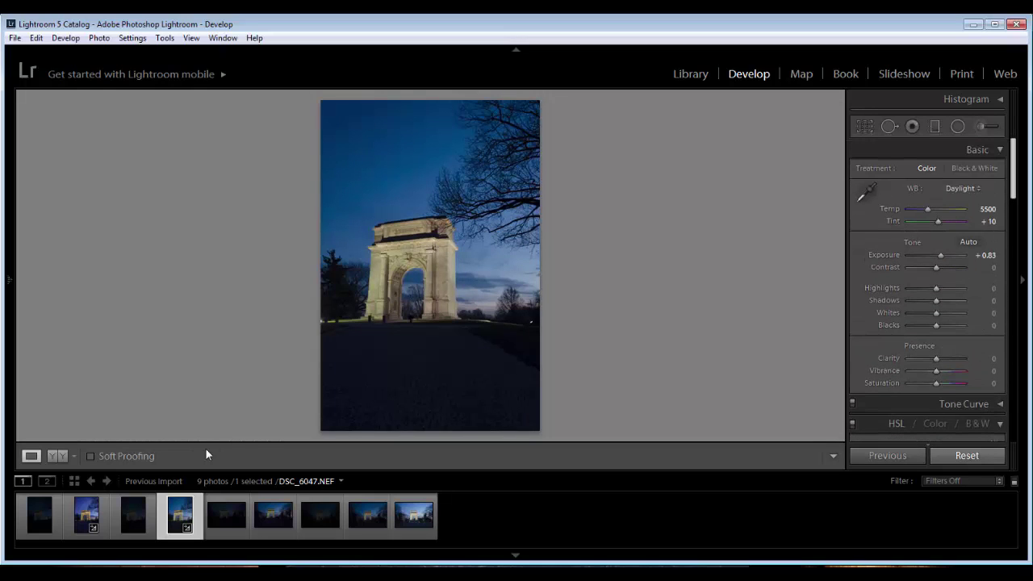
pyautogui.press('.')
pyautogui.hotkey('shift', '-')
pyautogui.hotkey('shift', '-')
pyautogui.hotkey('shift', '-')
pyautogui.hotkey('shift', '-')
pyautogui.hotkey('shift', '-')
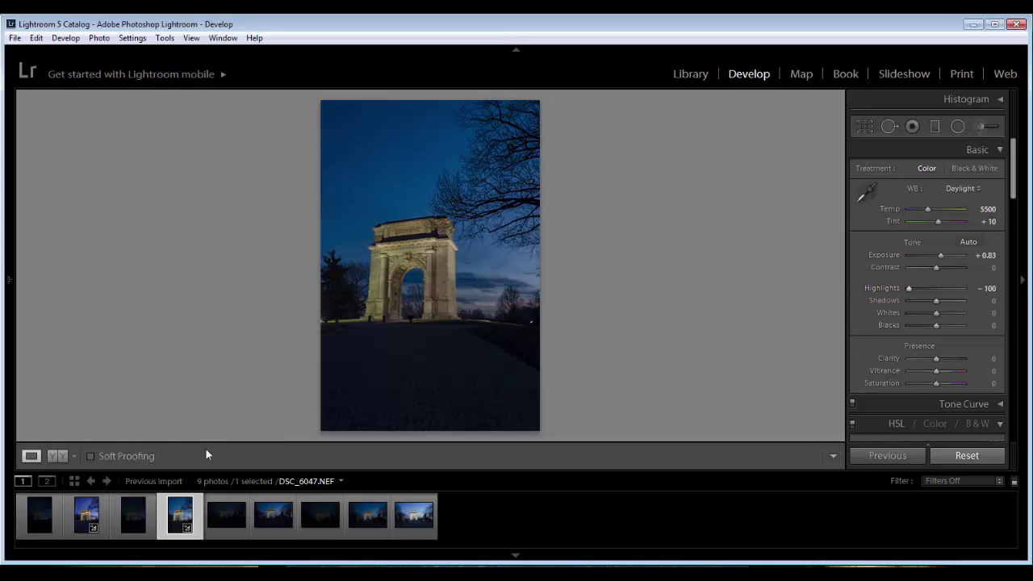
# Raise the photo's shadows to +100.
pyautogui.press('.')
pyautogui.hotkey('shift', '=')
pyautogui.hotkey('shift', '=')
pyautogui.hotkey('shift', '=')
pyautogui.hotkey('shift', '=')
pyautogui.hotkey('shift', '=')
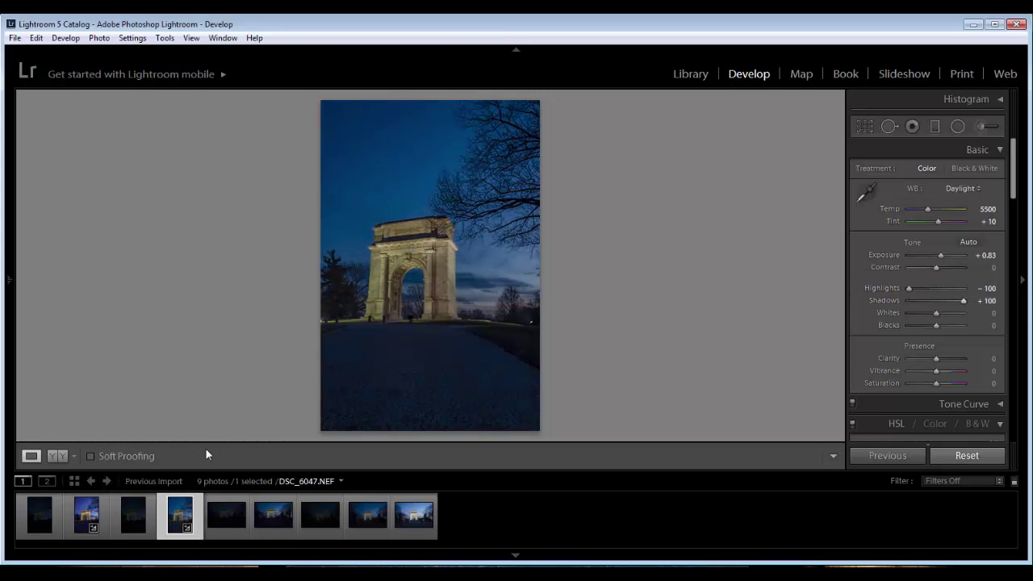
# Set the whites to +52 while checking highlight clipping with the threshold preview.
pyautogui.press('.')
pyautogui.press(',')
pyautogui.hotkey('alt', '=')
pyautogui.hotkey('alt', '=')
pyautogui.hotkey('alt', '=')
pyautogui.hotkey('alt', '=')
pyautogui.hotkey('alt', '=')
pyautogui.hotkey('alt', '=')
pyautogui.hotkey('alt', '=')
pyautogui.hotkey('alt', '=')
pyautogui.hotkey('alt', '=')
pyautogui.hotkey('alt', '=')
pyautogui.hotkey('alt', '=')
pyautogui.hotkey('alt', '=')
pyautogui.hotkey('alt', '=')
pyautogui.hotkey('alt', '=')
pyautogui.hotkey('alt', '=')
pyautogui.hotkey('alt', '=')
pyautogui.hotkey('alt', '=')
pyautogui.hotkey('alt', '=')
pyautogui.hotkey('alt', '=')
pyautogui.hotkey('alt', '=')
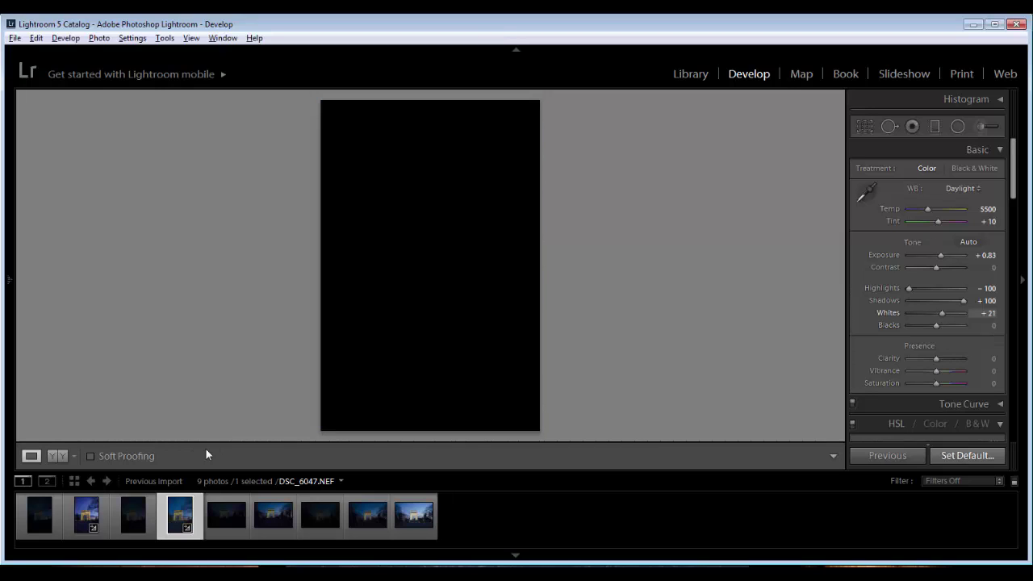
pyautogui.hotkey('alt', '=')
pyautogui.hotkey('alt', '=')
pyautogui.hotkey('alt', '=')
pyautogui.hotkey('alt', '=')
pyautogui.hotkey('alt', '=')
pyautogui.hotkey('alt', '=')
pyautogui.hotkey('alt', '=')
pyautogui.hotkey('alt', '-')
pyautogui.hotkey('alt', '-')
pyautogui.hotkey('alt', '-')
pyautogui.hotkey('alt', '-')
# Set the blacks to -48 while checking shadow clipping with the threshold preview.
pyautogui.press('.')
pyautogui.hotkey('alt', '-')
pyautogui.hotkey('alt', '-')
pyautogui.hotkey('alt', '-')
pyautogui.hotkey('alt', '-')
pyautogui.hotkey('alt', '-')
pyautogui.hotkey('alt', '-')
pyautogui.hotkey('alt', '-')
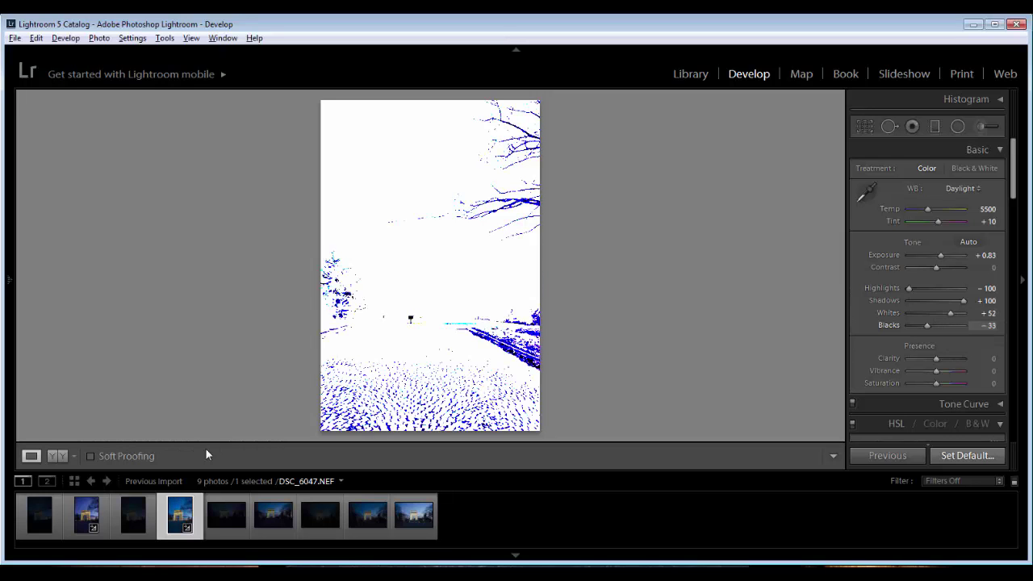
pyautogui.hotkey('alt', '-')
pyautogui.hotkey('alt', '-')
pyautogui.hotkey('alt', '-')
pyautogui.hotkey('alt', '-')
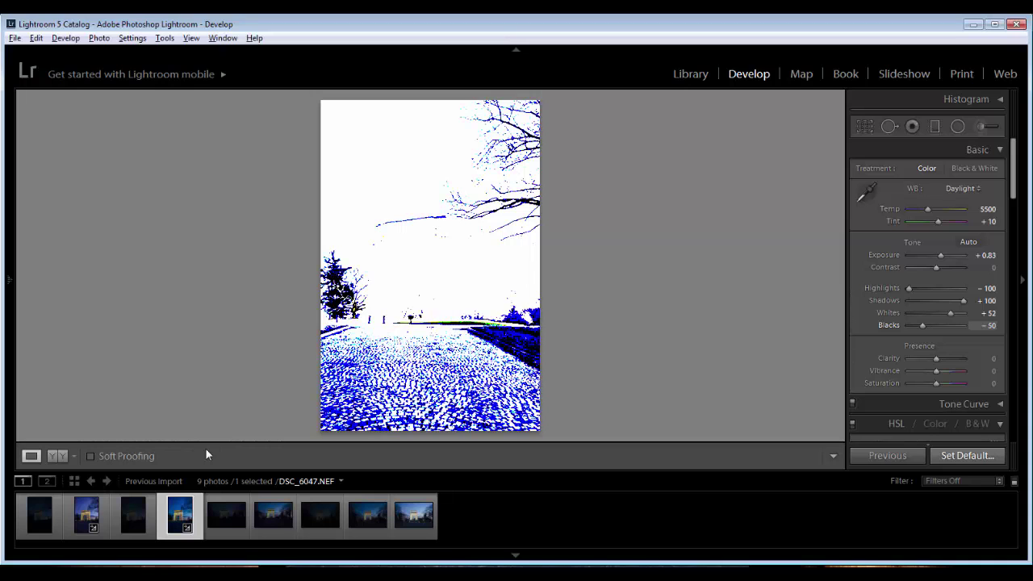
pyautogui.hotkey('alt', '-')
pyautogui.hotkey('alt', '-')
pyautogui.hotkey('alt', '=')
pyautogui.hotkey('alt', '=')
pyautogui.hotkey('alt', '=')
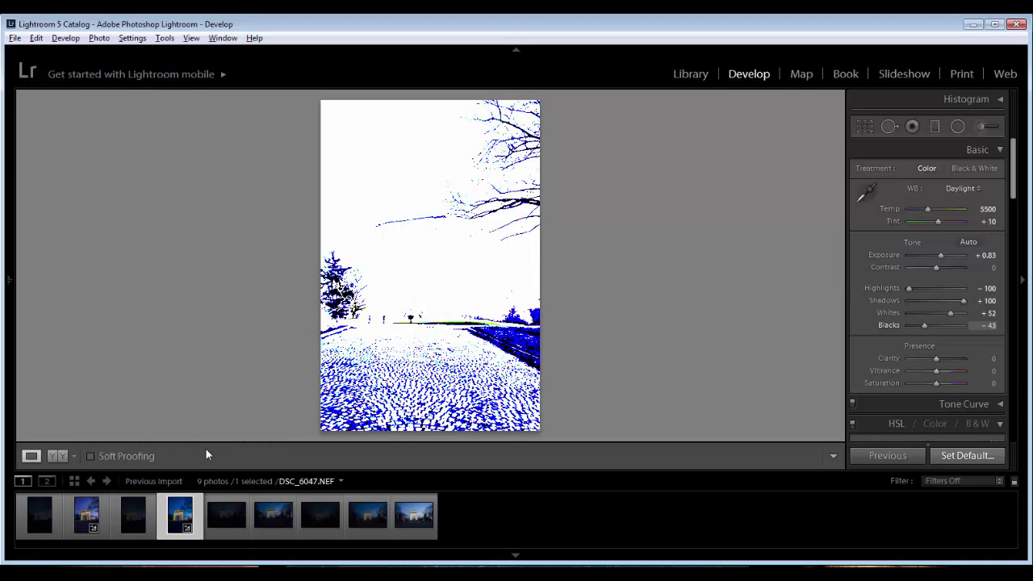
pyautogui.hotkey('alt', '-')
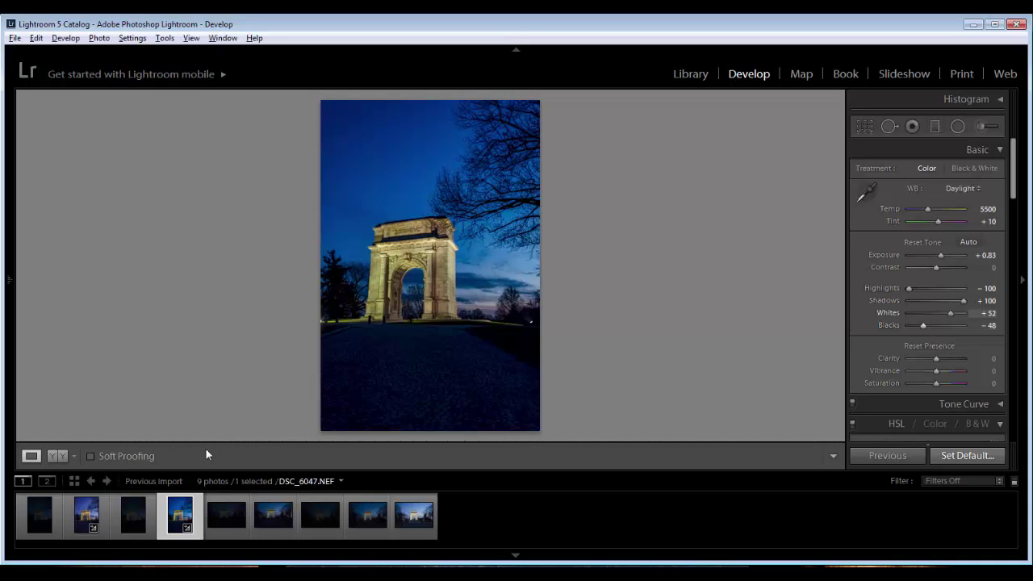
# Fine-tune the white balance to a temperature of 5929 and a tint of +39.
pyautogui.press(',')
pyautogui.press(',')
pyautogui.press(',')
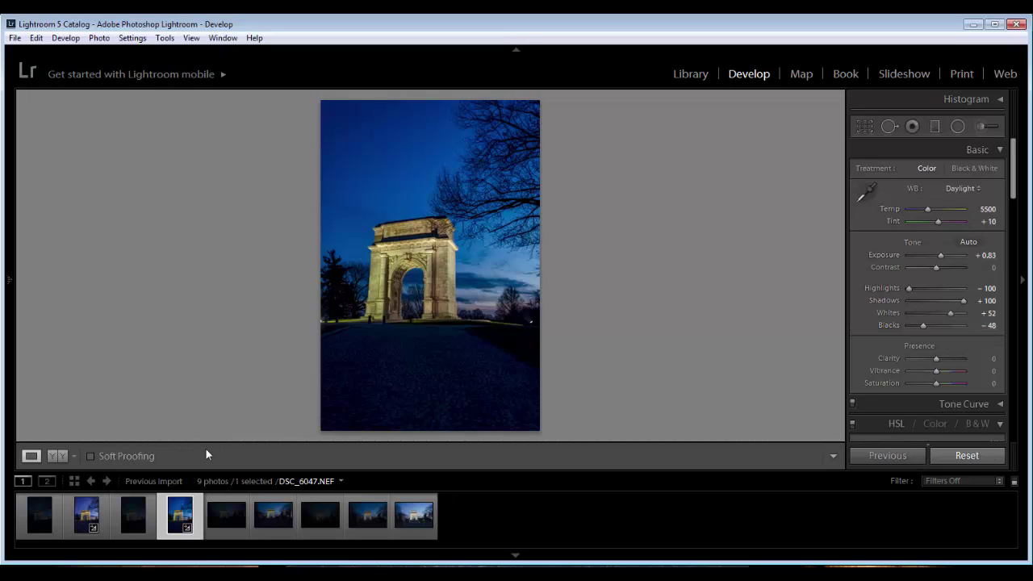
pyautogui.press(',')
pyautogui.press(',')
pyautogui.press('=')
pyautogui.press('=')
pyautogui.press('=')
pyautogui.press('=')
pyautogui.press('=')
pyautogui.press('=')
pyautogui.press('-')
pyautogui.press('-')
pyautogui.press('=')
pyautogui.press('=')
pyautogui.press('-')
pyautogui.press('.')
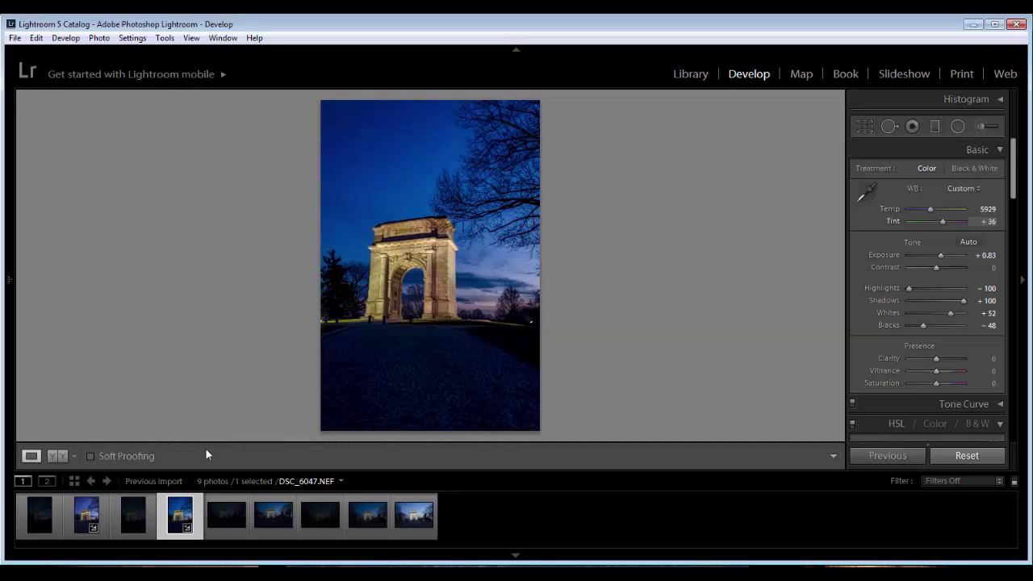
pyautogui.press('-')
# Set the clarity to +14 and the vibrance to +17.
pyautogui.press('.')
pyautogui.press('.')
pyautogui.press('.')
pyautogui.press('.')
pyautogui.press('+')
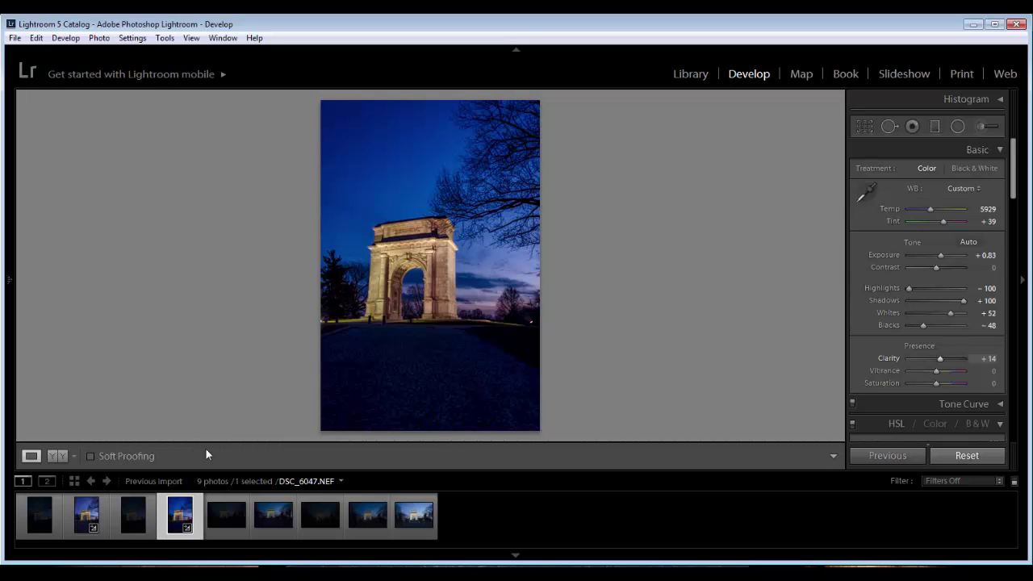
pyautogui.press('.')
pyautogui.press('+')
pyautogui.press('.')
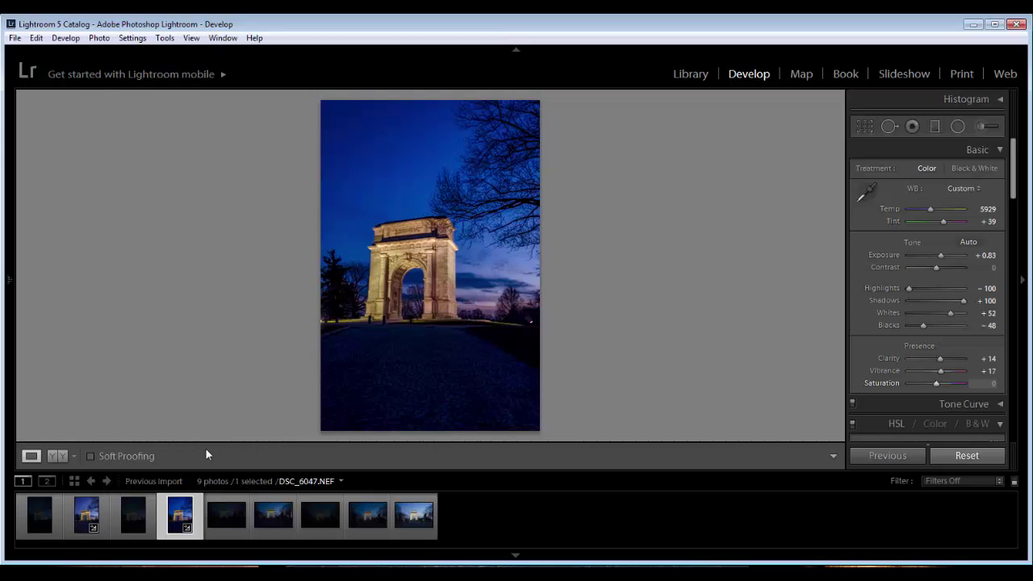
# Set the saturation to +5 after sampling much stronger settings for comparison.
pyautogui.press('+')
pyautogui.press('+')
pyautogui.press('+')
pyautogui.press('+')
pyautogui.press('+')
pyautogui.press('-')
pyautogui.press('-')
pyautogui.press('-')
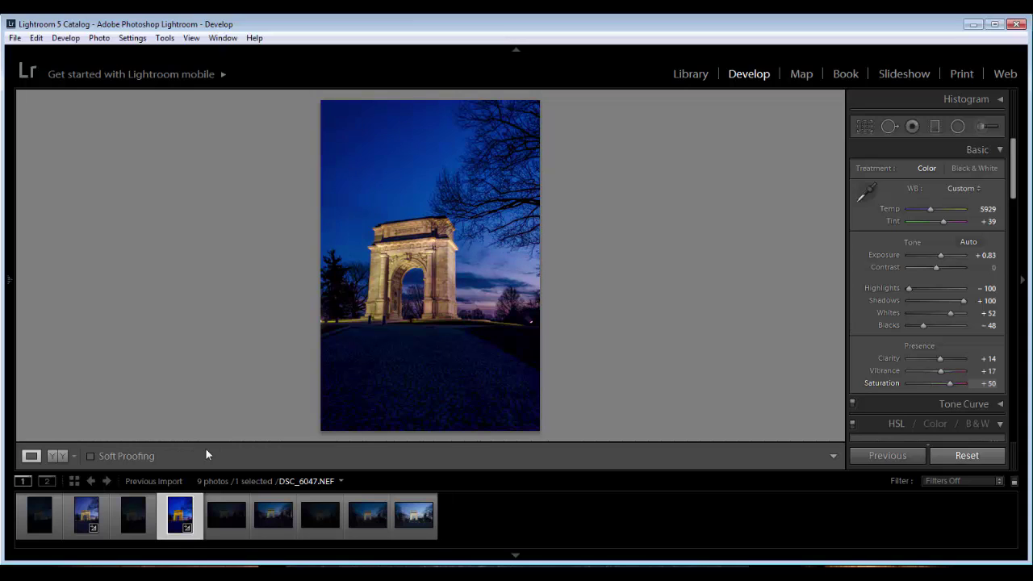
pyautogui.press('+')
pyautogui.press('+')
pyautogui.press('+')
pyautogui.press('-')
pyautogui.press('-')
pyautogui.press('+')
pyautogui.press('+')
pyautogui.press('-')
pyautogui.press('-')
pyautogui.press('-')
pyautogui.press('-')
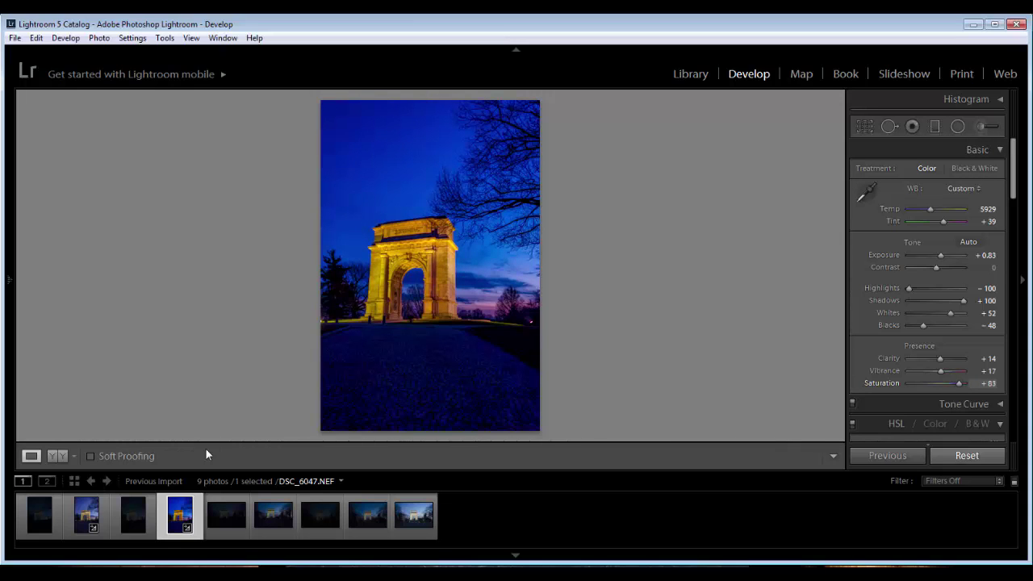
pyautogui.hotkey('shift', '=')
pyautogui.hotkey('shift', '=')
pyautogui.hotkey('shift', '=')
pyautogui.hotkey('shift', '=')
pyautogui.hotkey('shift', '-')
pyautogui.hotkey('shift', '-')
pyautogui.hotkey('shift', '-')
pyautogui.hotkey('shift', '-')
pyautogui.hotkey('shift', '-')
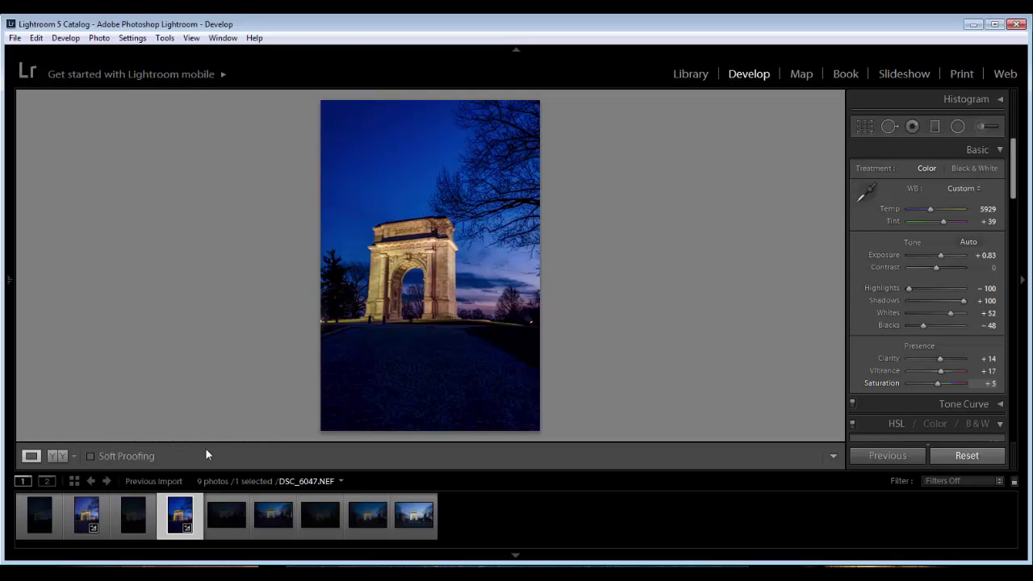
# Change the camera calibration profile to Camera Vivid.
pyautogui.hotkey('ctrl', '7')
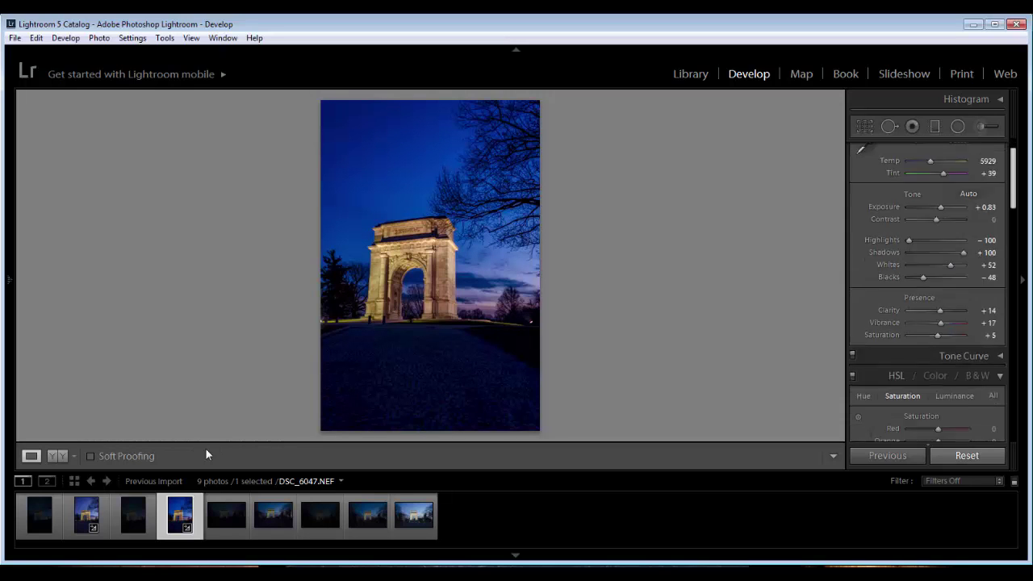
pyautogui.hotkey('ctrl', '8')
pyautogui.hotkey('ctrl', '7')
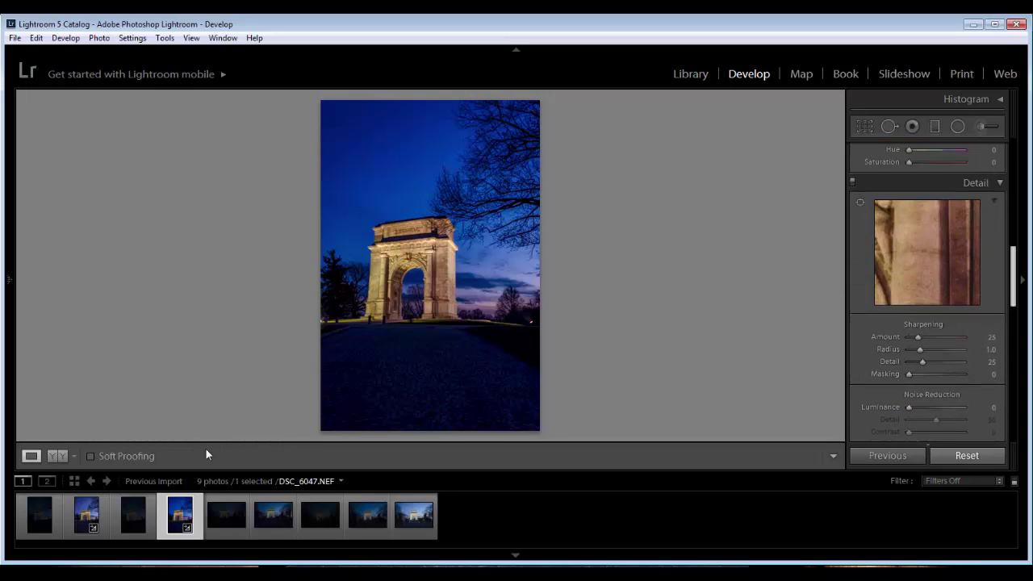
pyautogui.hotkey('ctrl', '8')
pyautogui.hotkey('ctrl', '9')
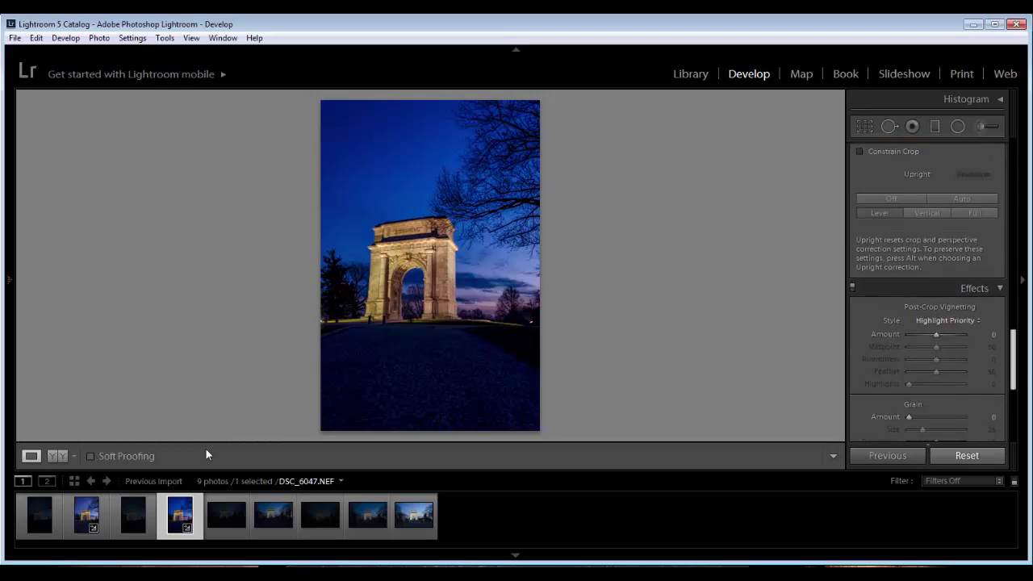
pyautogui.scroll(-2, 927, 323)
pyautogui.click(950, 362)
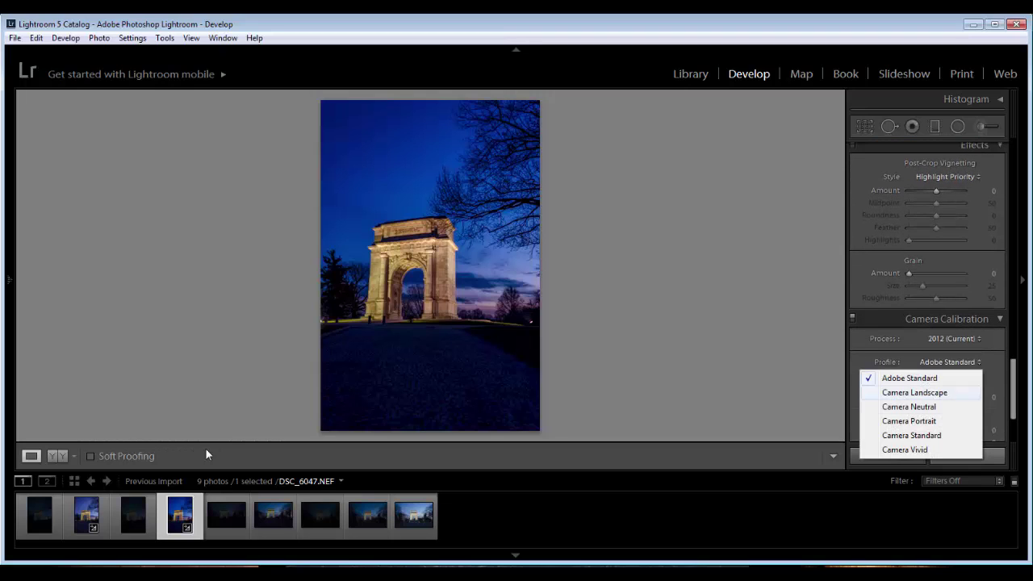
pyautogui.press('Return')
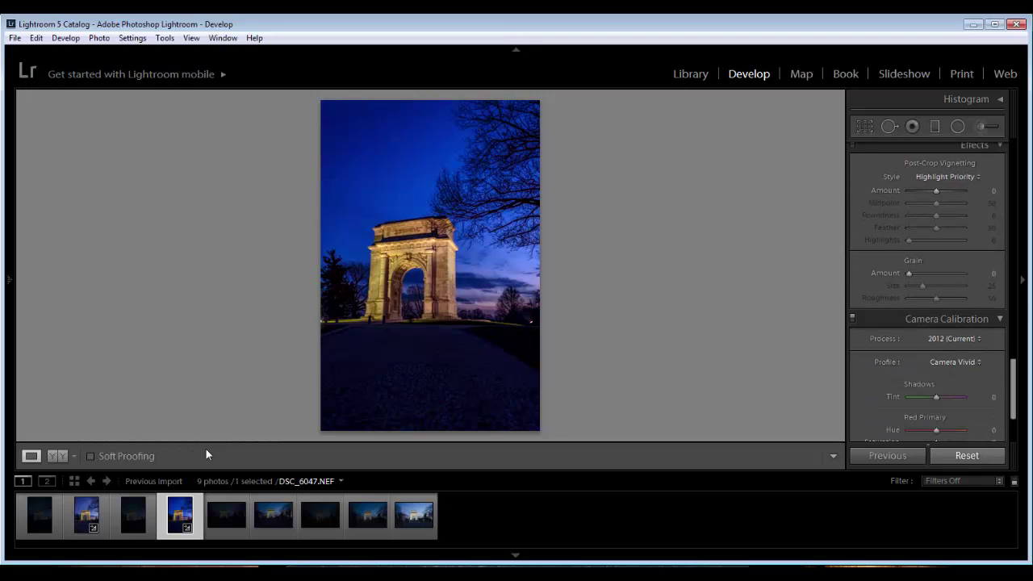
# Compare the Camera Landscape profile with Camera Vivid by alternating between them, ending on Camera Vivid.
pyautogui.click(954, 361)
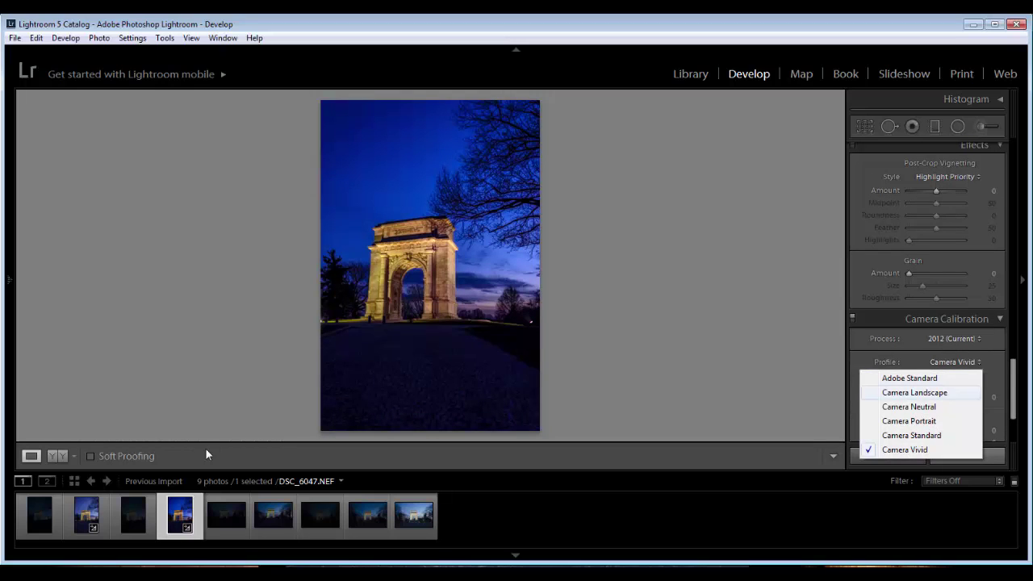
pyautogui.press('Return')
pyautogui.press('space')
pyautogui.press('Down')
pyautogui.press('Down')
pyautogui.press('Down')
pyautogui.press('Down')
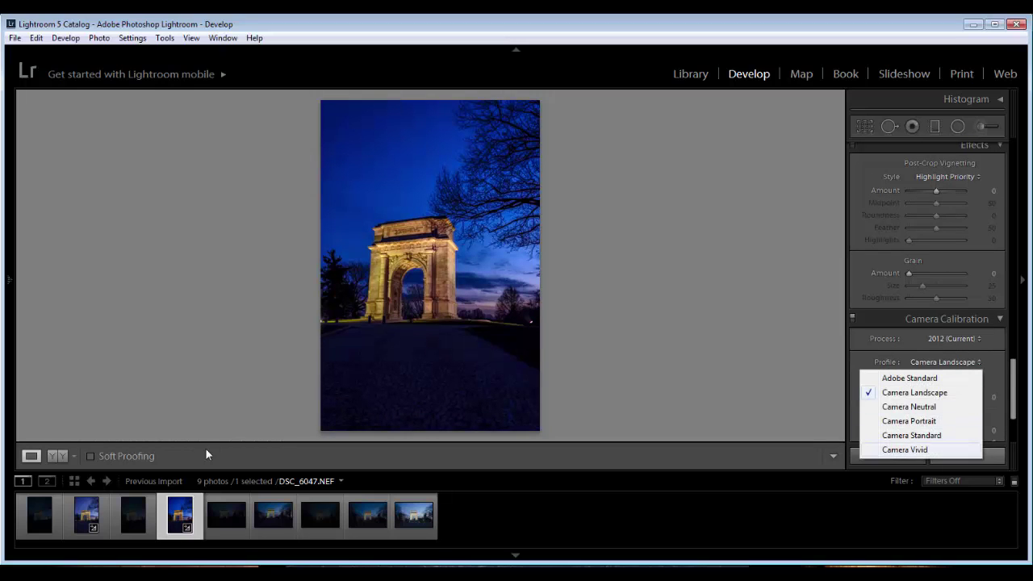
pyautogui.press('Return')
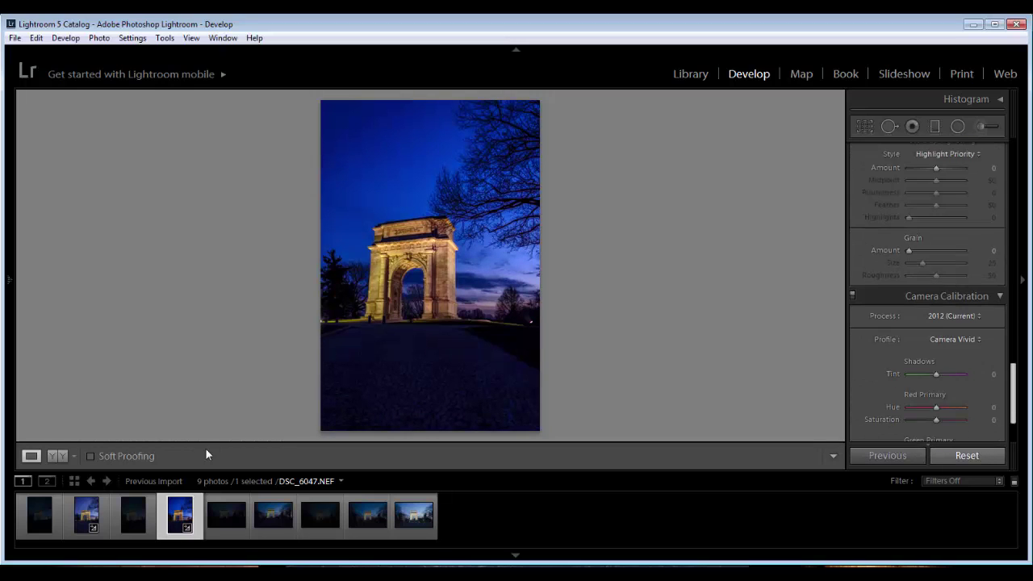
pyautogui.press('space')
pyautogui.press('Up')
pyautogui.press('Up')
pyautogui.press('Up')
pyautogui.press('Up')
pyautogui.press('Return')
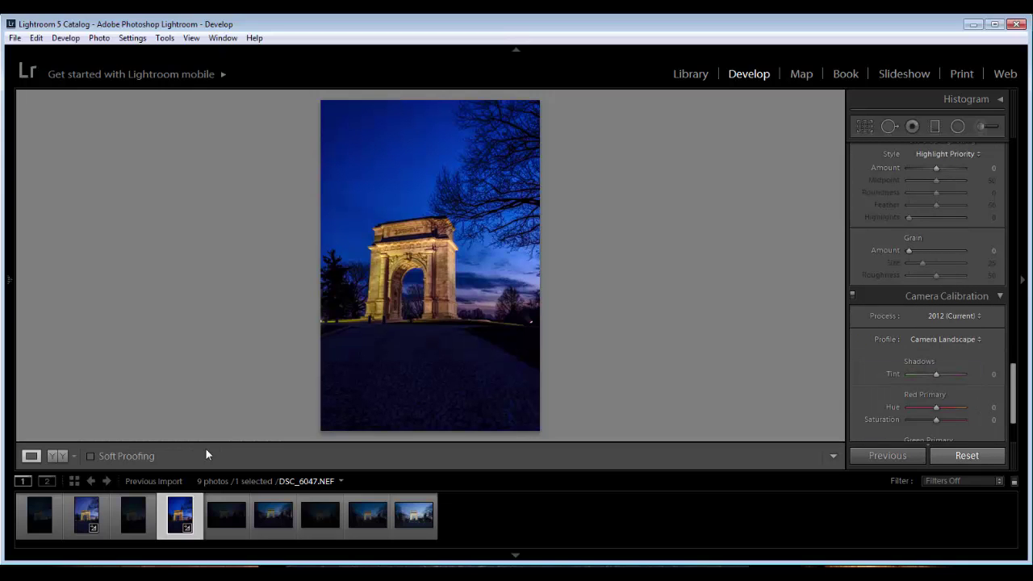
pyautogui.press('space')
pyautogui.press('Down')
pyautogui.press('Down')
pyautogui.press('Down')
pyautogui.press('Down')
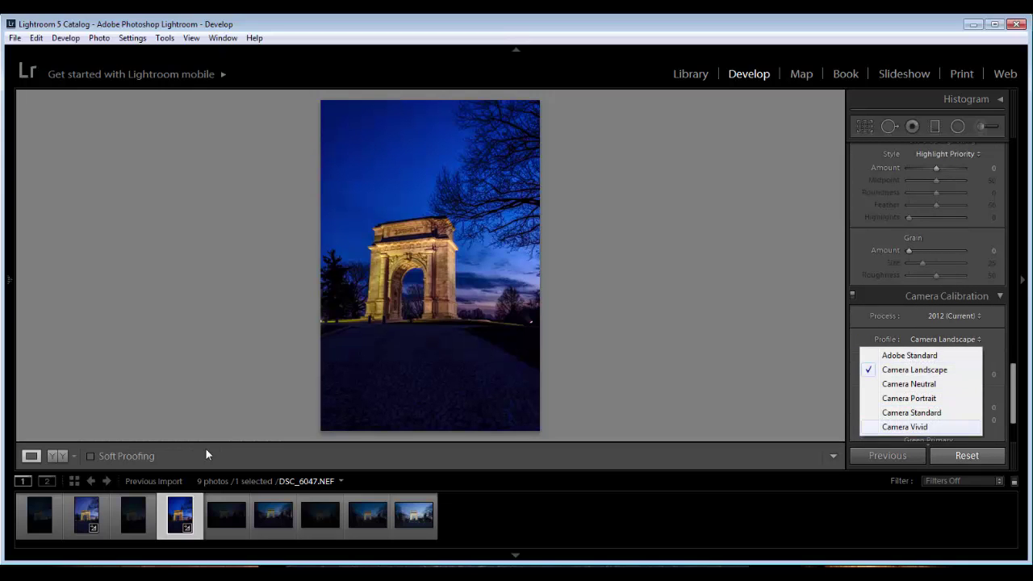
pyautogui.press('Return')
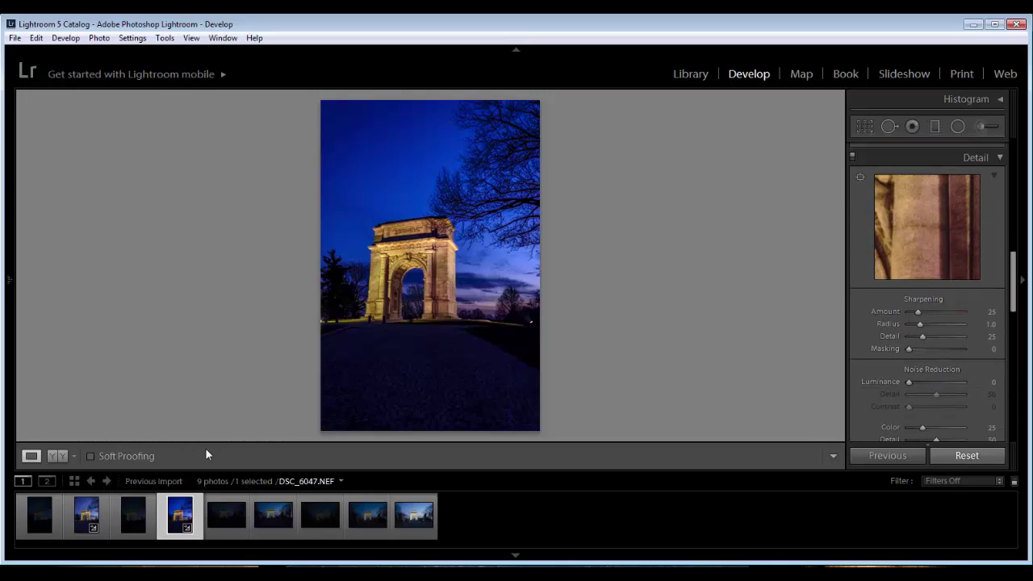
# Set the luminance noise reduction to 24 while inspecting the noise in the sky up close.
pyautogui.press('z')
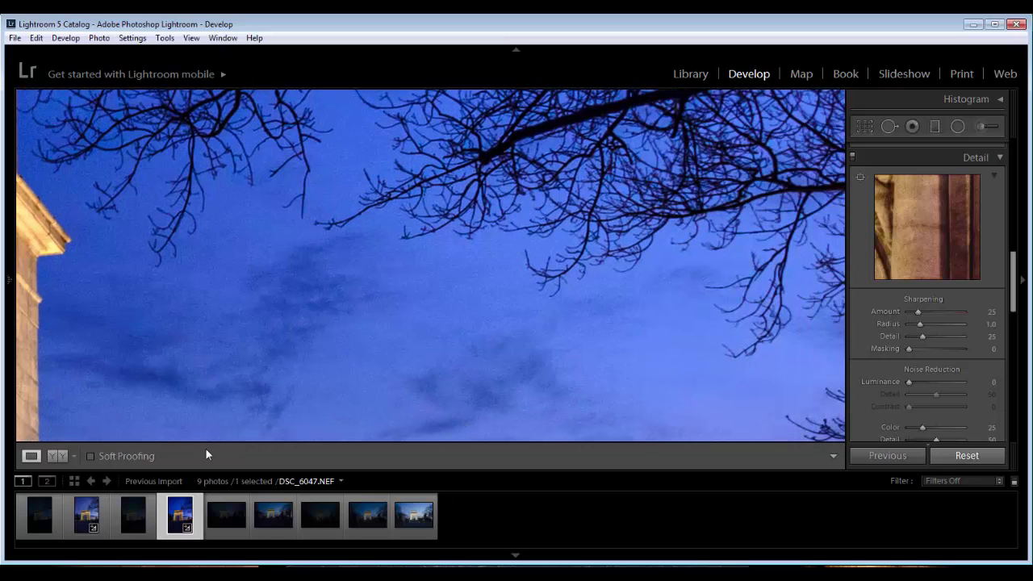
pyautogui.press('z')
pyautogui.press('z')
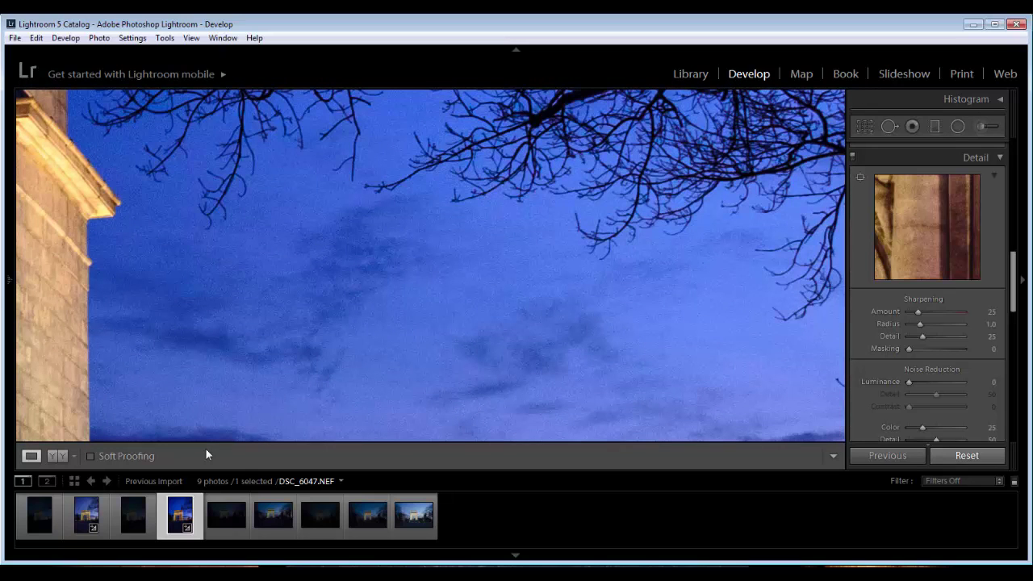
pyautogui.press('Up')
pyautogui.press('Up')
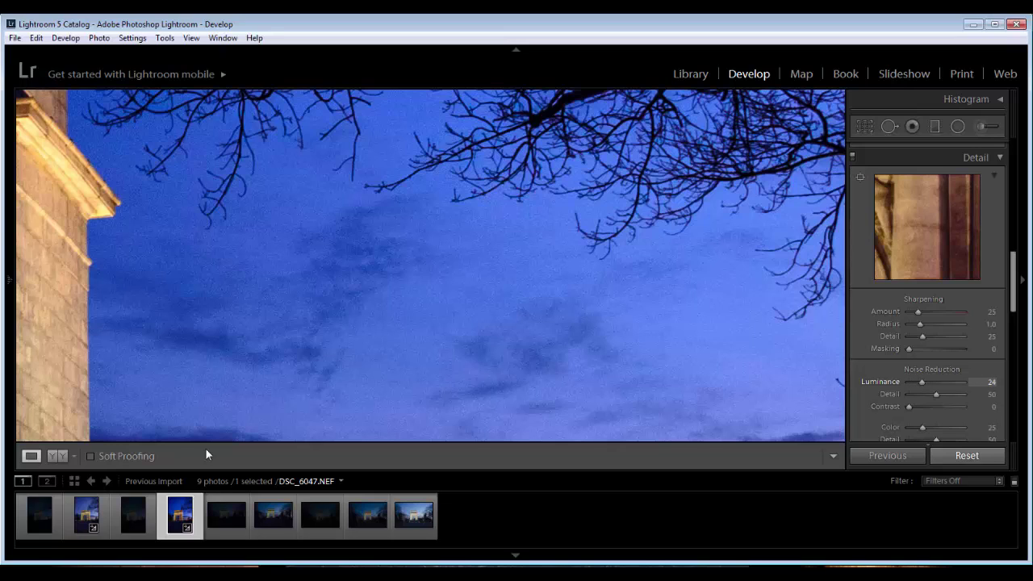
# Set the sharpening masking to 85 using the edge mask preview, checking both a close-up and the whole photo.
pyautogui.press(',')
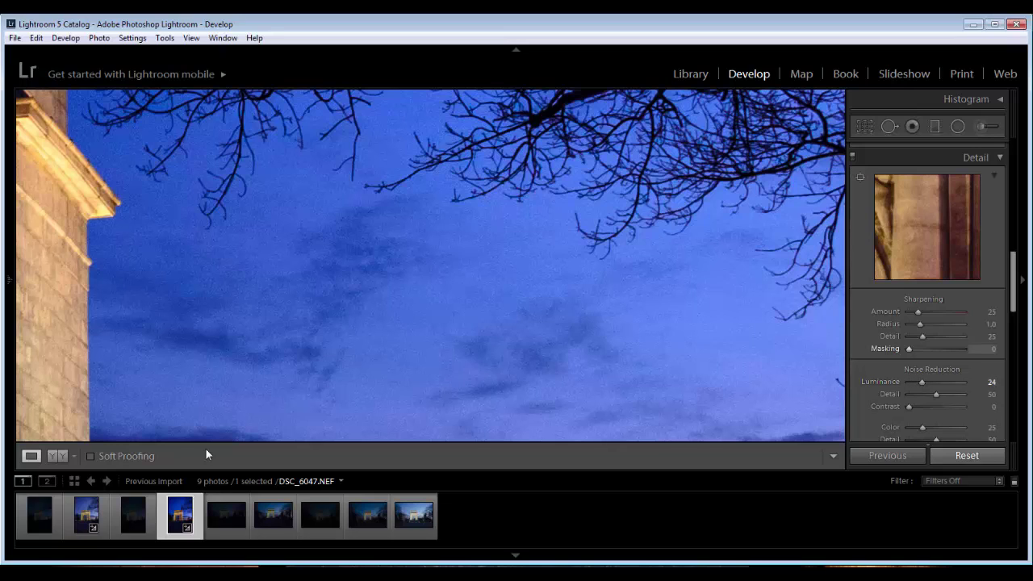
pyautogui.press('alt')
pyautogui.hotkey('alt', 'Up')
pyautogui.hotkey('alt', 'Up')
pyautogui.hotkey('alt', 'Up')
pyautogui.hotkey('alt', 'Up')
pyautogui.hotkey('alt', 'Up')
pyautogui.hotkey('alt', 'Up')
pyautogui.hotkey('alt', 'Up')
pyautogui.hotkey('alt', 'Up')
pyautogui.hotkey('alt', 'Up')
pyautogui.hotkey('alt', 'Up')
pyautogui.hotkey('alt', 'Up')
pyautogui.hotkey('alt', 'Up')
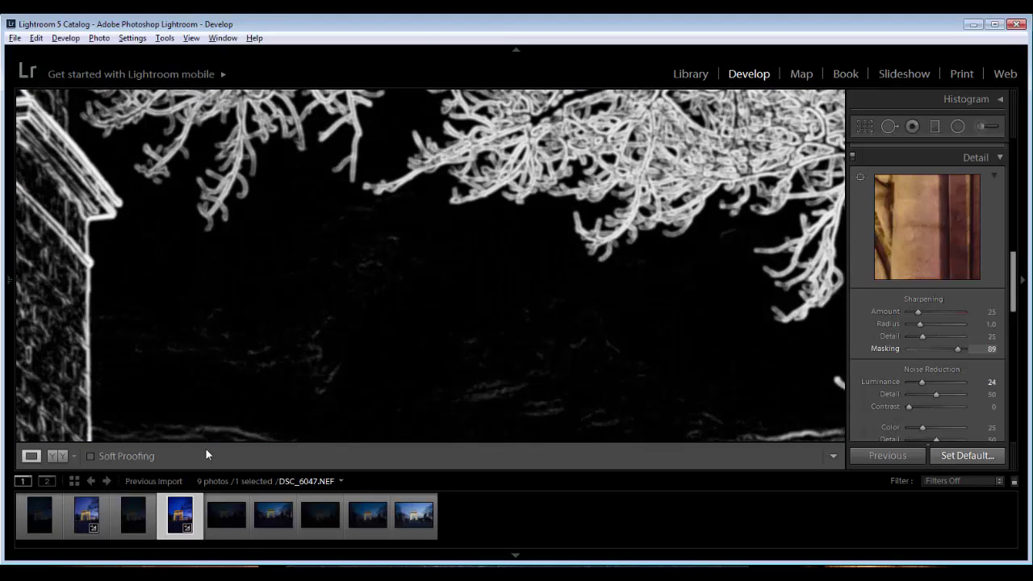
pyautogui.press('=')
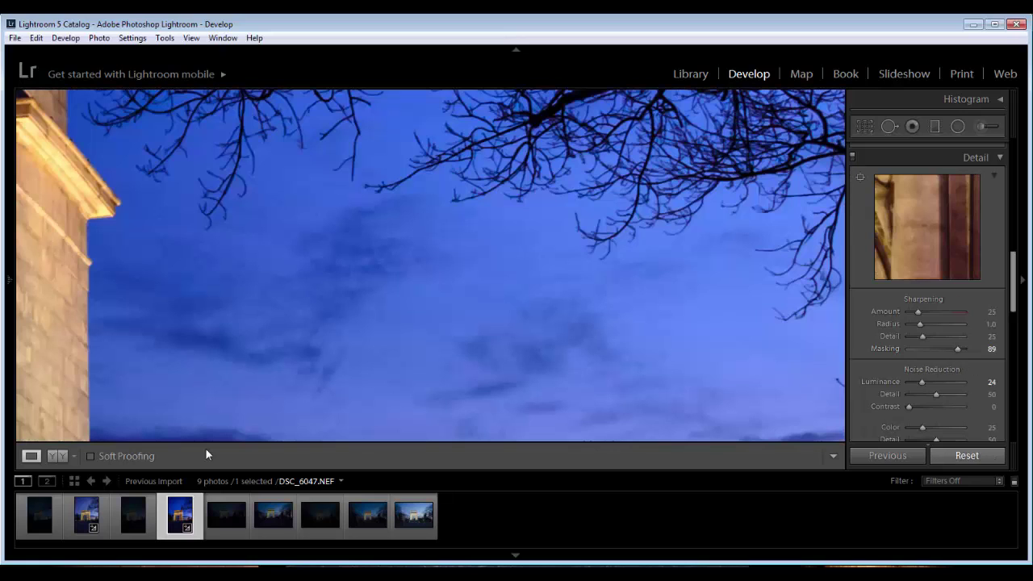
pyautogui.press('z')
pyautogui.press('alt')
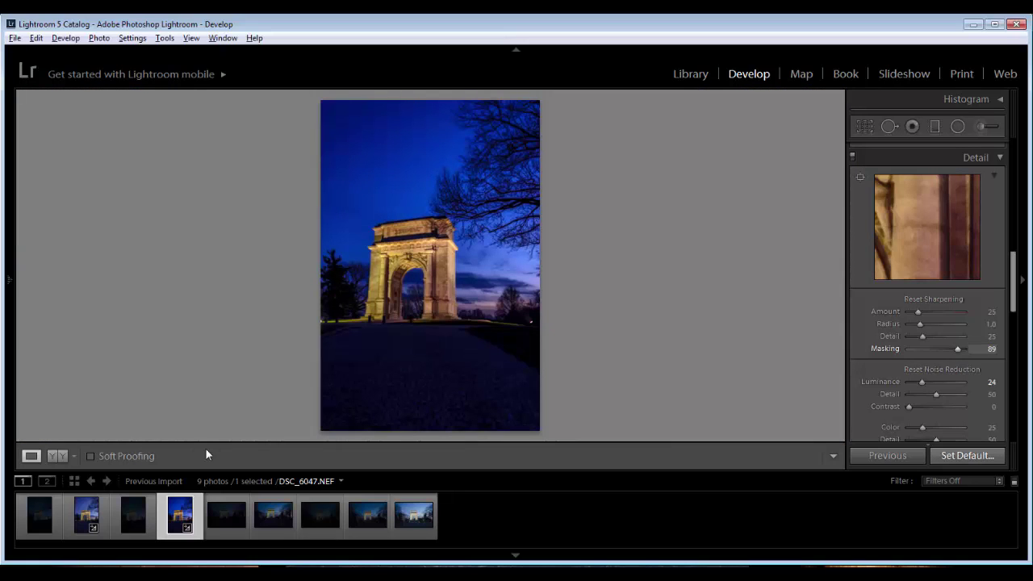
pyautogui.moveTo(958, 349); pyautogui.dragTo(955, 349)
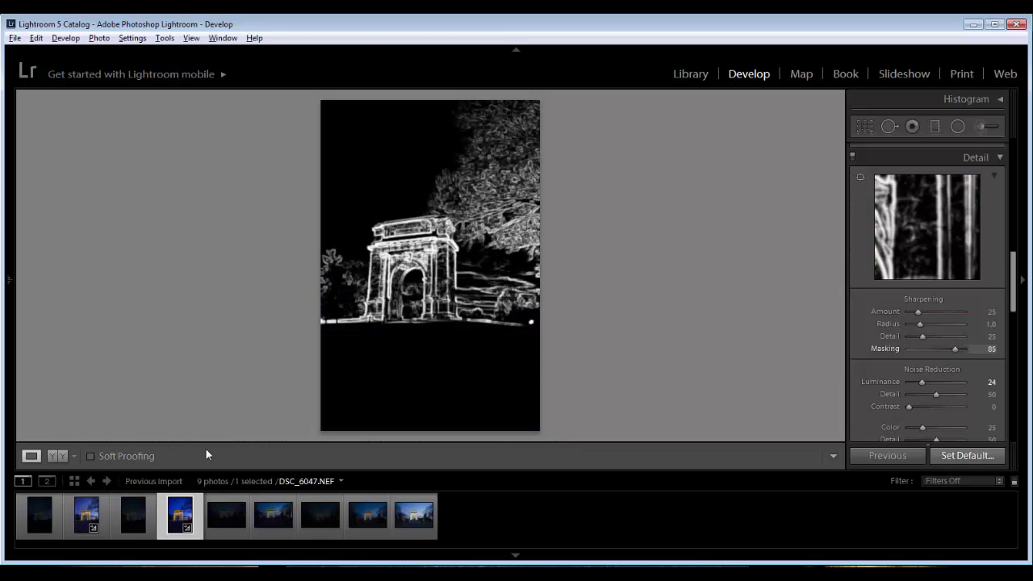
# Set the sharpening amount to 45 and the sharpening detail to 40.
pyautogui.press(',')
pyautogui.press(',')
pyautogui.press(',')
pyautogui.press('Up')
pyautogui.press('Up')
pyautogui.press('Up')
pyautogui.press('Up')
pyautogui.press('Up')
pyautogui.press('Up')
pyautogui.press('Up')
pyautogui.press('Up')
pyautogui.press('Up')
pyautogui.press('Up')
pyautogui.press('Up')
pyautogui.press('Up')
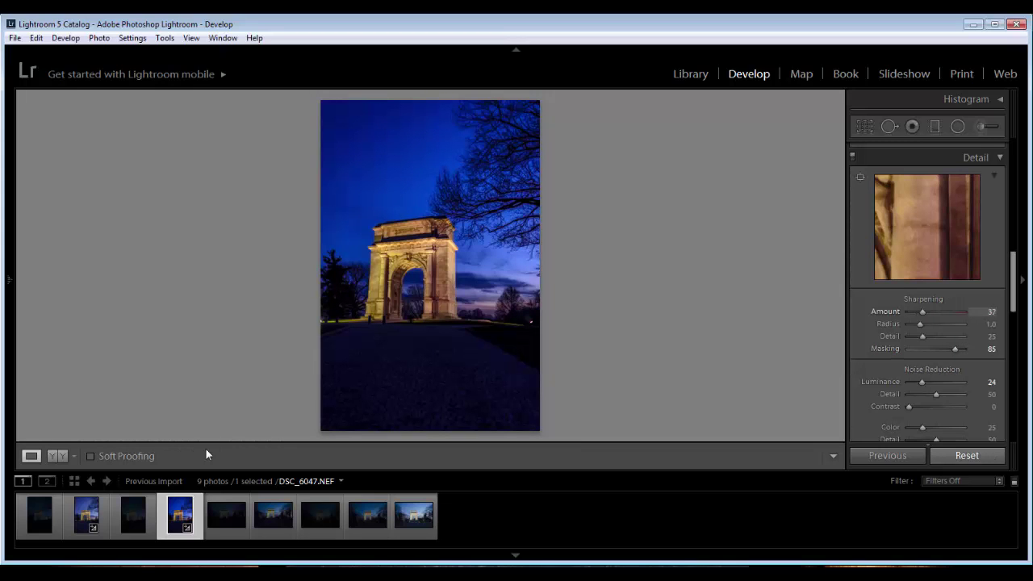
pyautogui.press('.')
pyautogui.press('.')
pyautogui.press('Up')
pyautogui.press('Up')
pyautogui.press('Up')
pyautogui.press('Up')
pyautogui.press('Up')
pyautogui.press('Up')
pyautogui.press('Up')
pyautogui.press('Up')
pyautogui.press('Up')
pyautogui.press('Up')
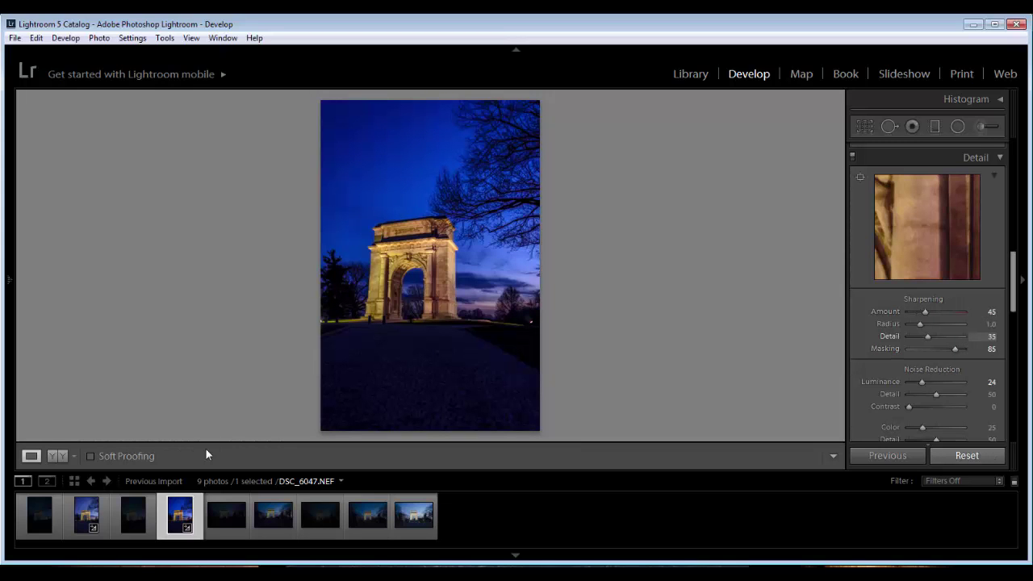
pyautogui.press('Down')
pyautogui.press('Down')
pyautogui.press('Down')
pyautogui.press('Down')
pyautogui.press('Down')
pyautogui.press('Down')
# Set the color noise reduction to 62.
pyautogui.press('.')
pyautogui.press('.')
pyautogui.press('.')
pyautogui.press('.')
pyautogui.press('.')
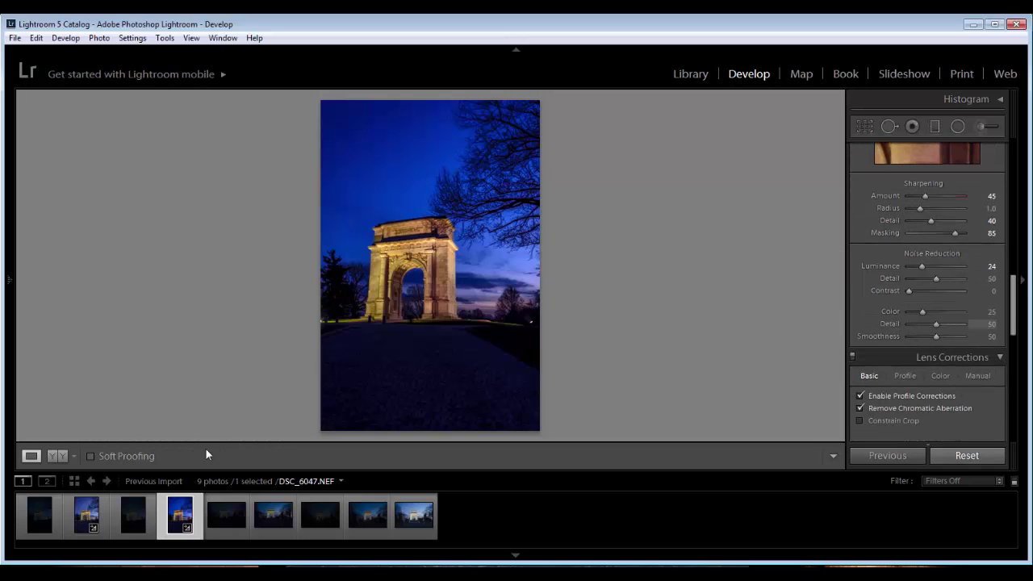
pyautogui.press(',')
pyautogui.press('Up')
pyautogui.press('Up')
pyautogui.press('Up')
pyautogui.press('Up')
pyautogui.press('Up')
pyautogui.press('Up')
pyautogui.press('Up')
pyautogui.press('Up')
pyautogui.press('Up')
pyautogui.press('Up')
pyautogui.press('Up')
pyautogui.press('Up')
pyautogui.press('Up')
pyautogui.press('Up')
pyautogui.press('Up')
pyautogui.press('Up')
pyautogui.press('Up')
pyautogui.press('Up')
pyautogui.press('Up')
pyautogui.press('Up')
pyautogui.press('Up')
pyautogui.press('Up')
pyautogui.press('Up')
pyautogui.press('Up')
pyautogui.press('Up')
pyautogui.press('Up')
pyautogui.press('Up')
pyautogui.press('Up')
pyautogui.press('Up')
pyautogui.press('Up')
pyautogui.press('Up')
pyautogui.press('Up')
pyautogui.press('Up')
pyautogui.press('Up')
pyautogui.press('Up')
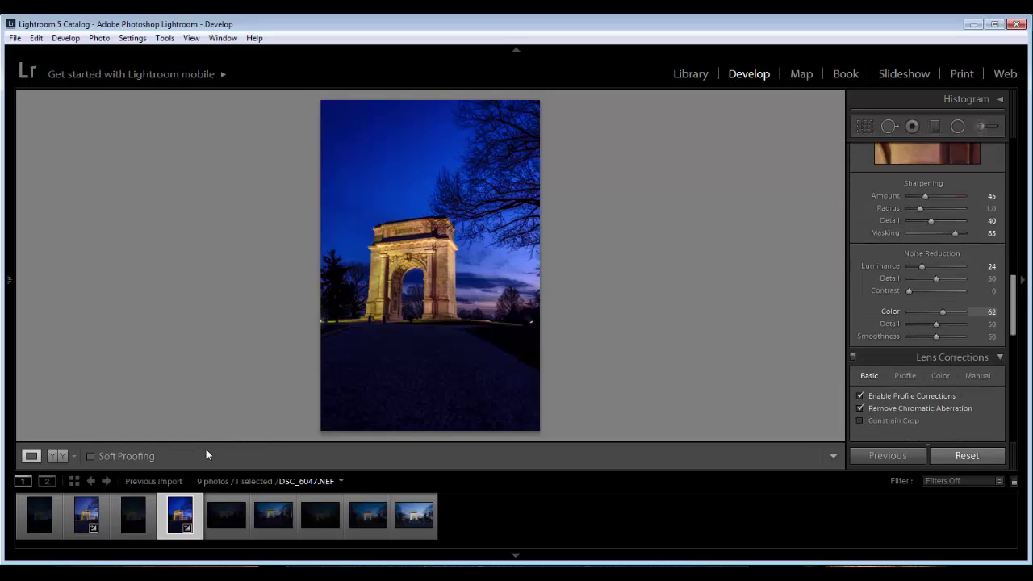
# Set the color noise reduction to 82, checking the arch's stonework and the sky up close.
pyautogui.press('Up')
pyautogui.press('Up')
pyautogui.press('Up')
pyautogui.press('Up')
pyautogui.press('Up')
pyautogui.press('Up')
pyautogui.press('Up')
pyautogui.press('Up')
pyautogui.press('Up')
pyautogui.press('Up')
pyautogui.press('Up')
pyautogui.press('Up')
pyautogui.press('Up')
pyautogui.press('Up')
pyautogui.press('Up')
pyautogui.press('Up')
pyautogui.press('Up')
pyautogui.press('Up')
pyautogui.press('Up')
pyautogui.press('Up')
pyautogui.press('z')
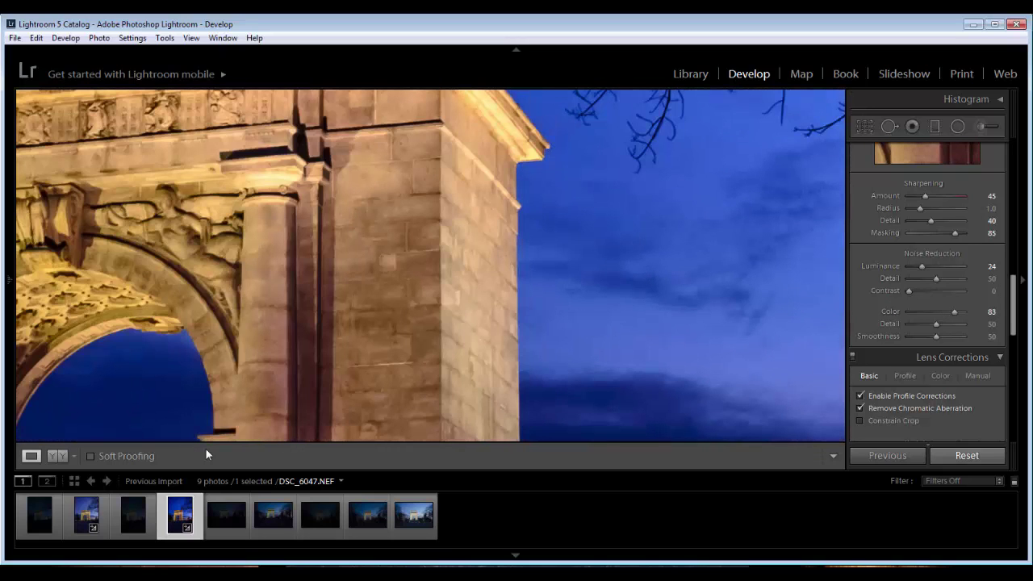
pyautogui.press('.')
pyautogui.press('.')
pyautogui.press(',')
pyautogui.press(',')
pyautogui.press('-')
pyautogui.press('.')
pyautogui.press('.')
pyautogui.press('=')
pyautogui.press('=')
pyautogui.hotkey('ctrl', 'z')
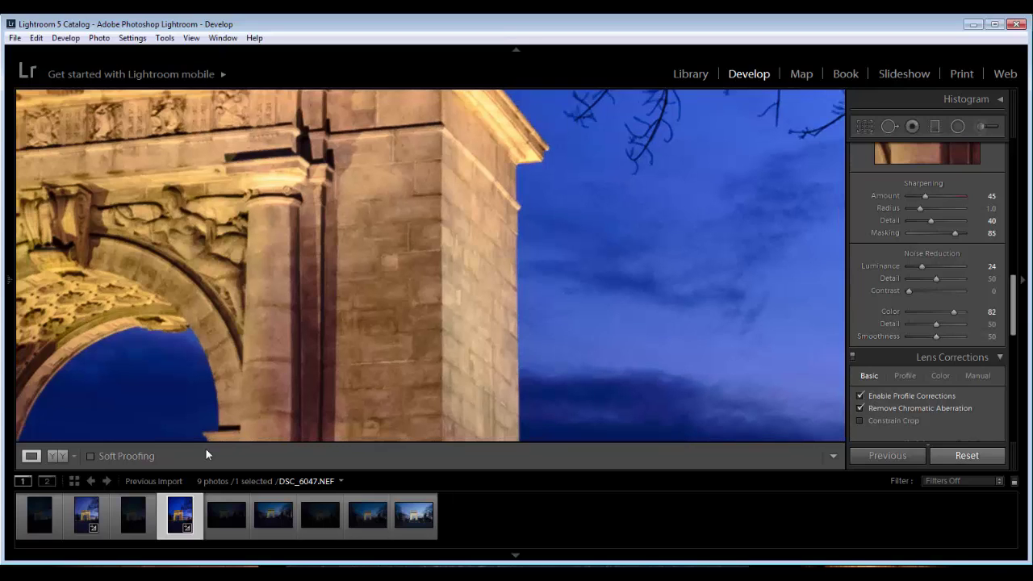
pyautogui.press('z')
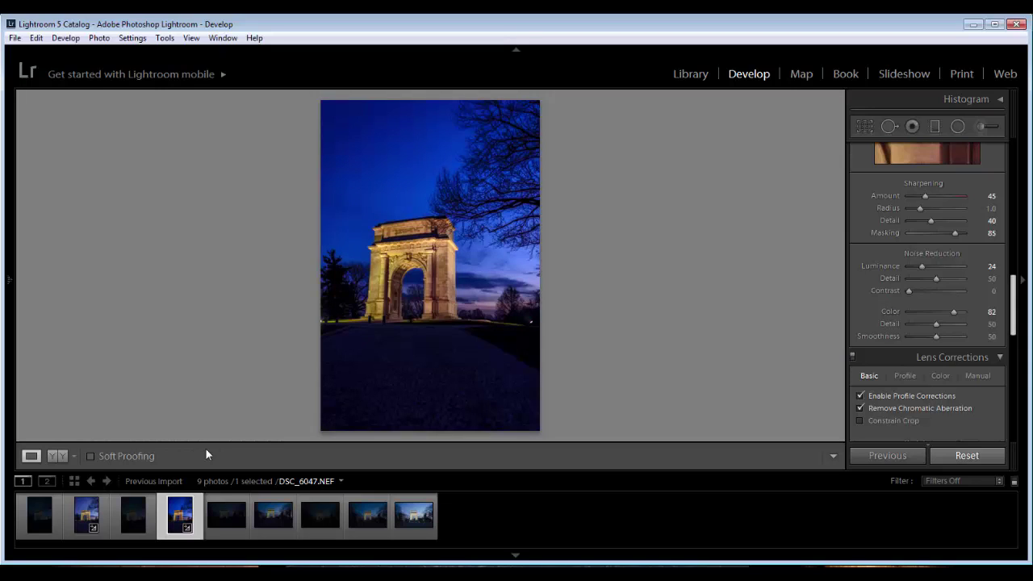
# Reduce the saturation of the blues in the HSL adjustments to mute the sky.
pyautogui.scroll(-3, 927, 292)
pyautogui.scroll(-3, 927, 292)
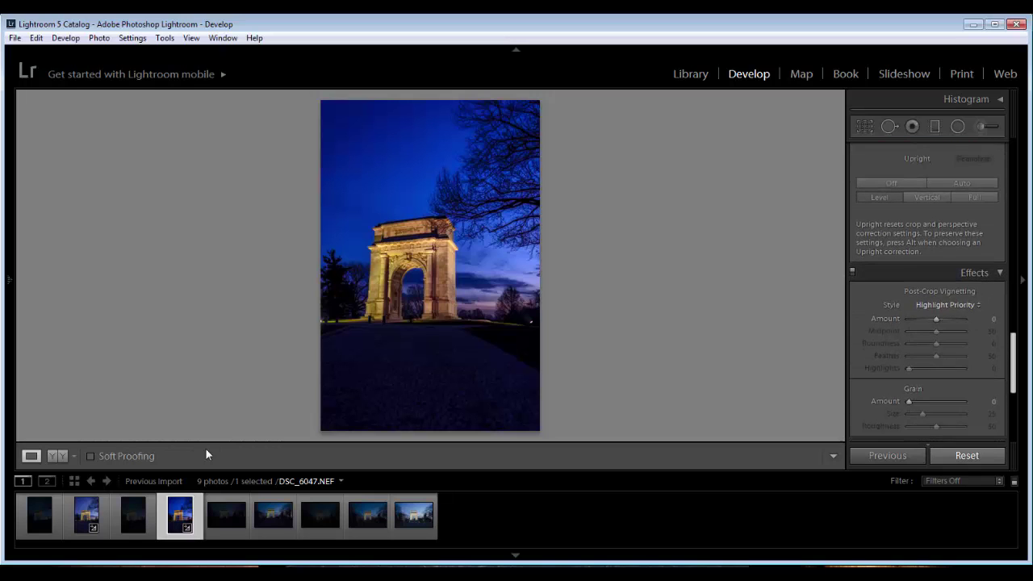
pyautogui.scroll(5, 927, 292)
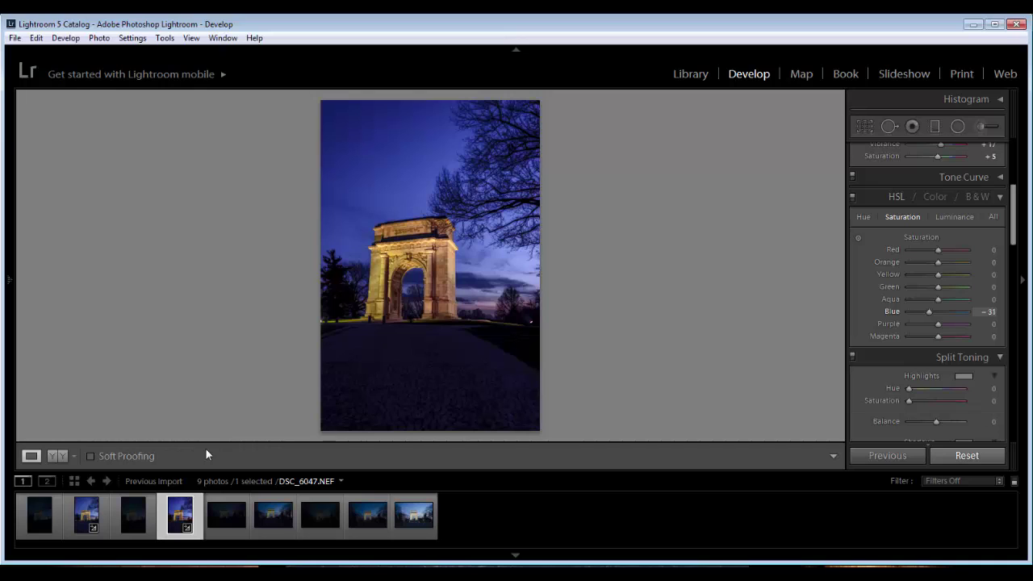
pyautogui.press('Up')
pyautogui.press('Up')
pyautogui.press('Up')
pyautogui.press('Up')
pyautogui.press('Down')
pyautogui.press('Down')
pyautogui.press('Down')
pyautogui.press('Down')
pyautogui.press('Down')
pyautogui.press('Down')
pyautogui.press('Down')
# Set the overall saturation in the Presence settings to 0.
pyautogui.moveTo(1013, 215); pyautogui.dragTo(1013, 175)
pyautogui.press('.')
pyautogui.press('.')
pyautogui.press('.')
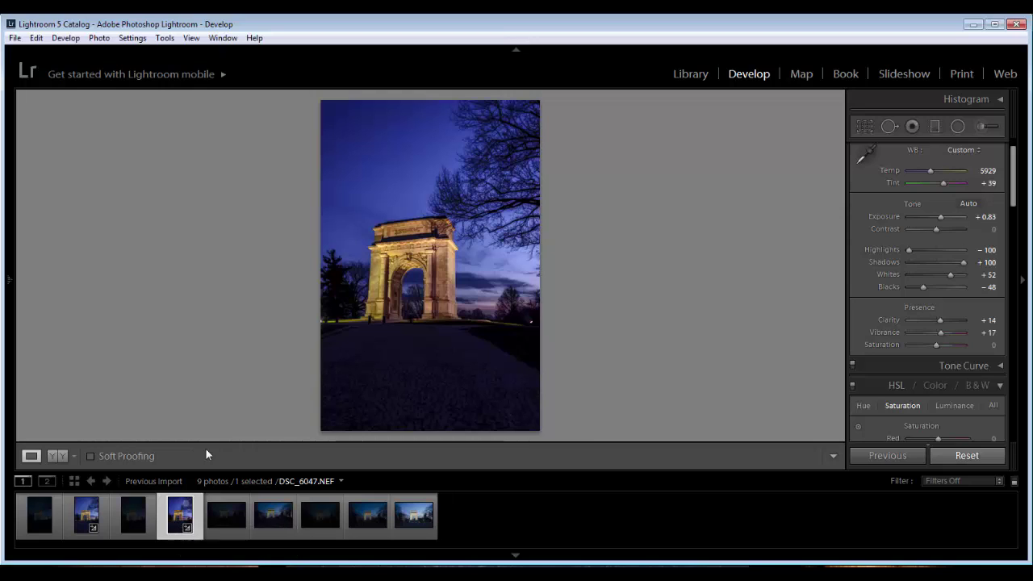
# Add DSC_6046.NEF and DSC_6044.NEF to the selection and synchronize all develop settings from DSC_6047.NEF to them.
pyautogui.keyDown('ctrl'); pyautogui.click(133, 514); pyautogui.keyUp('ctrl')
pyautogui.hotkey('shift', 'Left')
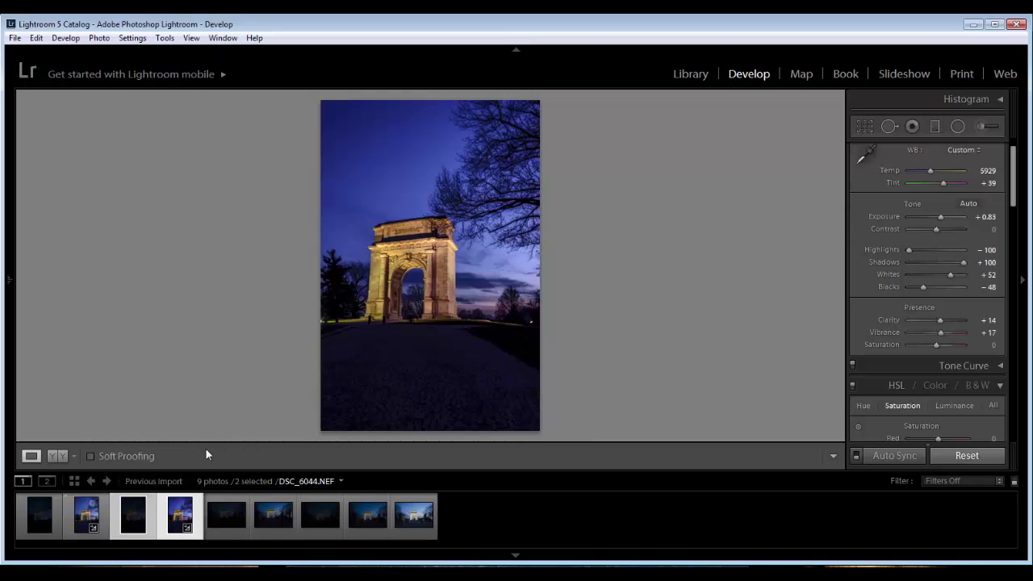
pyautogui.hotkey('ctrl', 'shift', 's')
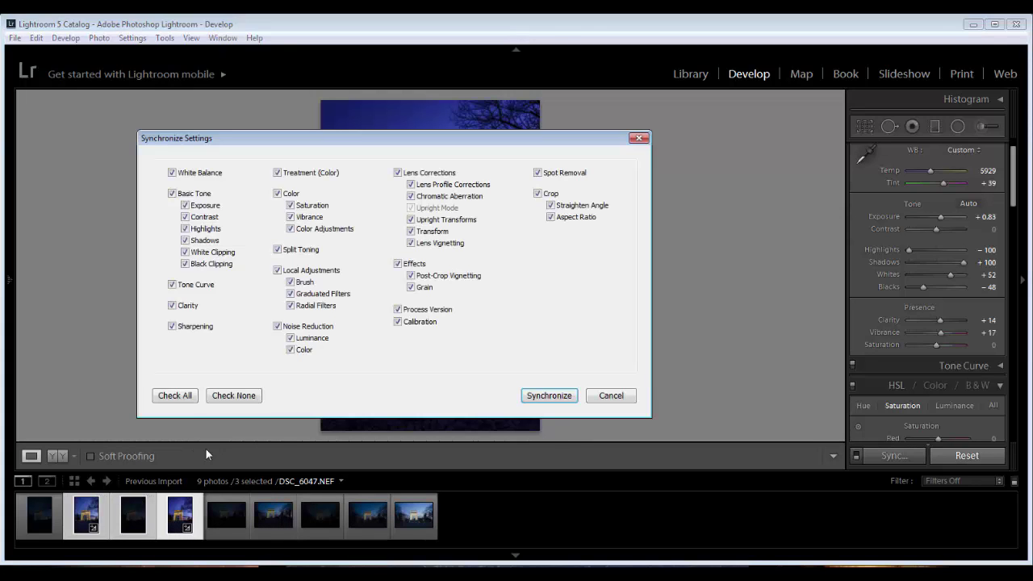
pyautogui.press('Tab')
pyautogui.press('Return')
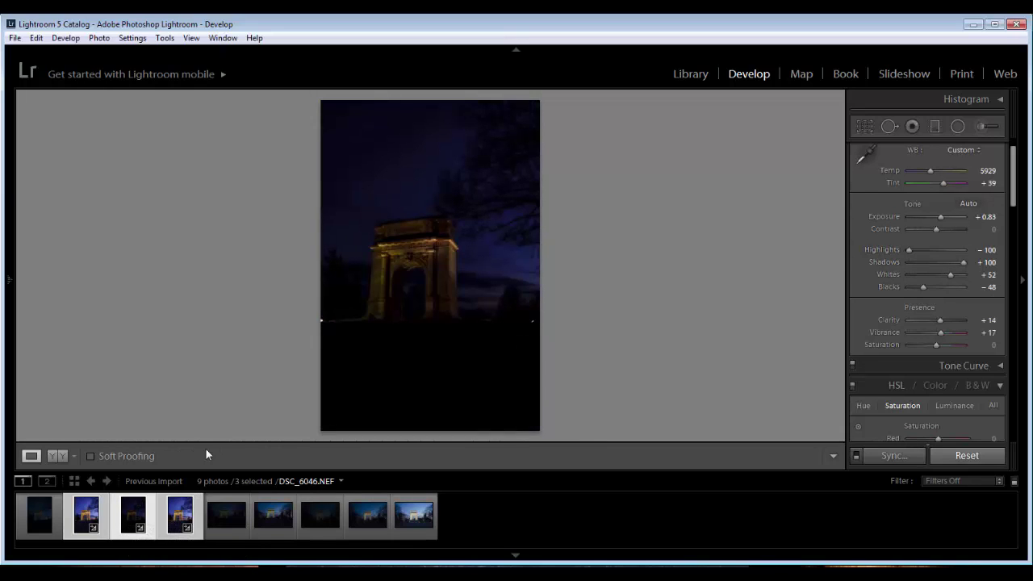
# Set the exposure of the dark photo DSC_6046.NEF to +2.14, trying darker and brighter values.
pyautogui.press('.')
pyautogui.hotkey('shift', '=')
pyautogui.hotkey('shift', '=')
pyautogui.hotkey('shift', '=')
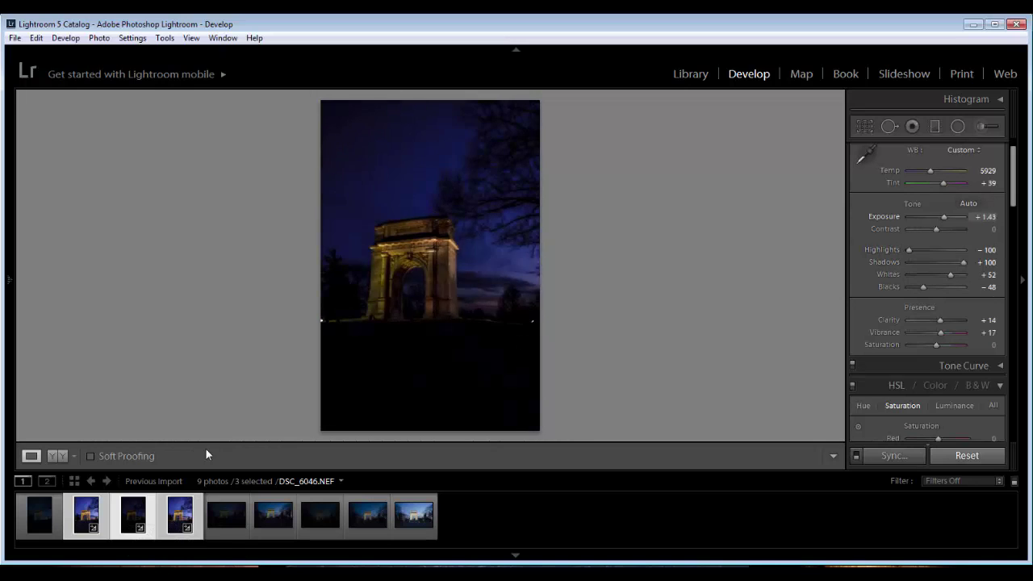
pyautogui.press('=')
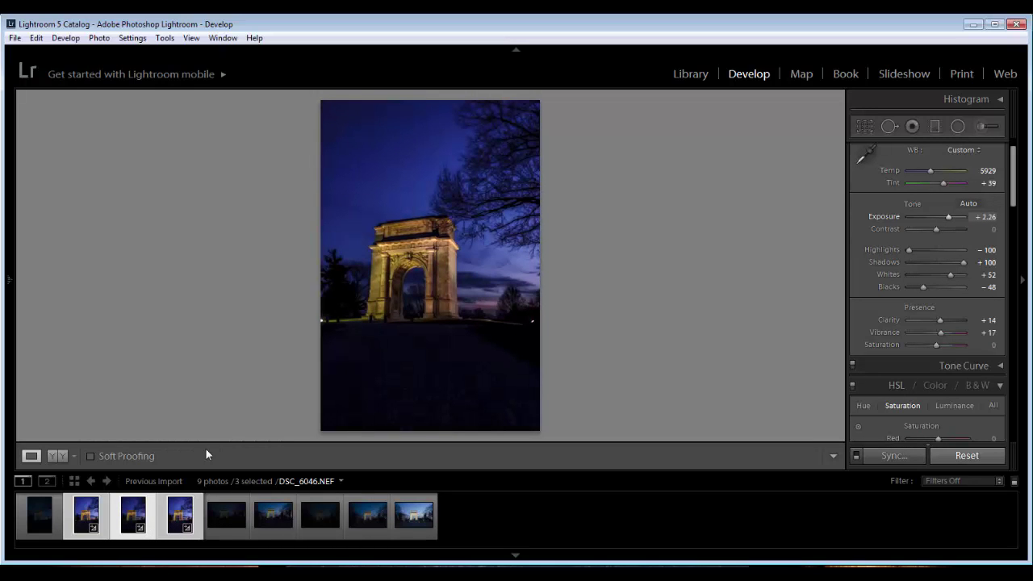
pyautogui.press('-')
pyautogui.press('-')
pyautogui.press('-')
pyautogui.press('-')
pyautogui.press('-')
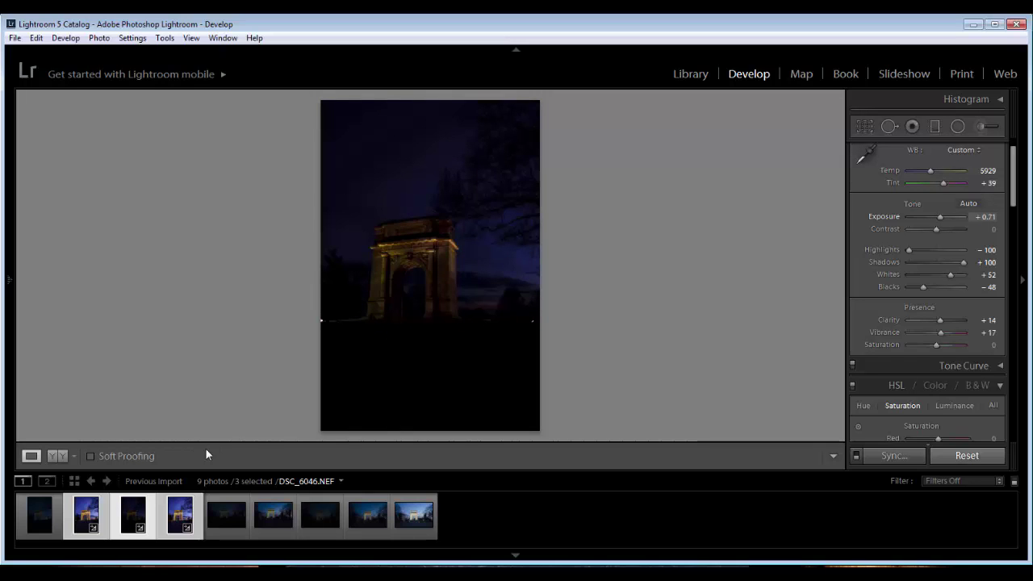
pyautogui.press('=')
pyautogui.press('=')
pyautogui.press('=')
pyautogui.press('=')
pyautogui.press('=')
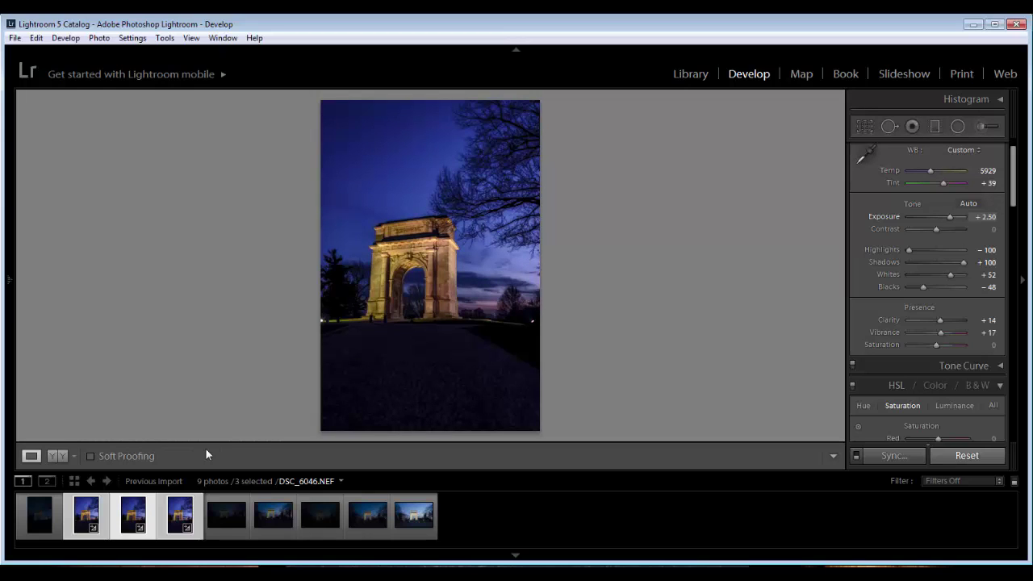
pyautogui.press('-')
pyautogui.press('-')
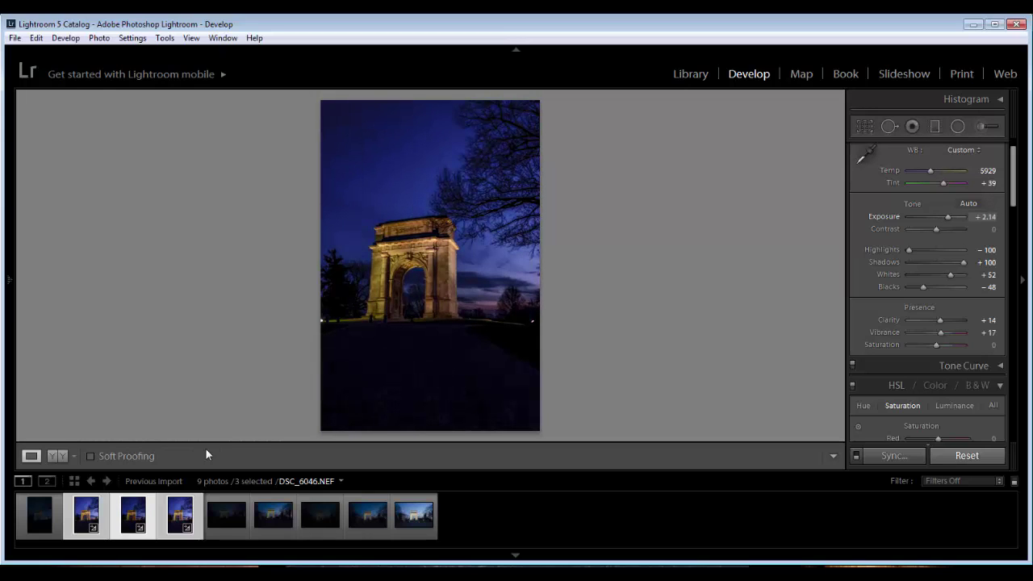
# Set the contrast of DSC_6044.NEF to +10 and its exposure to +0.83.
pyautogui.press('Right')
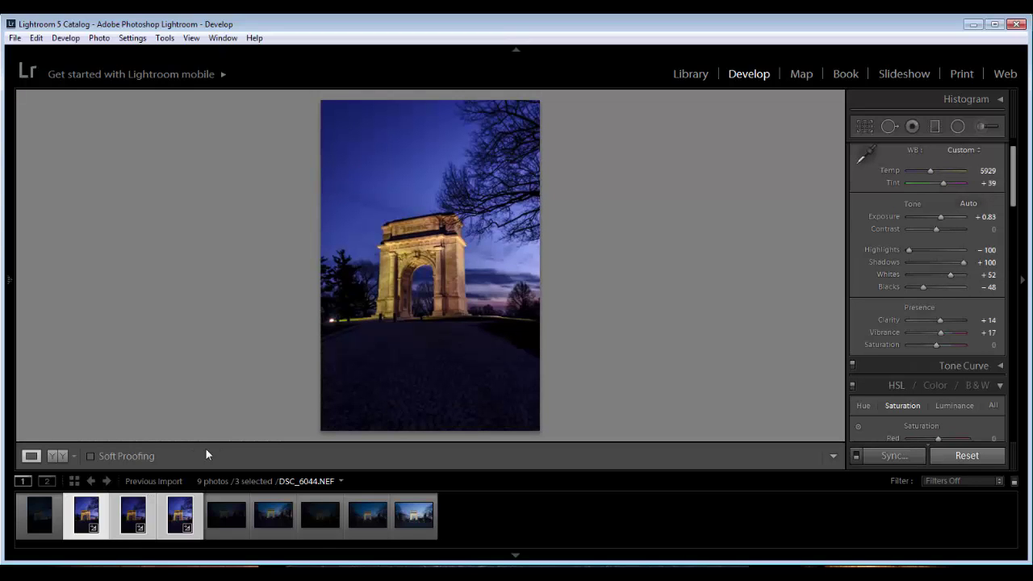
pyautogui.press('.')
pyautogui.press('=')
pyautogui.press('=')
pyautogui.press(',')
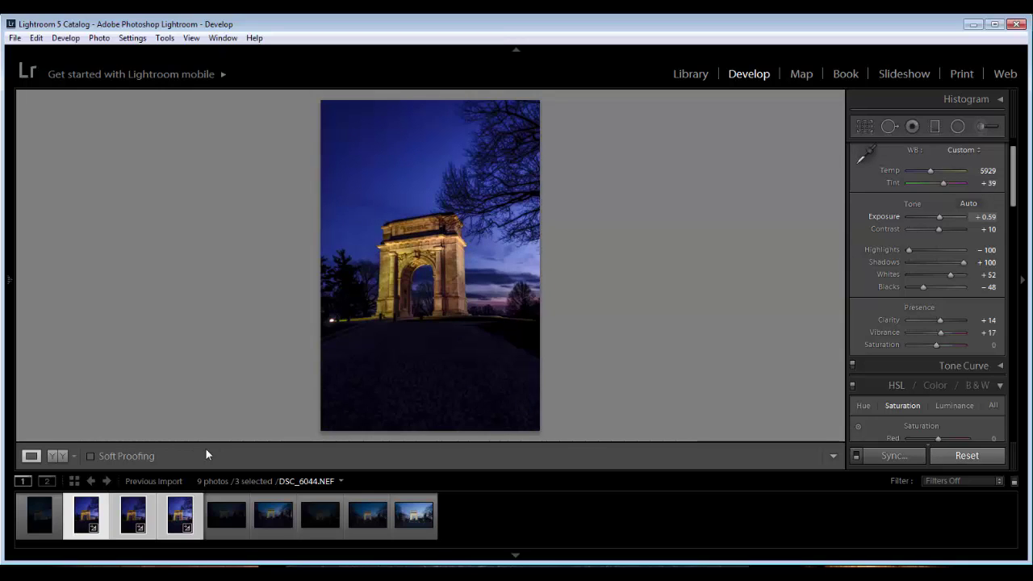
pyautogui.press('Right')
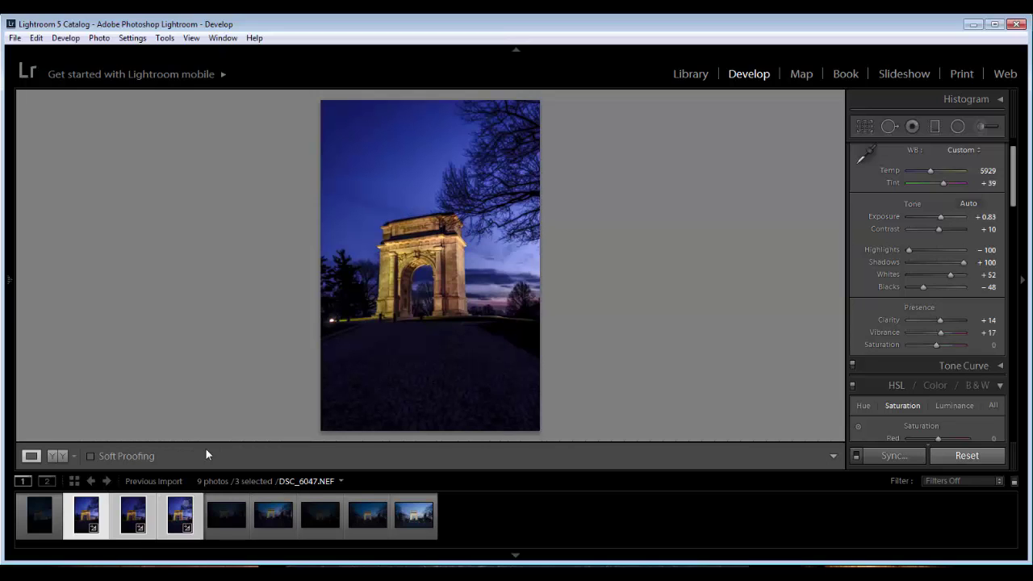
# Send the three selected arch photos to Photoshop with Merge to HDR Pro.
pyautogui.rightClick(179, 513)
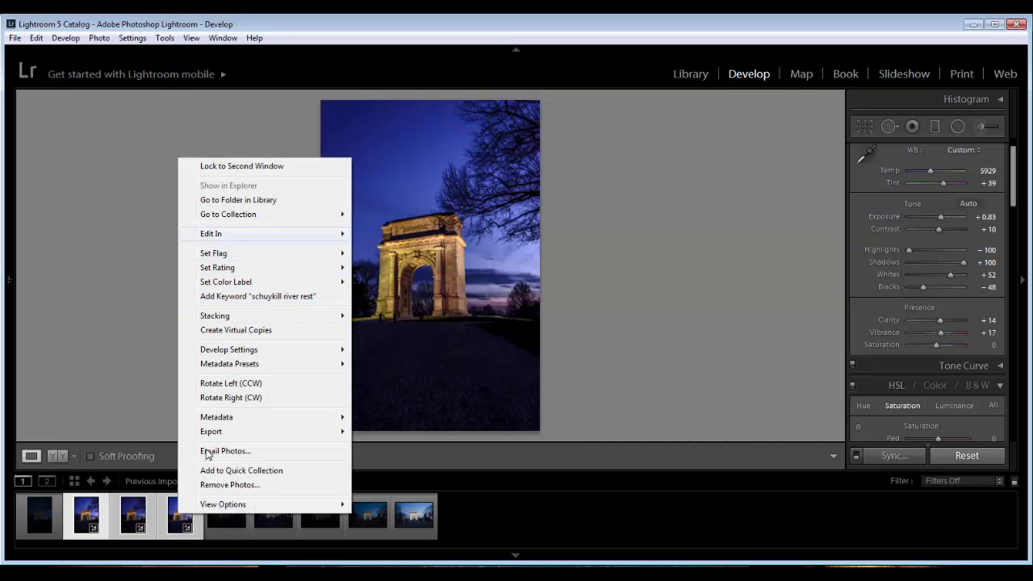
pyautogui.moveTo(265, 233)
pyautogui.press('Down')
pyautogui.press('Down')
pyautogui.press('Down')
pyautogui.press('Down')
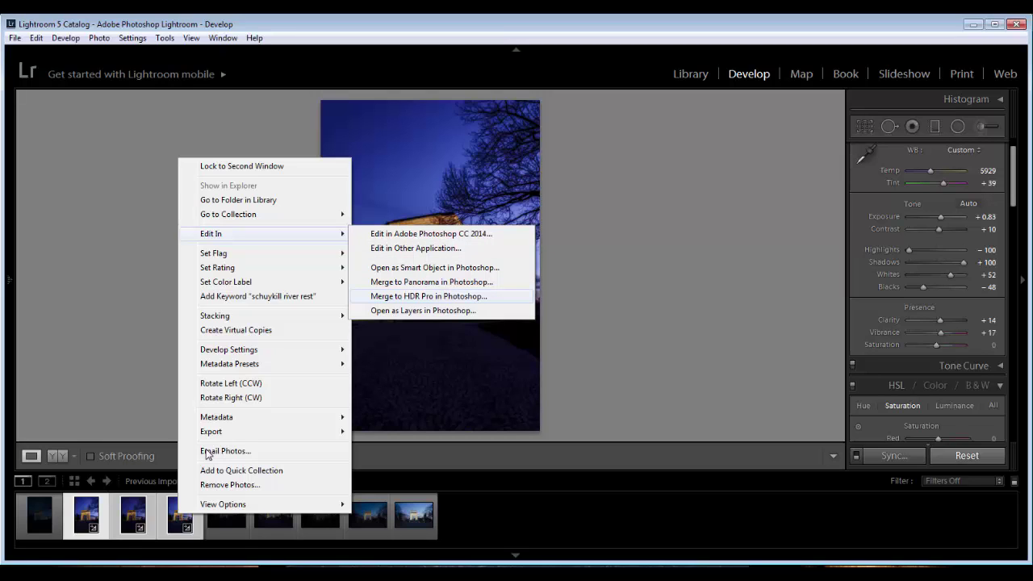
pyautogui.press('Return')
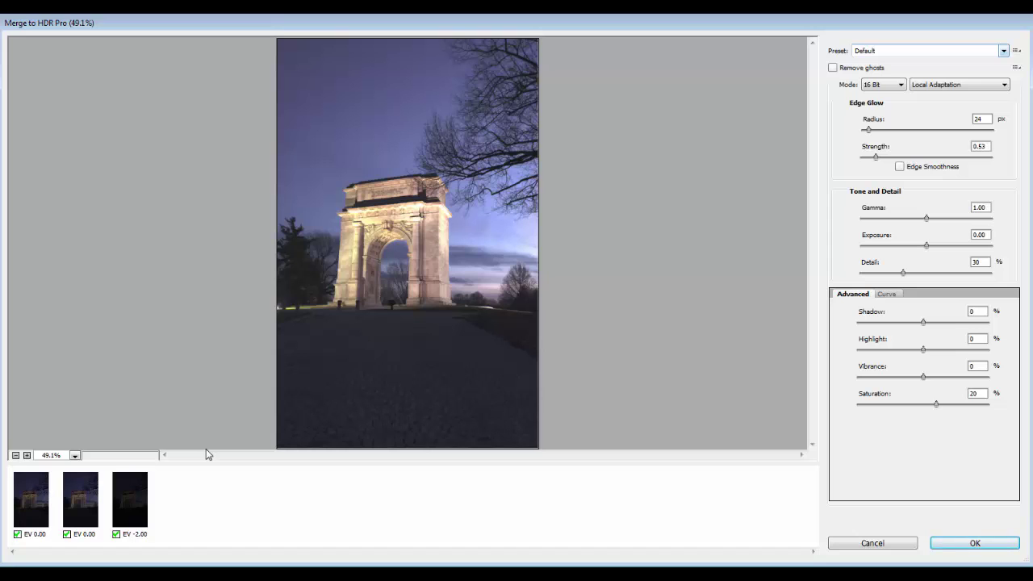
# Apply the Photorealistic preset to the HDR merge and enable Edge Smoothness.
pyautogui.hotkey('alt', 'Down')
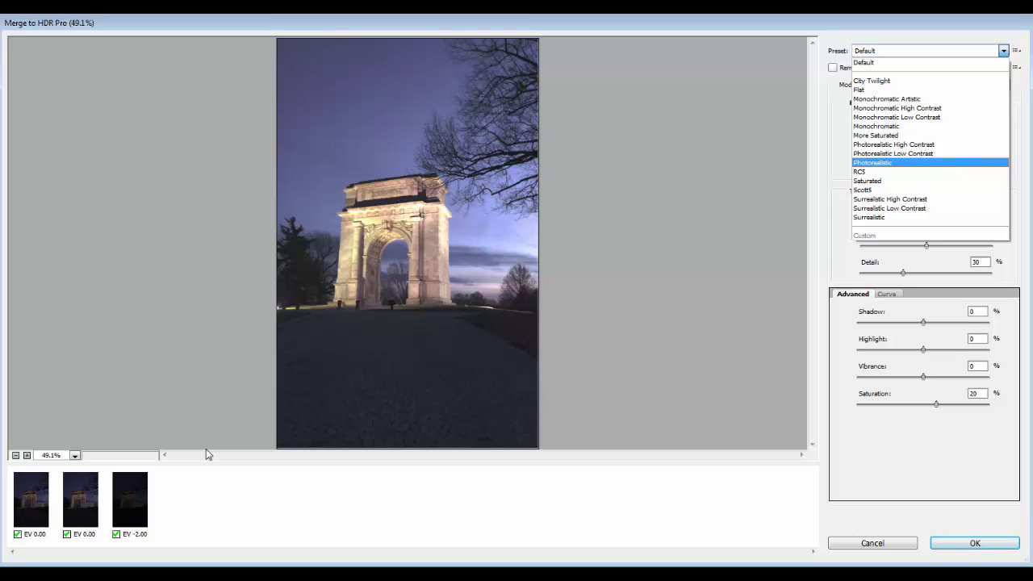
pyautogui.press('Return')
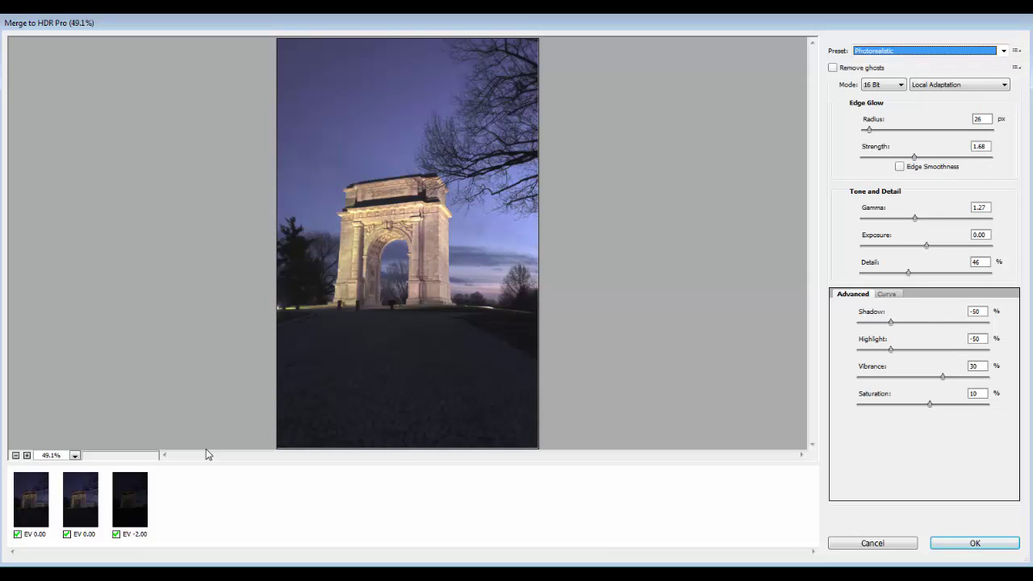
pyautogui.press('space')
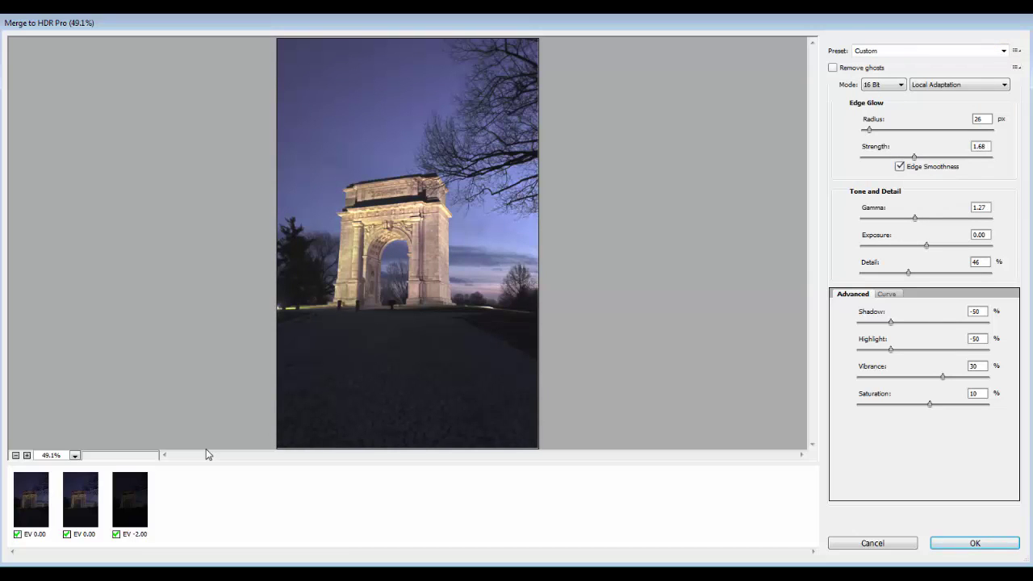
# Set the edge glow radius to 91 px.
pyautogui.hotkey('alt', 'r')
pyautogui.press('Up')
pyautogui.press('Up')
pyautogui.press('Up')
pyautogui.press('Up')
pyautogui.press('Up')
pyautogui.press('Up')
pyautogui.press('Up')
pyautogui.press('Up')
pyautogui.press('Up')
pyautogui.press('Up')
pyautogui.press('Up')
pyautogui.press('Up')
# Set the edge glow strength to 0.31.
pyautogui.hotkey('alt', 's')
pyautogui.press('Down')
pyautogui.press('Down')
pyautogui.press('Down')
pyautogui.press('Down')
pyautogui.press('Down')
pyautogui.press('Down')
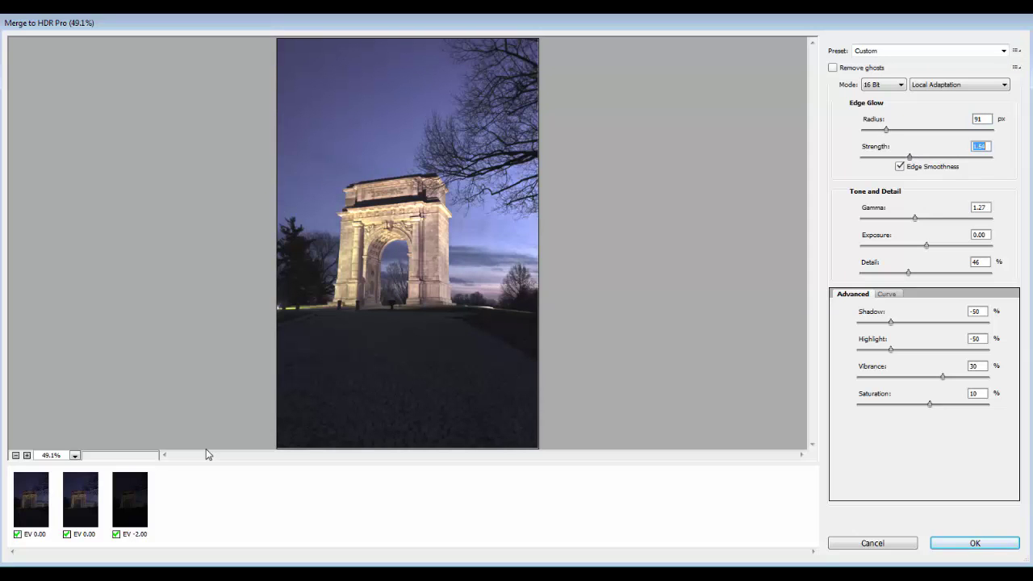
pyautogui.press('Down')
pyautogui.press('Down')
pyautogui.press('Down')
pyautogui.press('Down')
pyautogui.press('Down')
pyautogui.press('Down')
pyautogui.press('Down')
pyautogui.press('Up')
pyautogui.press('Down')
# Set the gamma of the HDR merge to 2.12, trying lower and higher values.
pyautogui.press('Tab')
pyautogui.press('Tab')
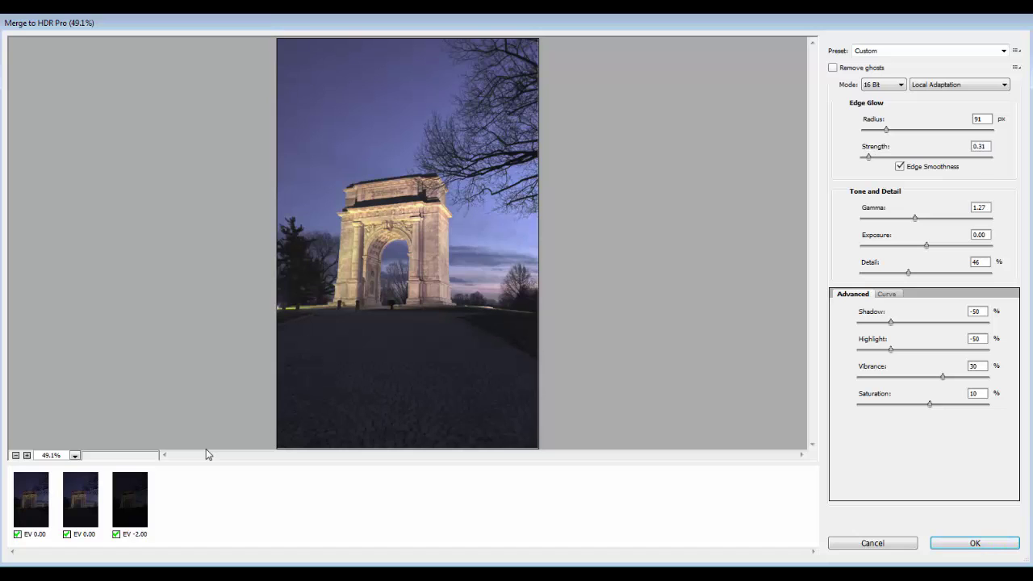
pyautogui.hotkey('shift', 'Down')
pyautogui.hotkey('shift', 'Down')
pyautogui.hotkey('shift', 'Down')
pyautogui.hotkey('shift', 'Down')
pyautogui.hotkey('shift', 'Down')
pyautogui.hotkey('shift', 'Down')
pyautogui.hotkey('shift', 'Down')
pyautogui.hotkey('shift', 'Down')
pyautogui.hotkey('shift', 'Up')
pyautogui.hotkey('shift', 'Up')
pyautogui.hotkey('shift', 'Up')
pyautogui.hotkey('shift', 'Up')
pyautogui.hotkey('shift', 'Up')
pyautogui.hotkey('shift', 'Up')
pyautogui.hotkey('shift', 'Up')
pyautogui.hotkey('shift', 'Up')
pyautogui.hotkey('shift', 'Up')
pyautogui.hotkey('shift', 'Up')
pyautogui.hotkey('shift', 'Up')
pyautogui.hotkey('shift', 'Up')
pyautogui.hotkey('shift', 'Up')
pyautogui.hotkey('shift', 'Up')
pyautogui.hotkey('shift', 'Up')
pyautogui.hotkey('shift', 'Up')
pyautogui.hotkey('shift', 'Up')
pyautogui.hotkey('shift', 'Up')
pyautogui.hotkey('shift', 'Up')
pyautogui.hotkey('shift', 'Up')
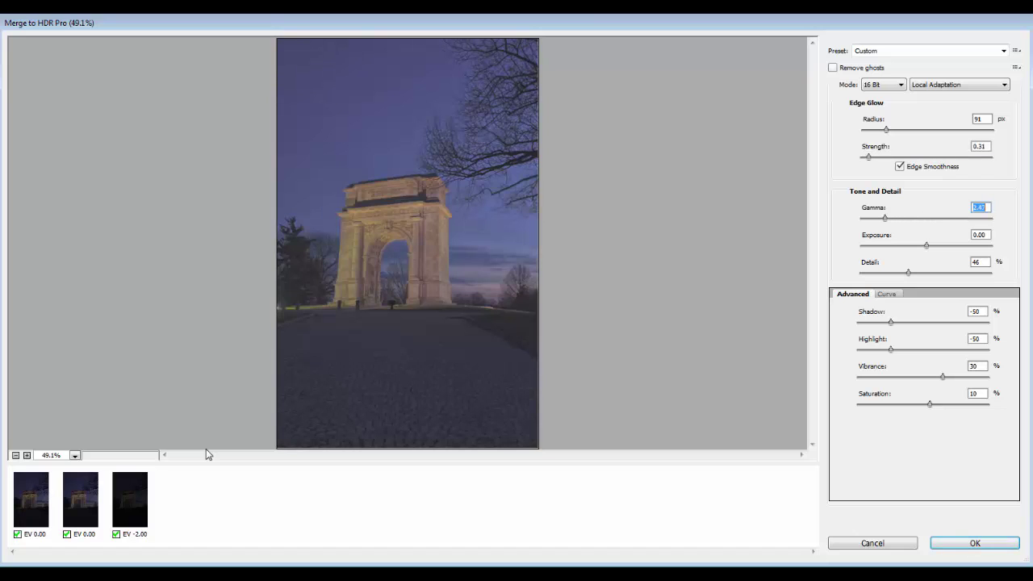
pyautogui.hotkey('shift', 'Down')
pyautogui.hotkey('shift', 'Down')
pyautogui.hotkey('shift', 'Down')
pyautogui.hotkey('shift', 'Down')
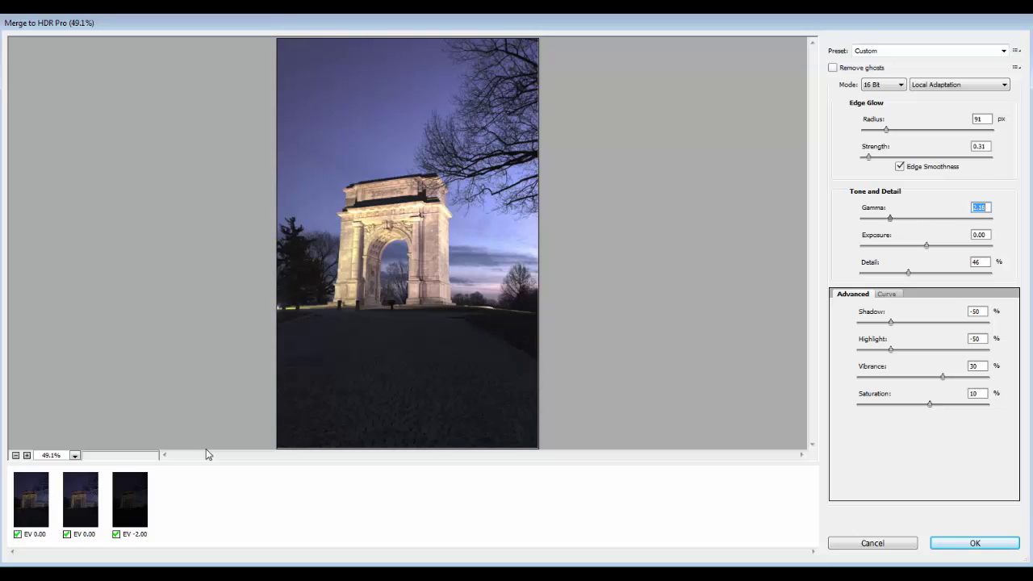
pyautogui.press('Tab')
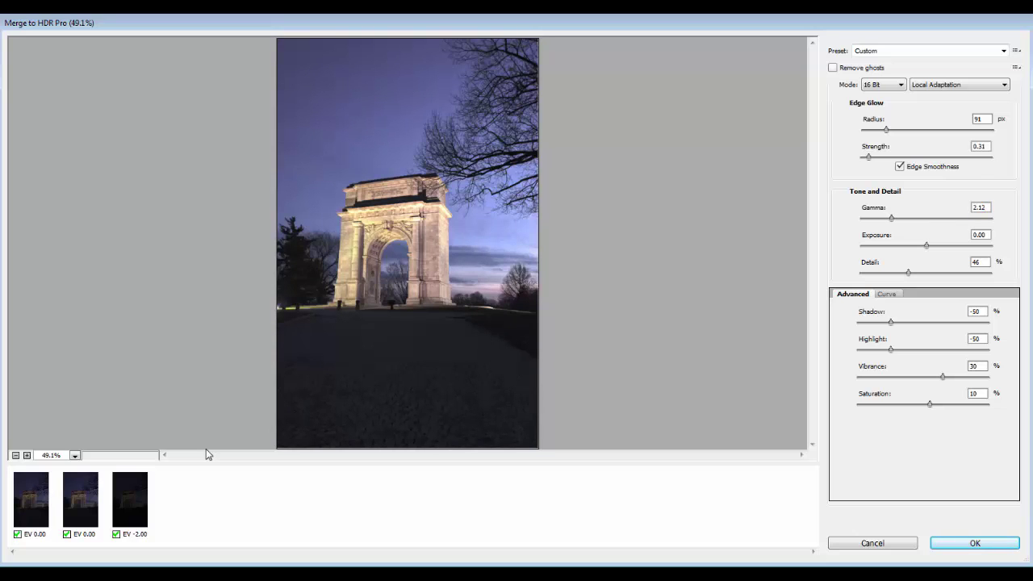
# Try raising the detail of the HDR merge to its maximum of 300 %.
pyautogui.press('Tab')
pyautogui.hotkey('shift', 'Up')
pyautogui.hotkey('shift', 'Up')
pyautogui.hotkey('shift', 'Up')
pyautogui.hotkey('shift', 'Up')
pyautogui.hotkey('shift', 'Up')
pyautogui.hotkey('shift', 'Up')
pyautogui.hotkey('shift', 'Up')
pyautogui.hotkey('shift', 'Up')
pyautogui.hotkey('shift', 'Up')
pyautogui.hotkey('shift', 'Up')
pyautogui.hotkey('shift', 'Up')
pyautogui.hotkey('shift', 'Up')
pyautogui.hotkey('shift', 'Up')
pyautogui.hotkey('shift', 'Up')
pyautogui.hotkey('shift', 'Up')
pyautogui.hotkey('shift', 'Up')
pyautogui.hotkey('shift', 'Up')
pyautogui.hotkey('shift', 'Up')
pyautogui.hotkey('shift', 'Up')
pyautogui.hotkey('shift', 'Up')
pyautogui.press('Tab')
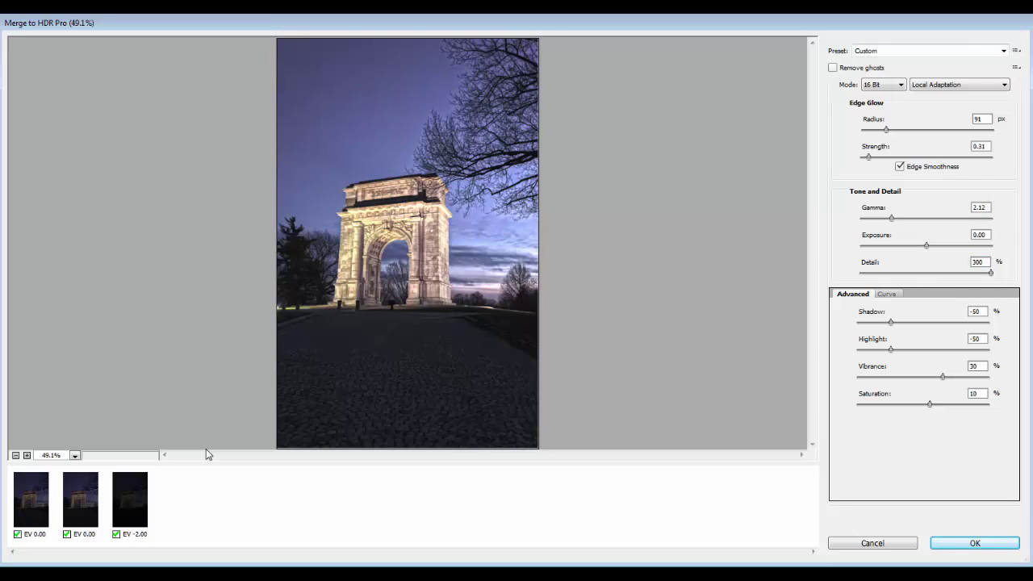
# Try lowering the detail of the HDR merge to its minimum of -100 %.
pyautogui.hotkey('shift', 'Tab')
pyautogui.press('Tab')
pyautogui.hotkey('shift', 'Tab')
pyautogui.hotkey('shift', 'Down')
pyautogui.hotkey('shift', 'Down')
pyautogui.hotkey('shift', 'Down')
pyautogui.hotkey('shift', 'Down')
pyautogui.hotkey('shift', 'Down')
pyautogui.hotkey('shift', 'Down')
pyautogui.hotkey('shift', 'Down')
pyautogui.hotkey('shift', 'Down')
pyautogui.hotkey('shift', 'Down')
pyautogui.hotkey('shift', 'Down')
pyautogui.hotkey('shift', 'Down')
pyautogui.hotkey('shift', 'Down')
pyautogui.hotkey('shift', 'Down')
pyautogui.hotkey('shift', 'Down')
pyautogui.hotkey('shift', 'Down')
pyautogui.hotkey('shift', 'Down')
pyautogui.hotkey('shift', 'Down')
pyautogui.hotkey('shift', 'Down')
pyautogui.hotkey('shift', 'Down')
pyautogui.hotkey('shift', 'Down')
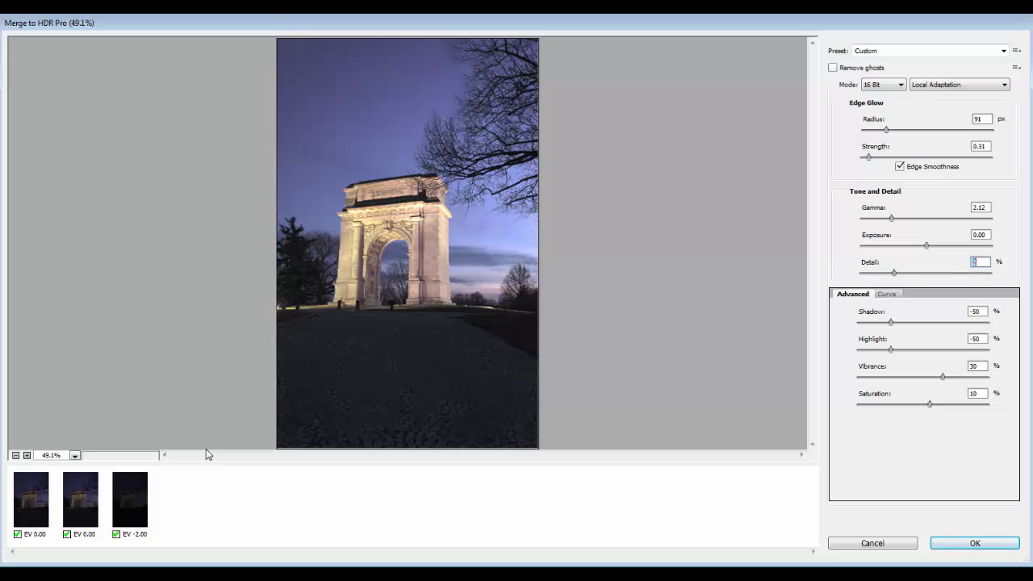
pyautogui.write('2')
pyautogui.hotkey('shift', 'Down')
pyautogui.hotkey('shift', 'Down')
pyautogui.hotkey('shift', 'Down')
pyautogui.hotkey('shift', 'Down')
pyautogui.hotkey('shift', 'Down')
pyautogui.hotkey('shift', 'Down')
pyautogui.hotkey('shift', 'Down')
pyautogui.hotkey('shift', 'Down')
pyautogui.hotkey('shift', 'Down')
pyautogui.hotkey('shift', 'Down')
pyautogui.hotkey('shift', 'Down')
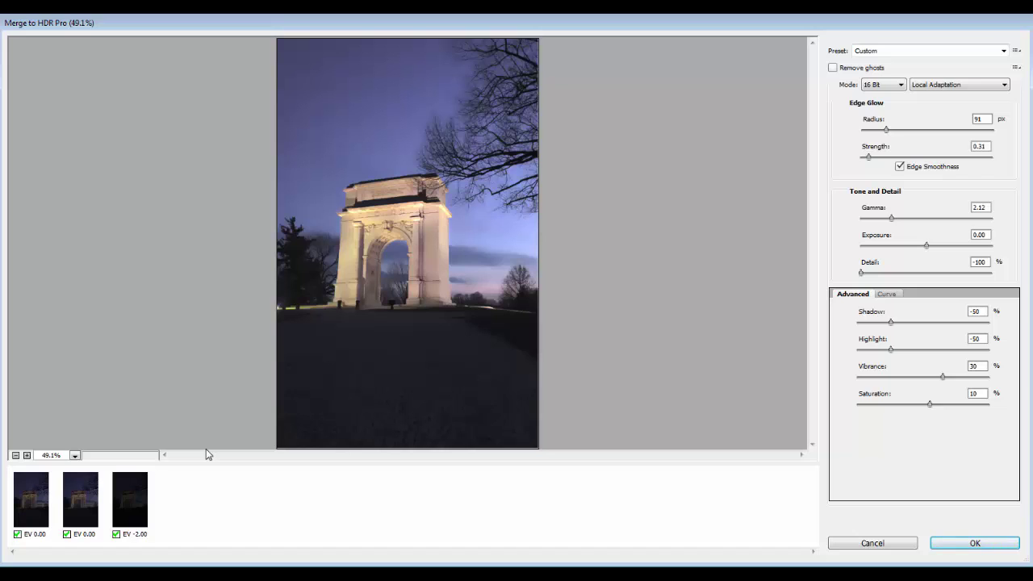
# Set the detail of the HDR merge to 80 %.
pyautogui.hotkey('shift', 'Up')
pyautogui.hotkey('shift', 'Up')
pyautogui.hotkey('shift', 'Up')
pyautogui.hotkey('shift', 'Up')
pyautogui.hotkey('shift', 'Up')
pyautogui.hotkey('shift', 'Up')
pyautogui.hotkey('shift', 'Up')
pyautogui.hotkey('shift', 'Up')
pyautogui.hotkey('shift', 'Up')
pyautogui.press('Up')
pyautogui.press('Up')
pyautogui.press('Up')
pyautogui.press('Up')
pyautogui.hotkey('shift', 'Up')
pyautogui.hotkey('shift', 'Up')
pyautogui.press('Up')
pyautogui.press('Up')
pyautogui.hotkey('shift', 'Up')
pyautogui.hotkey('shift', 'Up')
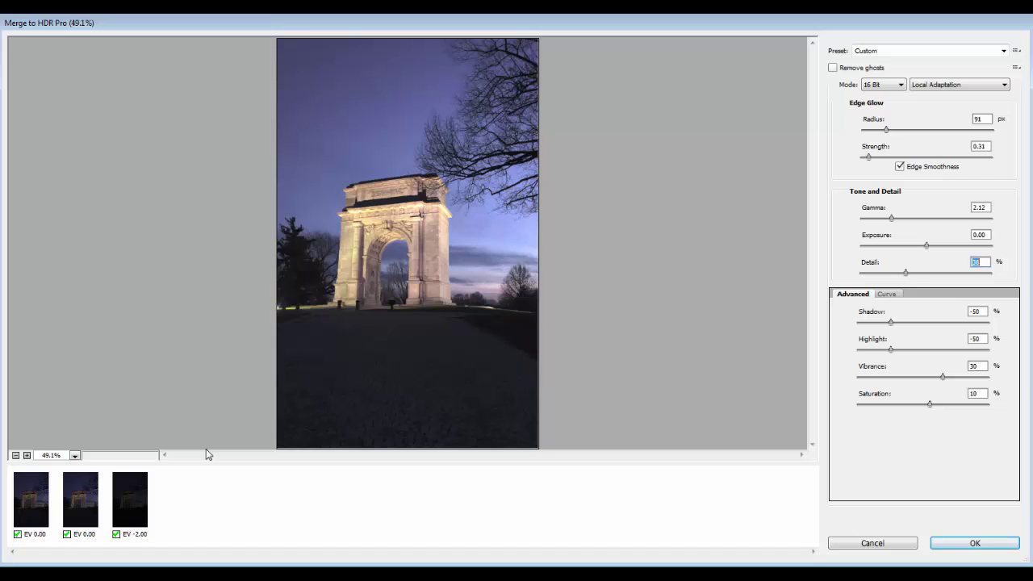
pyautogui.hotkey('shift', 'Up')
pyautogui.hotkey('shift', 'Up')
pyautogui.hotkey('shift', 'Up')
pyautogui.hotkey('shift', 'Up')
# Lower the highlight setting of the HDR merge slightly below its preset value, after trying brighter values.
pyautogui.press('Tab')
pyautogui.press('Tab')
pyautogui.press('Tab')
pyautogui.hotkey('shift', 'Up')
pyautogui.hotkey('shift', 'Up')
pyautogui.hotkey('shift', 'Up')
pyautogui.hotkey('shift', 'Up')
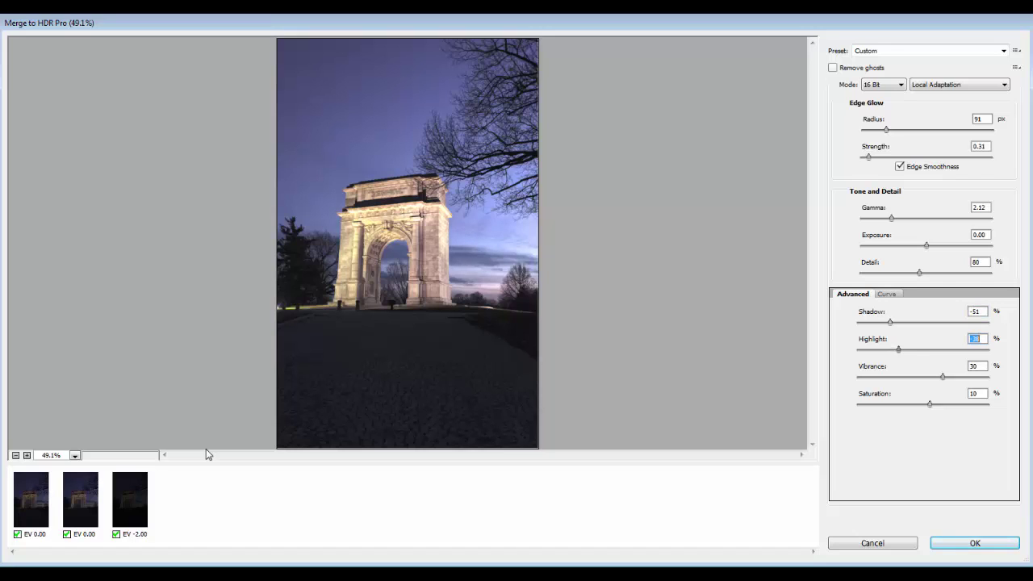
pyautogui.hotkey('shift', 'Down')
pyautogui.hotkey('shift', 'Down')
pyautogui.hotkey('shift', 'Down')
pyautogui.hotkey('shift', 'Down')
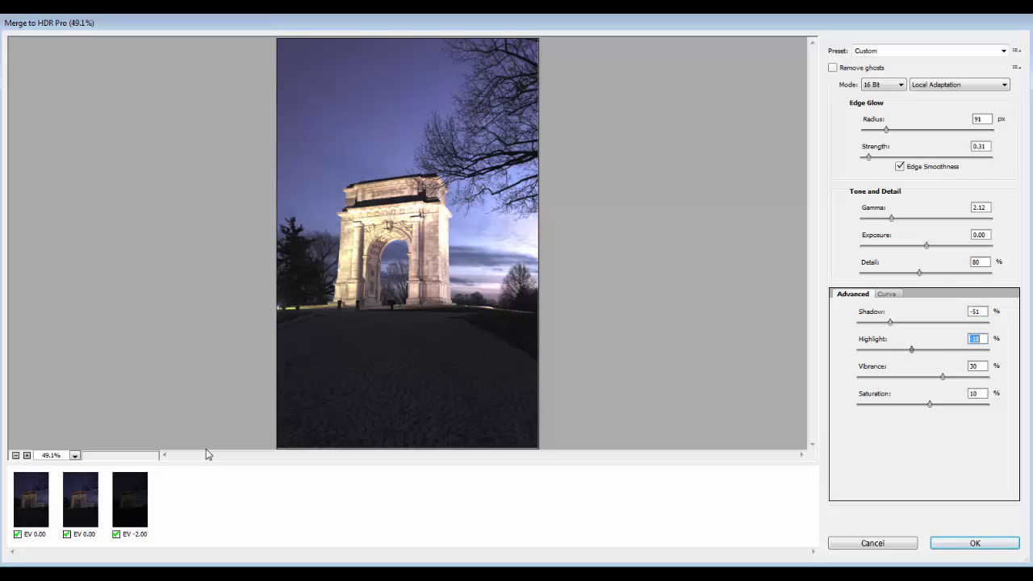
pyautogui.hotkey('shift', 'Down')
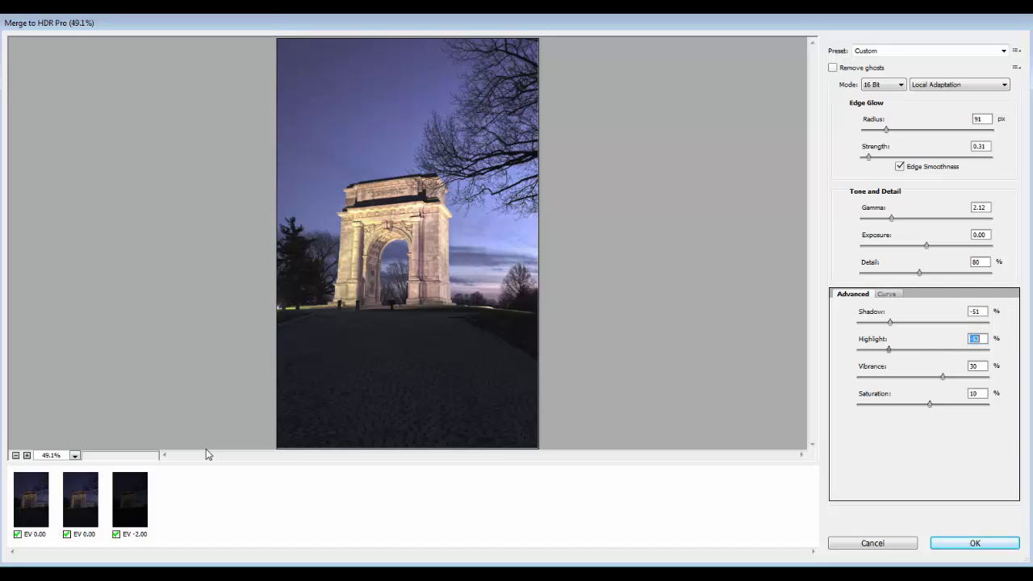
pyautogui.press('Down')
pyautogui.press('Down')
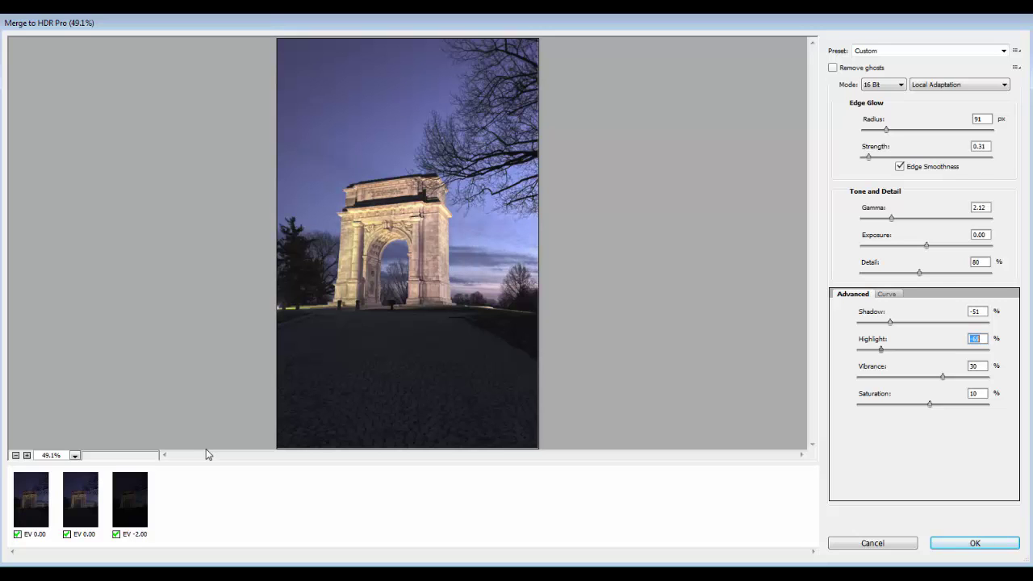
pyautogui.press('Up')
pyautogui.press('Up')
pyautogui.press('Up')
# Raise the shadow setting of the HDR merge slightly to lighten the dark foreground.
pyautogui.hotkey('shift', 'Tab')
pyautogui.hotkey('shift', 'Up')
pyautogui.press('Up')
pyautogui.press('Up')
pyautogui.press('Up')
pyautogui.press('Down')
pyautogui.press('Down')
pyautogui.press('Down')
pyautogui.press('Down')
pyautogui.press('Down')
pyautogui.press('Up')
# Darken the shadows of the HDR merge with a tone curve point at input 17 %, output 10 %.
pyautogui.hotkey('ctrl', 'Tab')
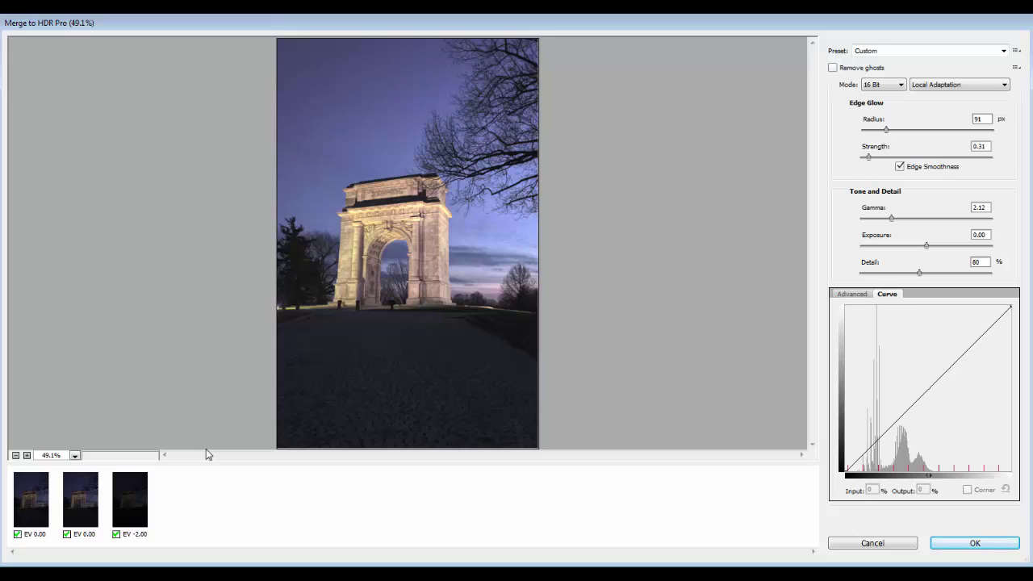
pyautogui.press('Down')
pyautogui.press('Down')
pyautogui.press('Down')
pyautogui.press('Down')
pyautogui.press('Right')
pyautogui.press('Right')
pyautogui.press('Right')
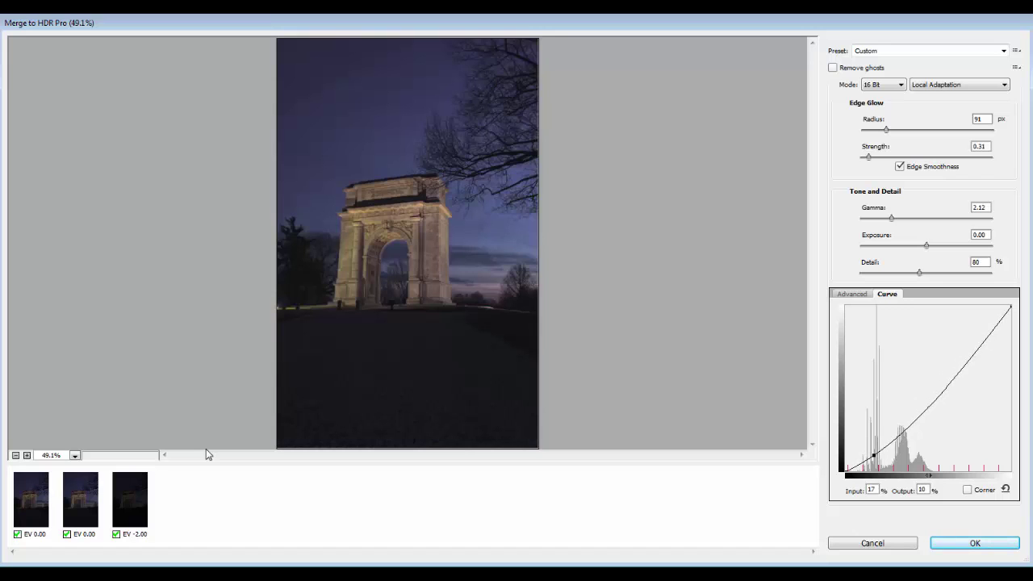
# Add an upper tone curve point at input 73 %, output 76 %, and refine the lower point to input 18 %, output 10 %.
pyautogui.moveTo(977, 350); pyautogui.dragTo(967, 343)
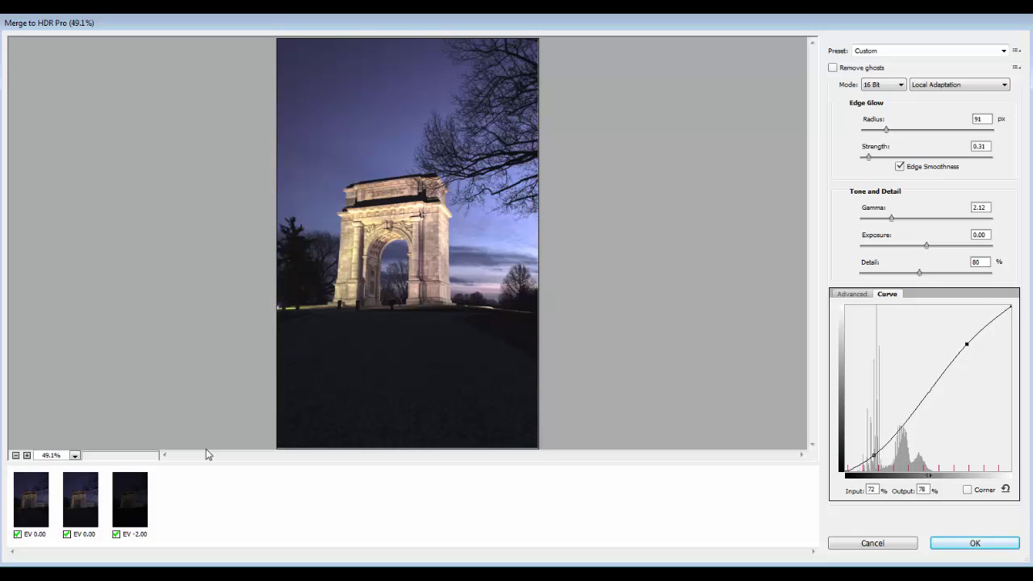
pyautogui.press('Right')
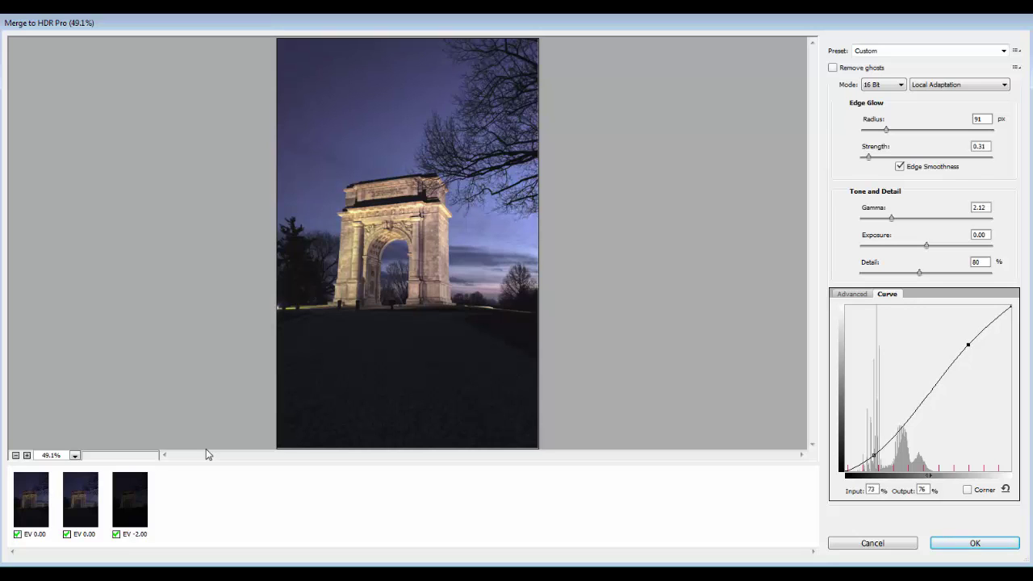
pyautogui.press('Up')
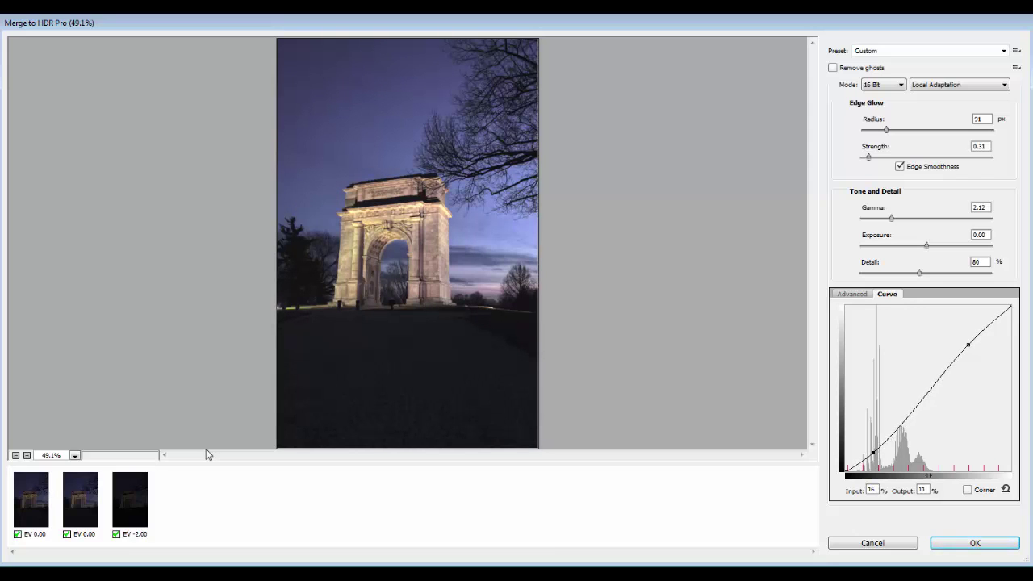
pyautogui.press('Right')
pyautogui.press('Down')
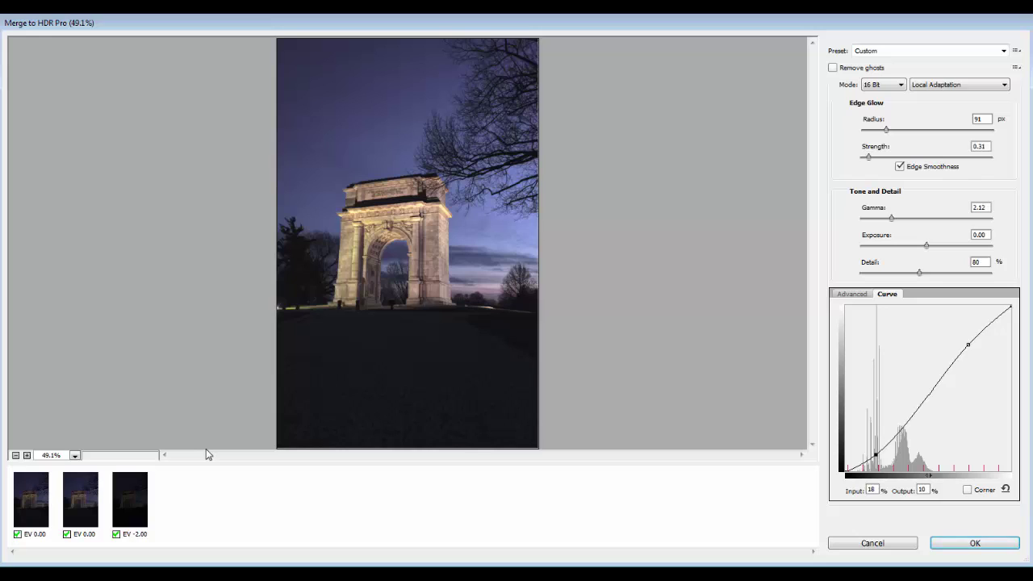
# Enable Remove ghosts and complete the HDR merge.
pyautogui.press('space')
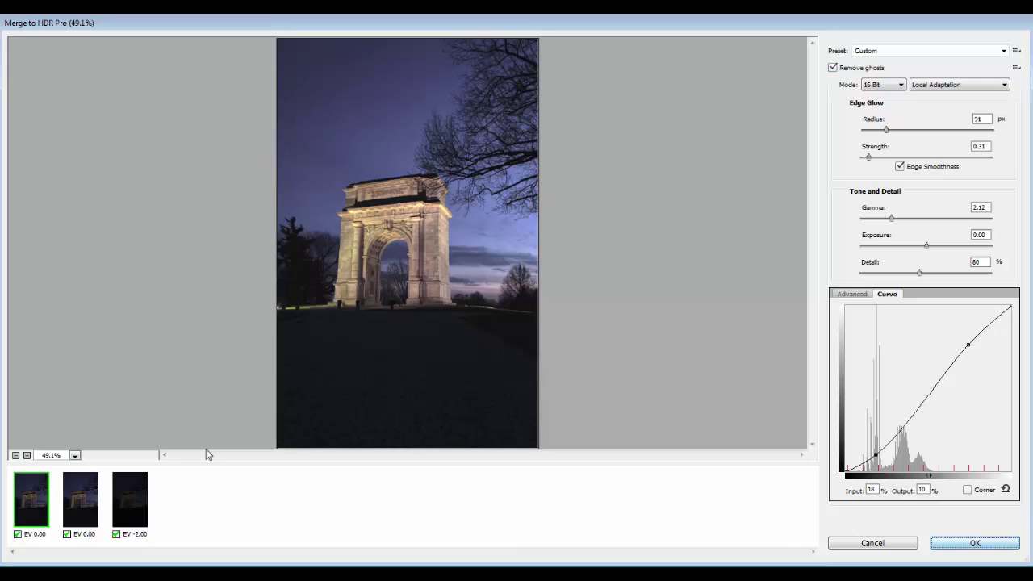
pyautogui.press('Return')
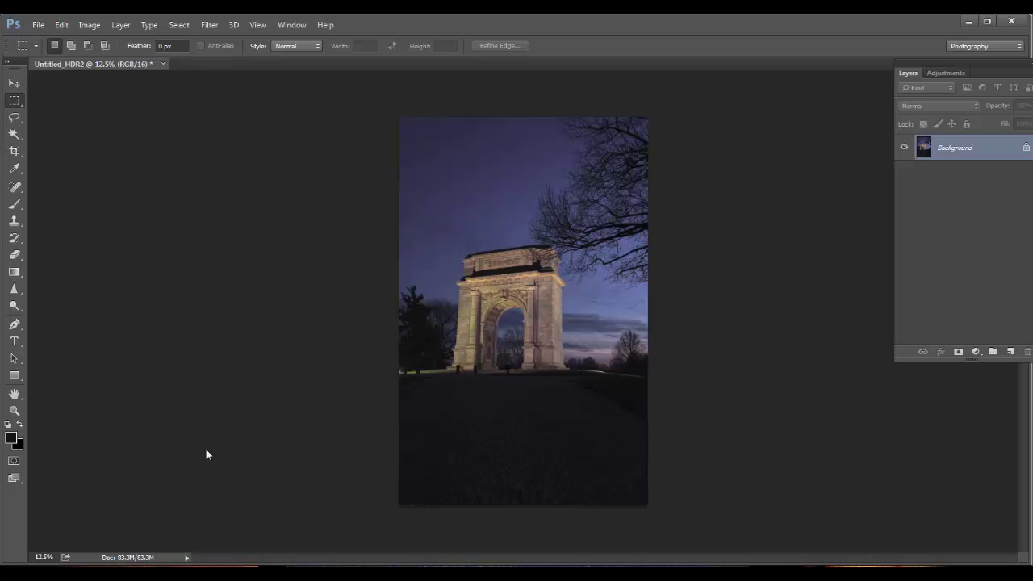
# Save the merged HDR image while closing it, and switch back to Lightroom.
pyautogui.press('v')
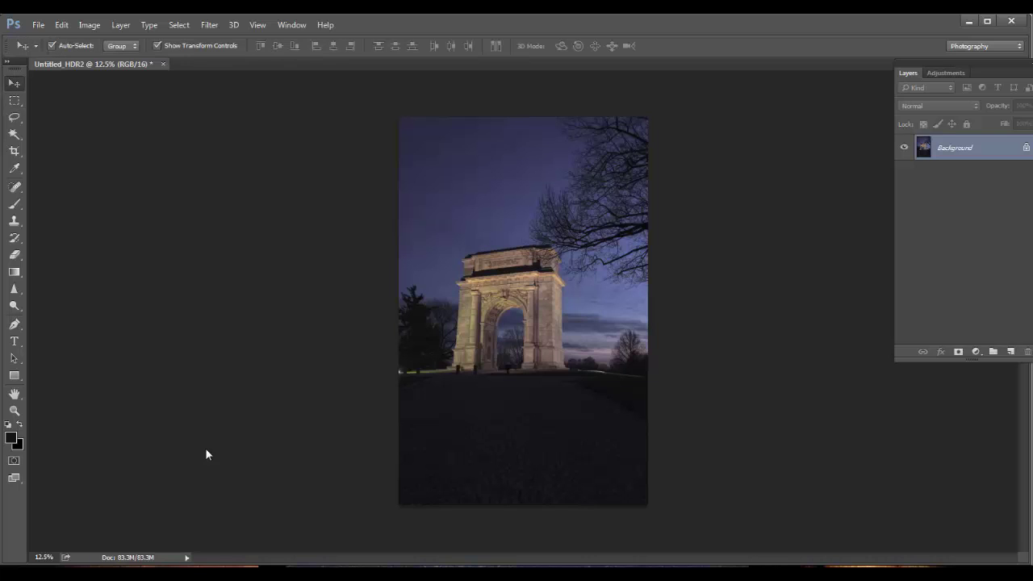
pyautogui.hotkey('alt', 'f')
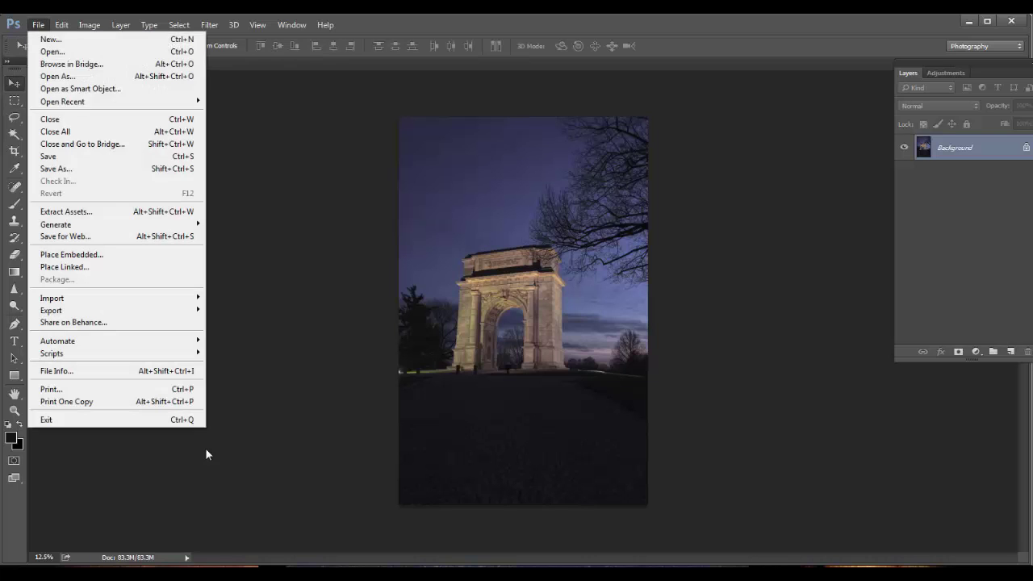
pyautogui.press('c')
pyautogui.press('Return')
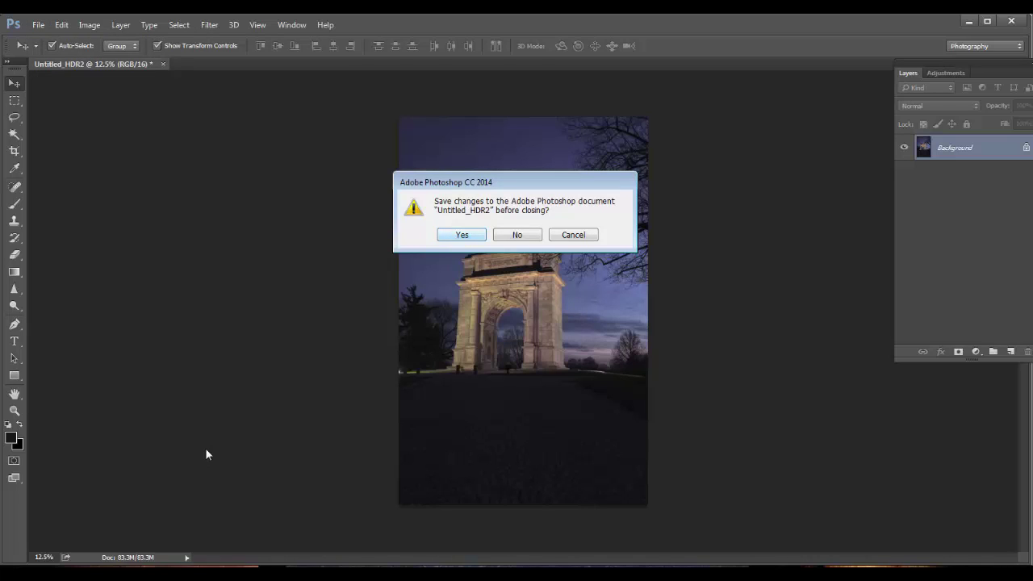
pyautogui.press('n')
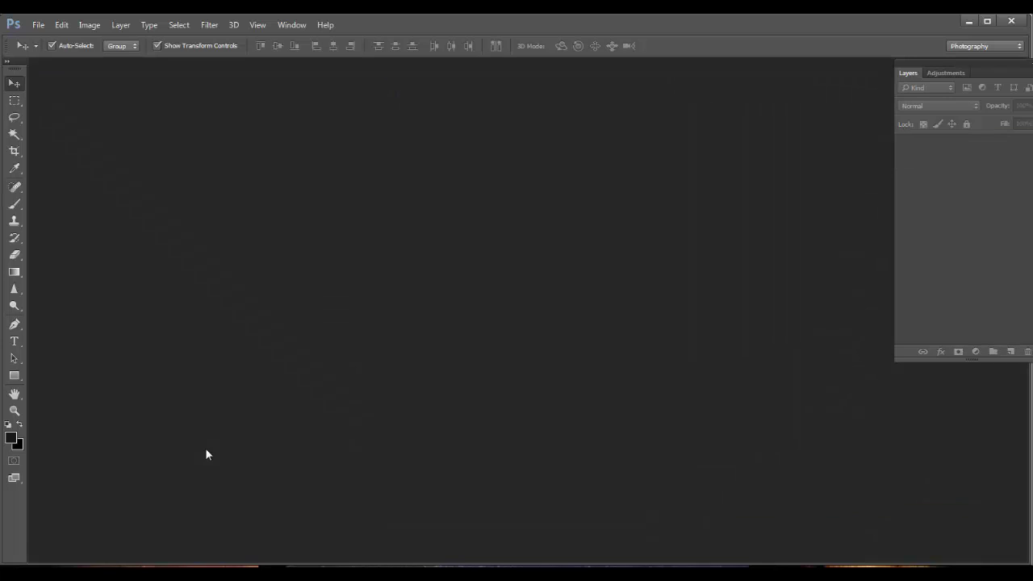
pyautogui.hotkey('alt', 'Tab')
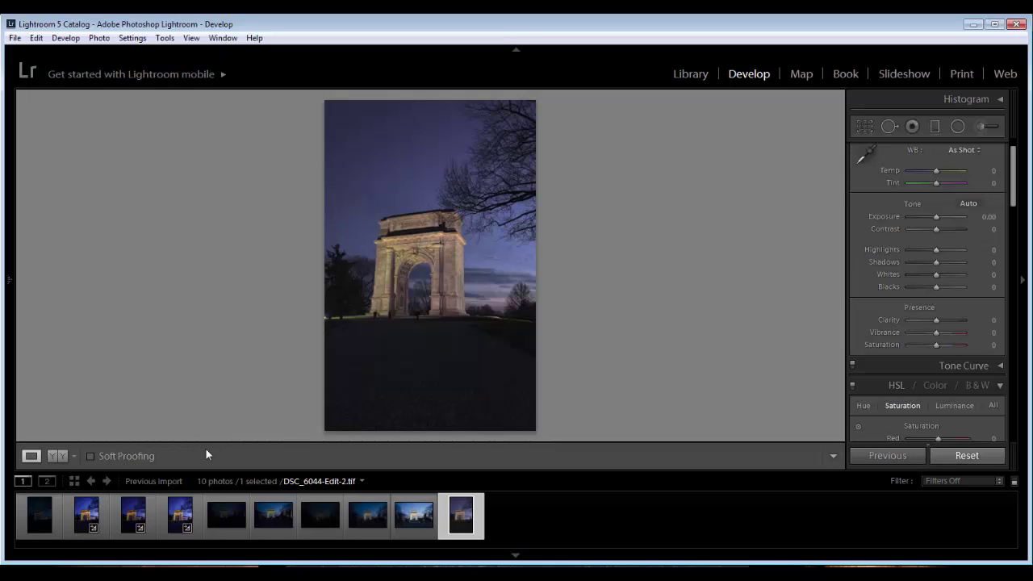
# Adjust the white balance of the merged HDR photo to Temp -5 and Tint +12.
pyautogui.press(',')
pyautogui.press(',')
pyautogui.press('=')
pyautogui.press('-')
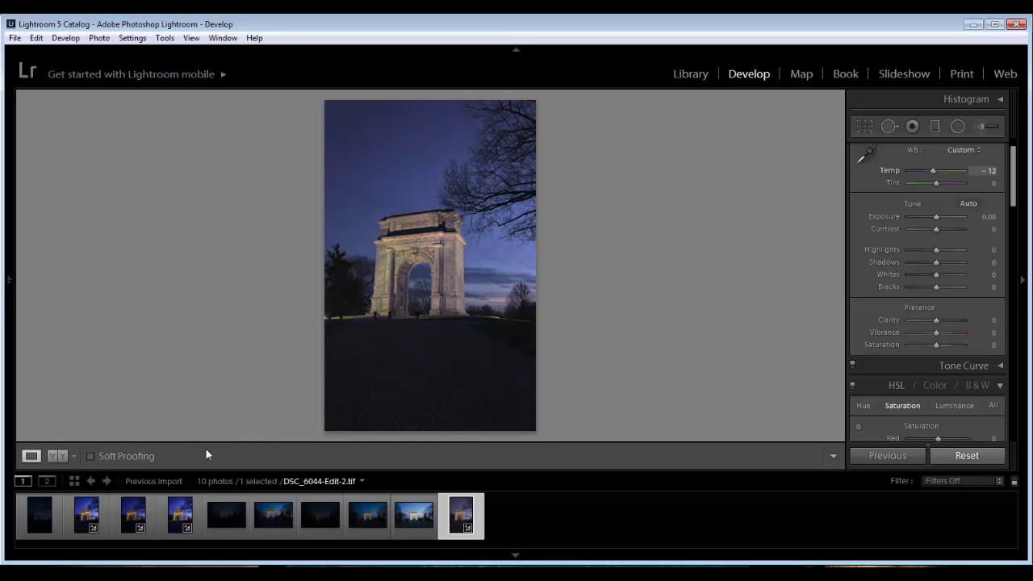
pyautogui.press('=')
pyautogui.press('.')
pyautogui.press('=')
pyautogui.press('=')
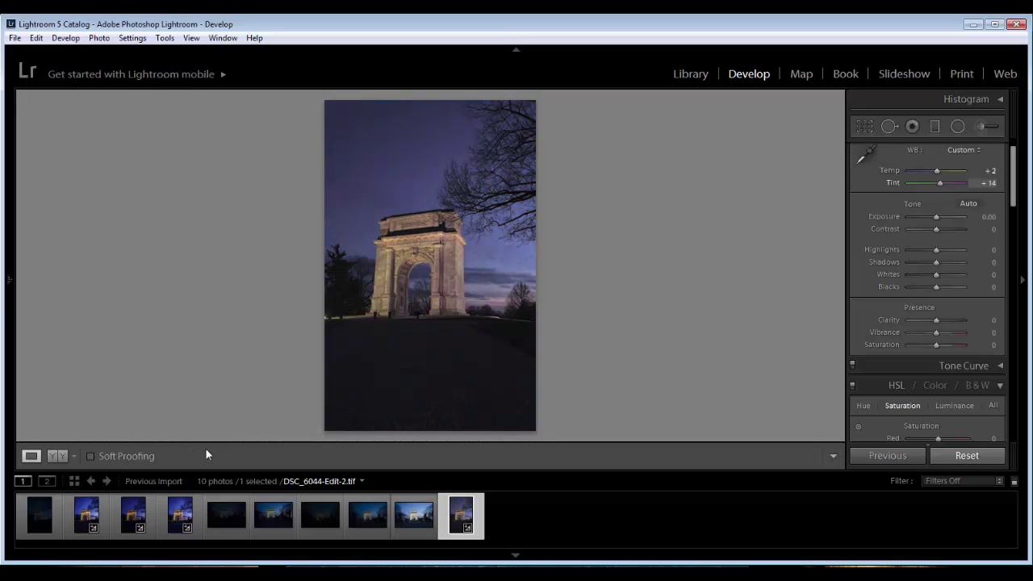
pyautogui.press(',')
pyautogui.press('-')
# Reduce the highlights of the merged HDR photo to -81.
pyautogui.press('.')
pyautogui.press('.')
pyautogui.press('.')
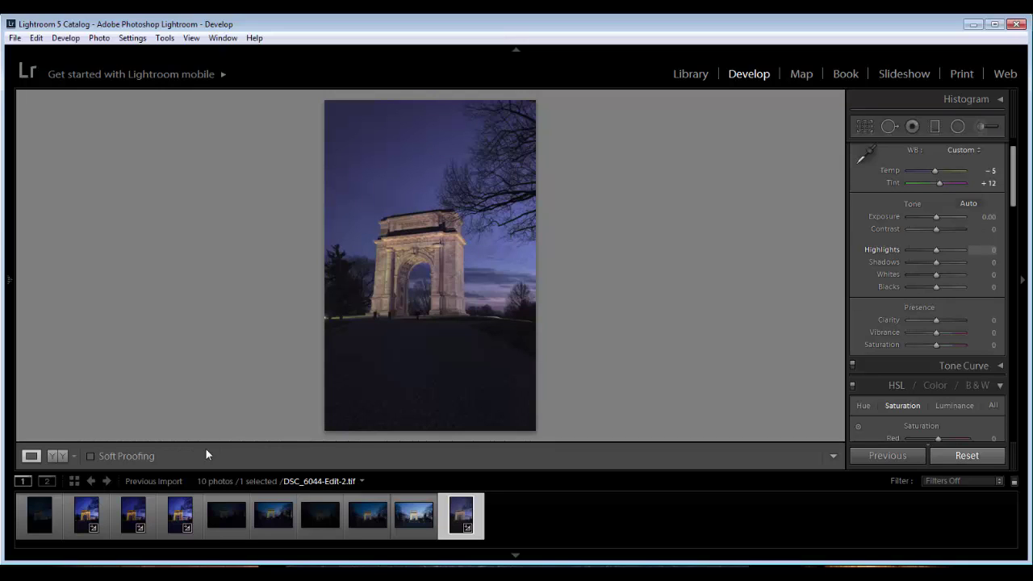
pyautogui.press('-')
pyautogui.press('-')
pyautogui.press('-')
pyautogui.press('-')
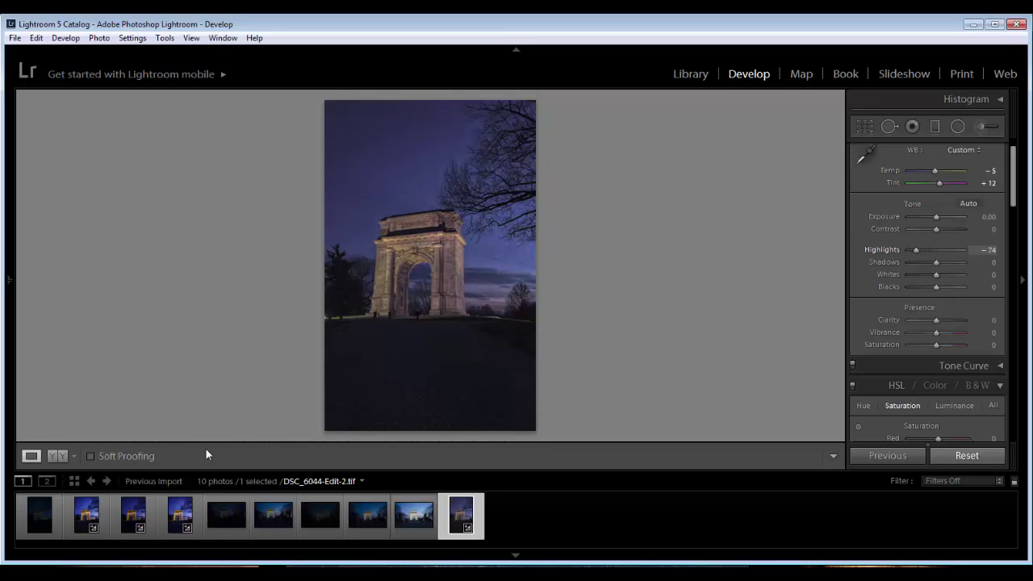
pyautogui.press('-')
# Raise the shadows of the merged HDR photo to +74.
pyautogui.press('.')
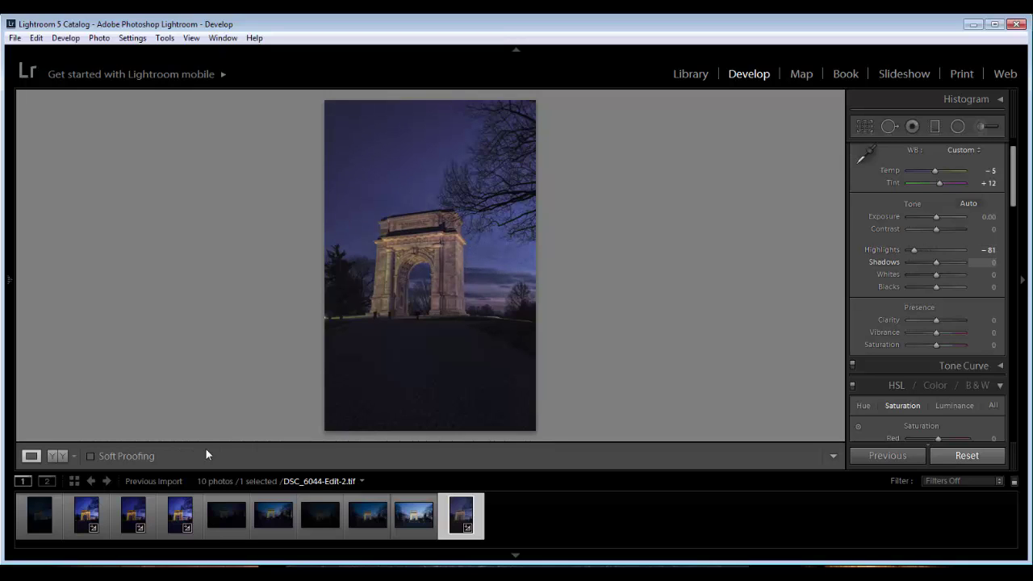
pyautogui.press('=')
pyautogui.press('=')
pyautogui.press('=')
pyautogui.press('=')
pyautogui.press('=')
pyautogui.press('=')
# Hide the filmstrip to enlarge the photo and make Whites the active adjustment.
pyautogui.press('.')
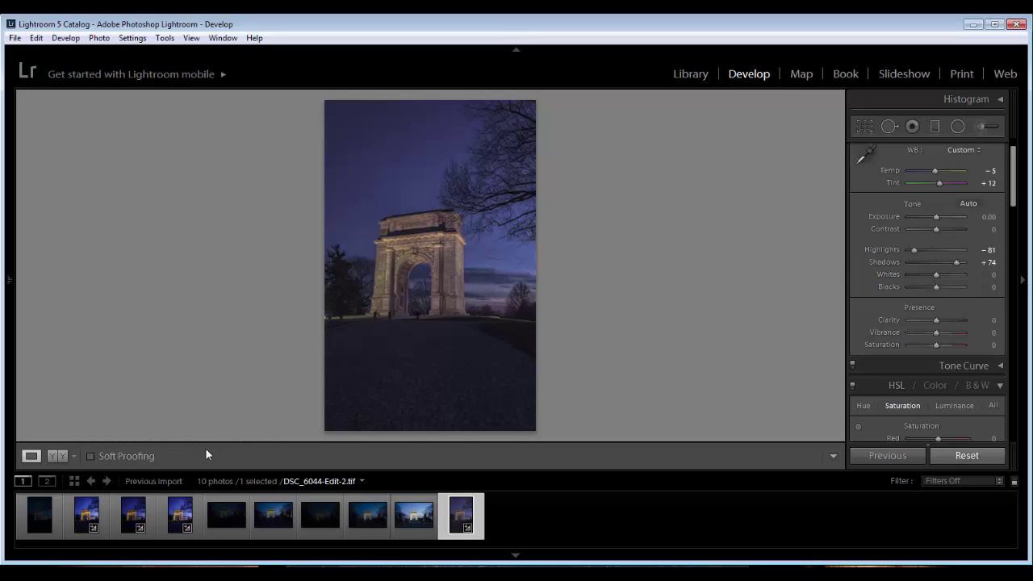
pyautogui.press('.')
pyautogui.press(',')
pyautogui.press('F6')
pyautogui.press(',')
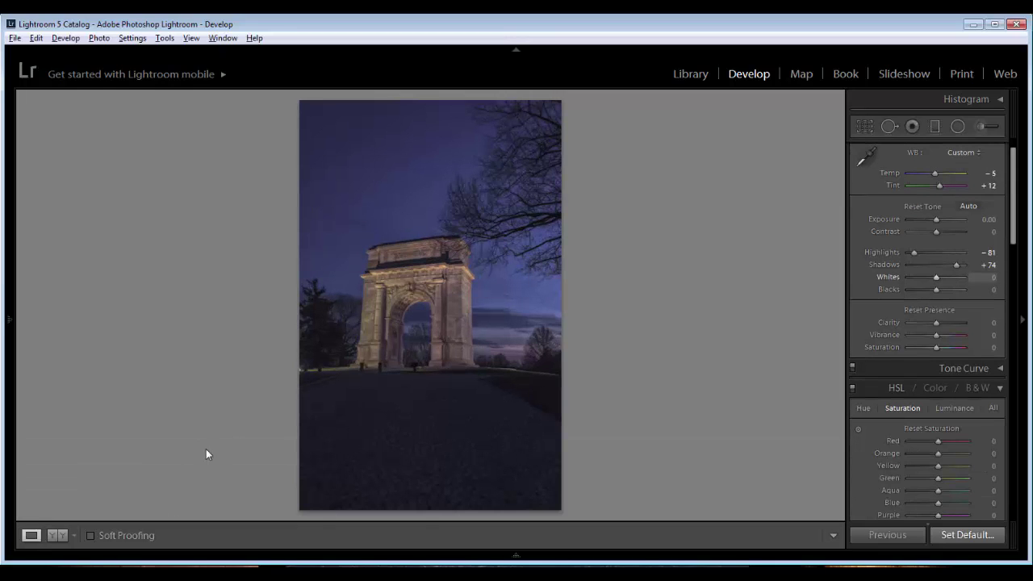
# Raise the whites of the merged HDR photo to +40 using the clipping preview.
pyautogui.hotkey('alt', '=')
pyautogui.hotkey('alt', '=')
pyautogui.hotkey('alt', '=')
pyautogui.hotkey('alt', '=')
pyautogui.hotkey('alt', '=')
pyautogui.hotkey('alt', '=')
pyautogui.hotkey('alt', '=')
pyautogui.hotkey('alt', '=')
pyautogui.hotkey('alt', '=')
pyautogui.hotkey('alt', '=')
pyautogui.hotkey('alt', '=')
pyautogui.hotkey('alt', '=')
pyautogui.hotkey('alt', '=')
pyautogui.hotkey('alt', '=')
pyautogui.hotkey('alt', '=')
pyautogui.hotkey('alt', '=')
pyautogui.hotkey('alt', '=')
pyautogui.hotkey('alt', '=')
pyautogui.hotkey('alt', '=')
pyautogui.hotkey('alt', '=')
pyautogui.hotkey('alt', '=')
pyautogui.hotkey('alt', '=')
pyautogui.hotkey('alt', '=')
pyautogui.hotkey('alt', '=')
pyautogui.hotkey('alt', '=')
pyautogui.hotkey('alt', '=')
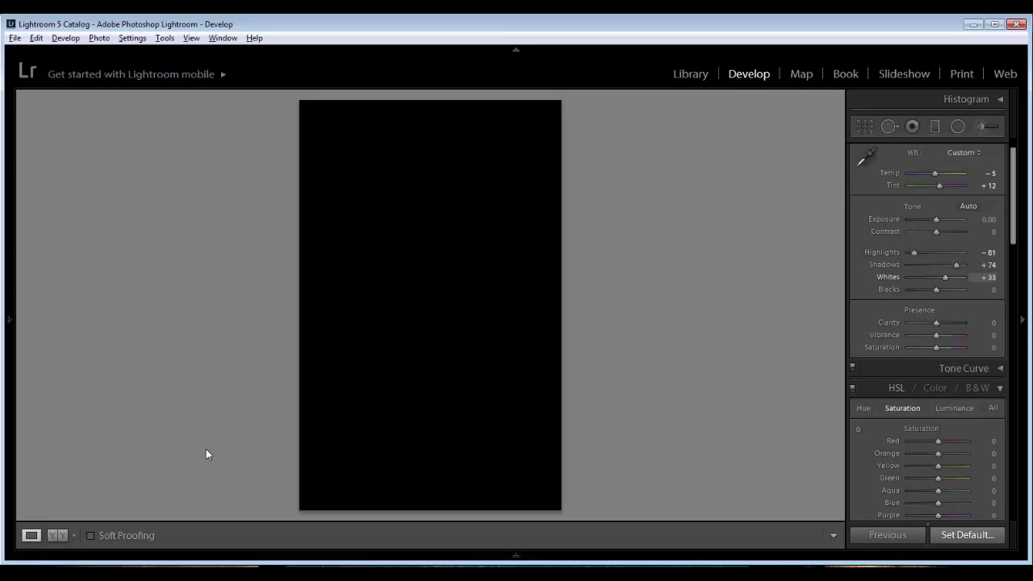
pyautogui.hotkey('alt', '-')
pyautogui.hotkey('alt', '-')
# Lower the blacks of the merged HDR photo to -31 using the clipping preview.
pyautogui.press('.')
pyautogui.hotkey('alt', '-')
pyautogui.hotkey('alt', '-')
pyautogui.hotkey('alt', '-')
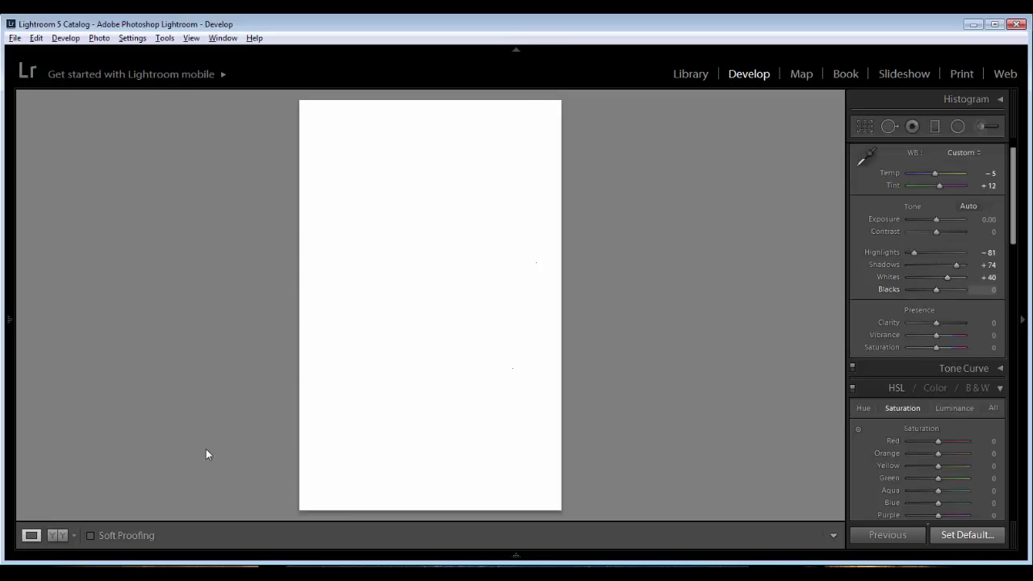
pyautogui.hotkey('alt', '-')
pyautogui.hotkey('alt', '-')
pyautogui.hotkey('alt', '-')
pyautogui.hotkey('alt', '-')
pyautogui.hotkey('alt', '-')
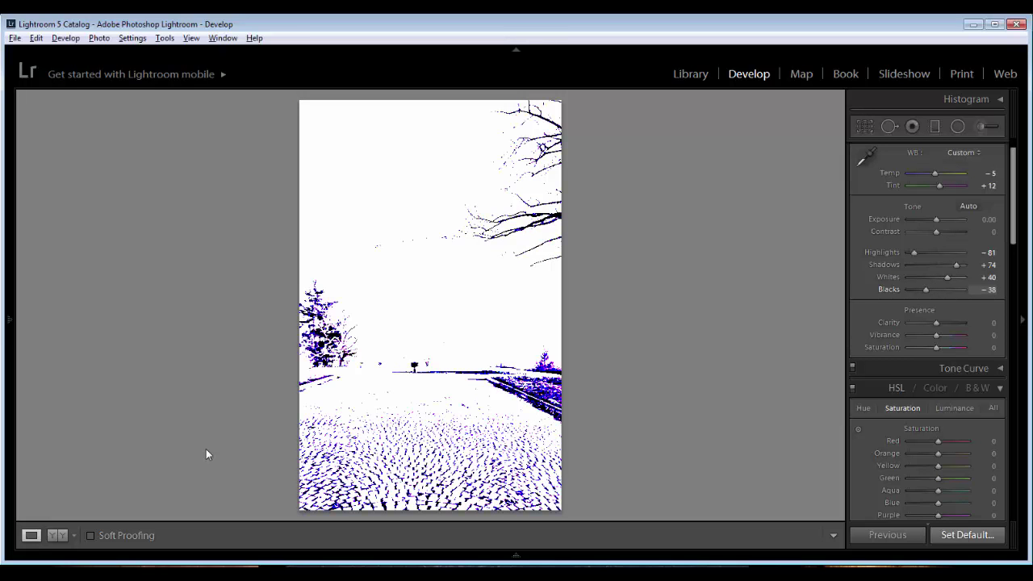
pyautogui.hotkey('alt', '=')
pyautogui.hotkey('alt', '=')
# Set the photo's Clarity to +12.
pyautogui.press('.')
pyautogui.press('.')
pyautogui.press('.')
pyautogui.press('.')
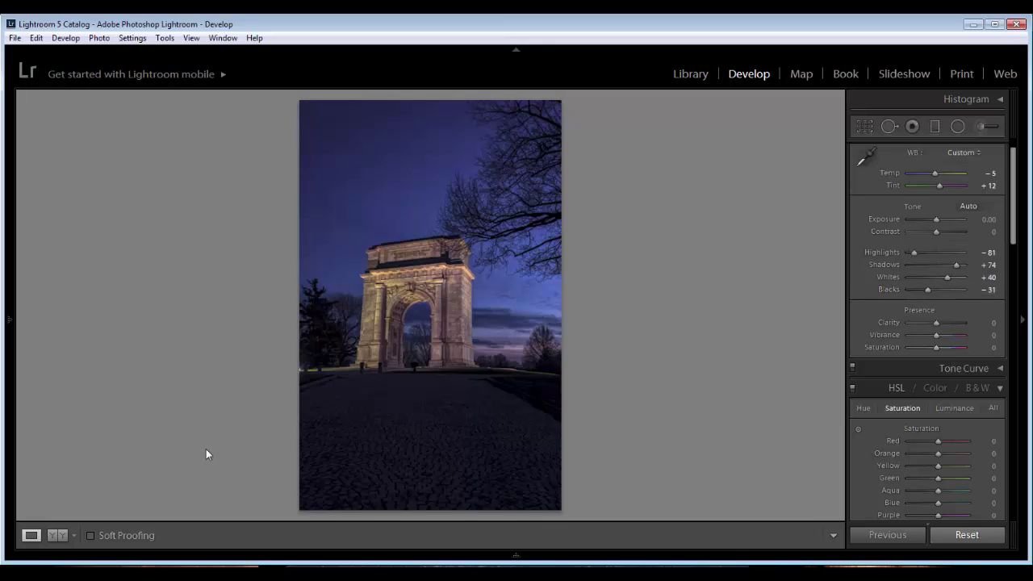
pyautogui.press(',')
pyautogui.press(',')
pyautogui.press(',')
pyautogui.press('=')
pyautogui.press('=')
# Set the photo's Vibrance to +10 and overall Saturation to +5.
pyautogui.press('.')
pyautogui.press('=')
pyautogui.press('=')
pyautogui.press('.')
pyautogui.press('=')
pyautogui.press('=')
pyautogui.press('-')
pyautogui.press('-')
pyautogui.press('-')
# Reduce the saturation of the blue tones in the HSL adjustments to -2.
pyautogui.press('.')
pyautogui.press('.')
pyautogui.press('.')
pyautogui.press('.')
pyautogui.press('.')
pyautogui.press('.')
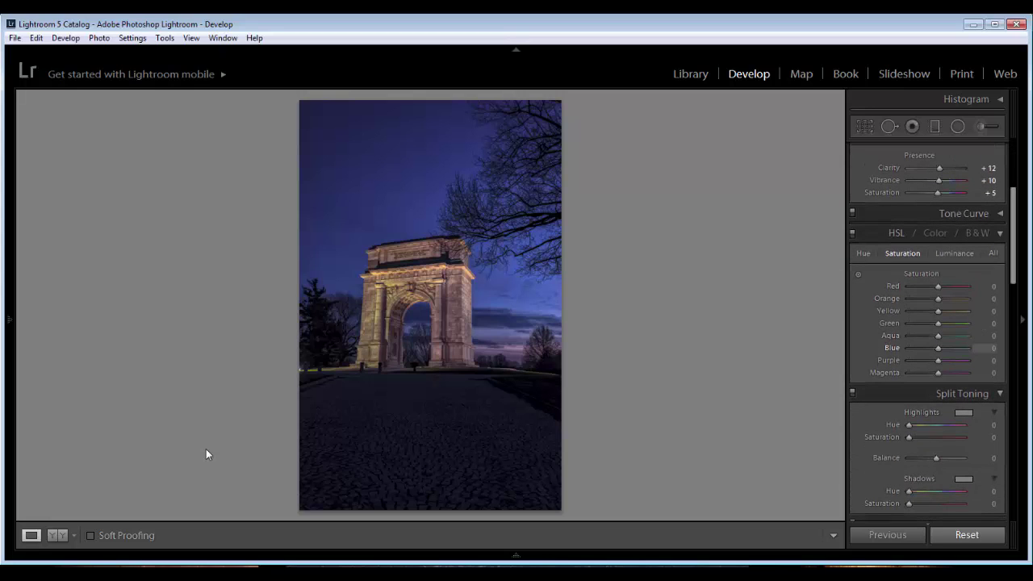
pyautogui.press('-')
pyautogui.press('-')
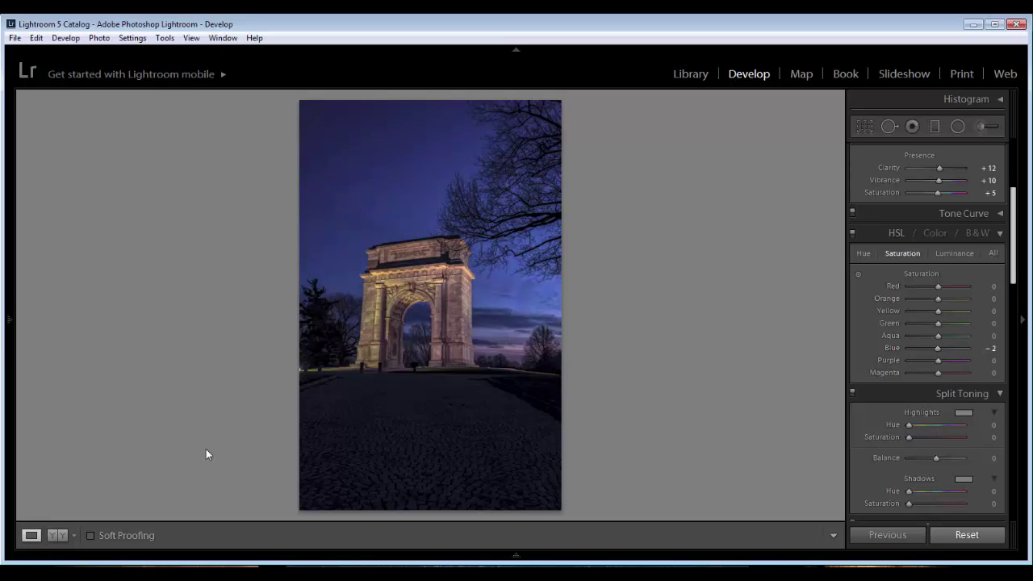
# Set the sharpening Amount to 43 while checking the arch at full magnification.
pyautogui.scroll(-3, 926, 331)
pyautogui.scroll(-4, 927, 331)
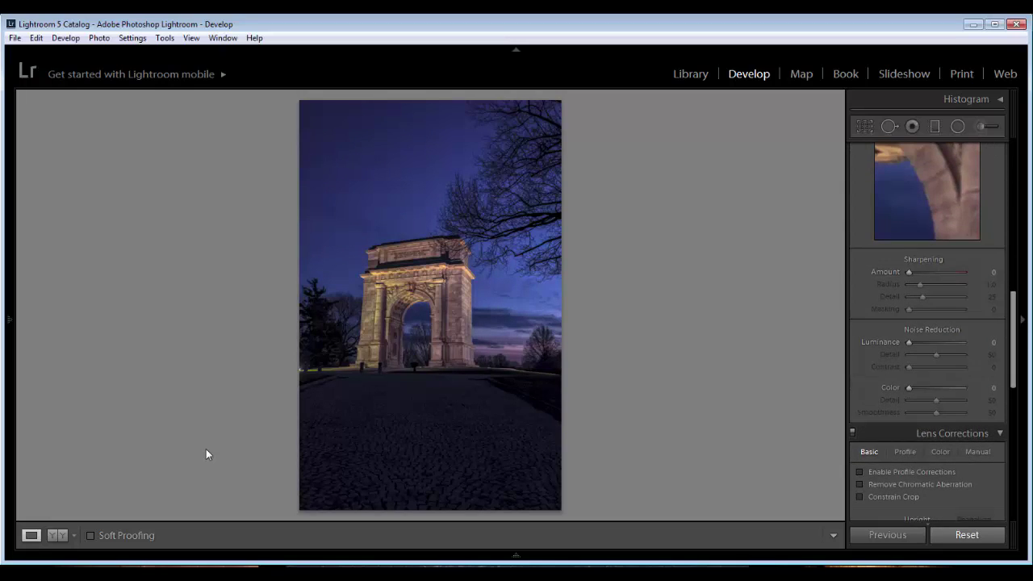
pyautogui.press('z')
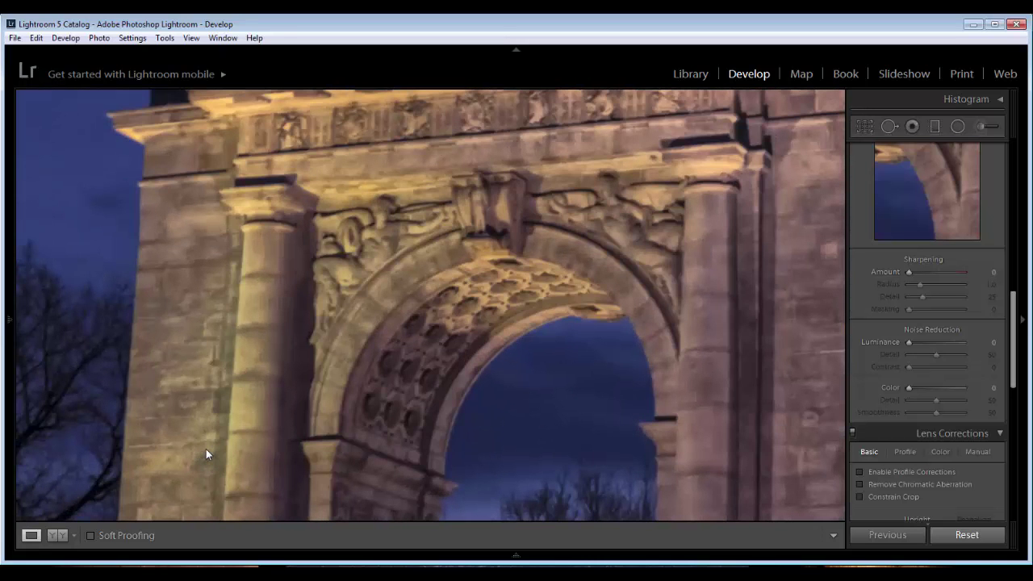
pyautogui.press('.')
pyautogui.press('=')
pyautogui.press('=')
pyautogui.press('=')
pyautogui.press('=')
pyautogui.press('=')
pyautogui.press('=')
pyautogui.press('=')
pyautogui.press('=')
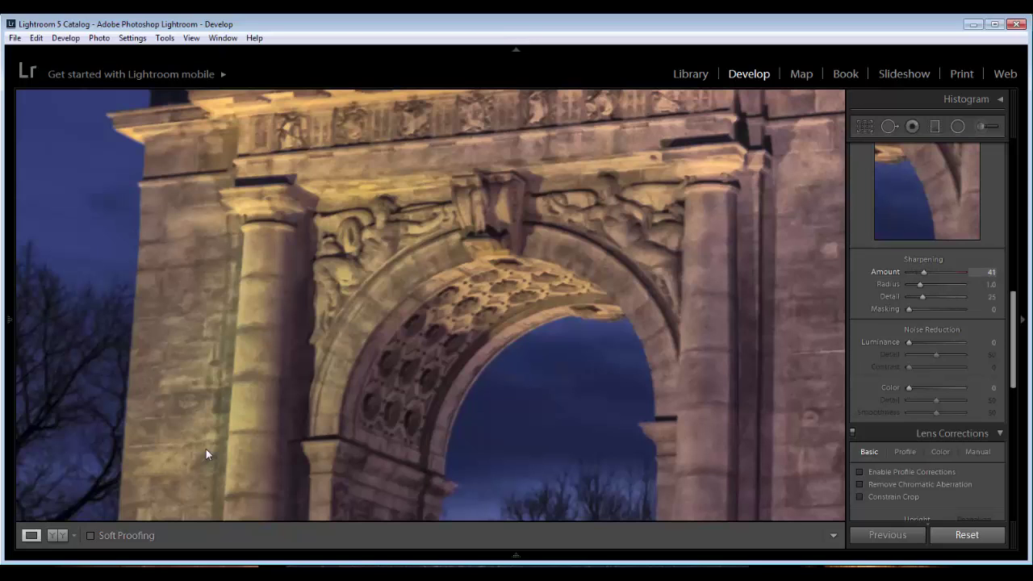
# Set the sharpening Detail to 44.
pyautogui.press('.')
pyautogui.press('.')
pyautogui.press('.')
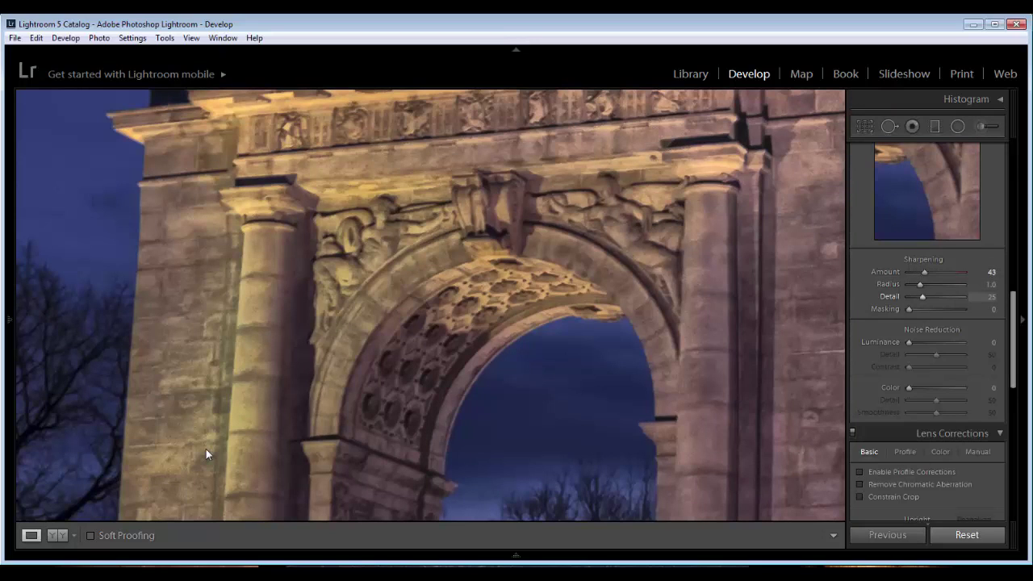
pyautogui.press(',')
pyautogui.press('=')
pyautogui.press('=')
pyautogui.press('=')
pyautogui.press('=')
# Restrict the sharpening to the edges with Masking at 93 and inspect the base of the arch up close.
pyautogui.press('.')
pyautogui.press('alt')
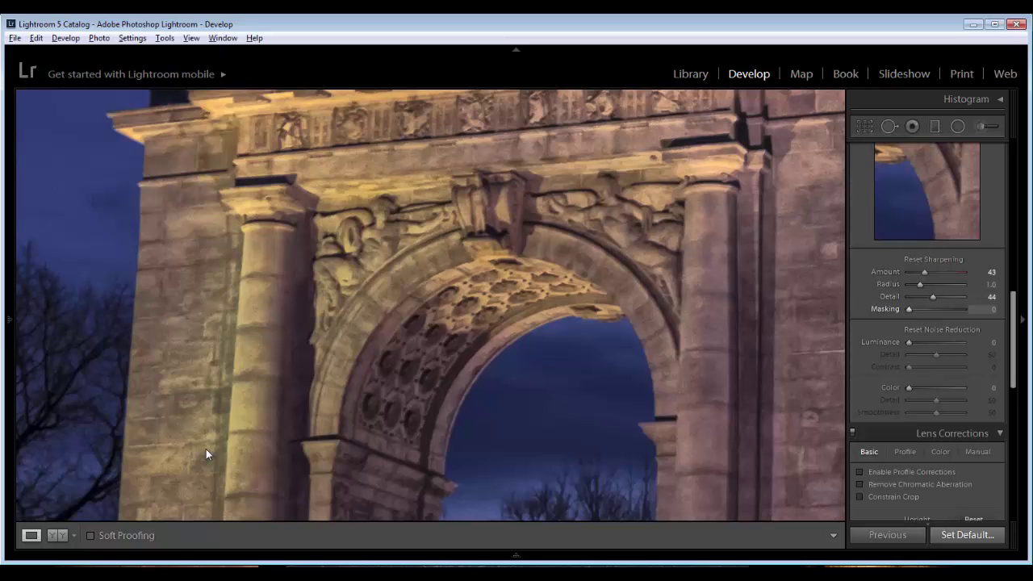
pyautogui.hotkey('alt', '=')
pyautogui.hotkey('alt', '=')
pyautogui.hotkey('alt', '=')
pyautogui.hotkey('alt', '=')
pyautogui.hotkey('alt', '=')
pyautogui.hotkey('alt', '=')
pyautogui.hotkey('alt', '=')
pyautogui.hotkey('alt', '=')
pyautogui.hotkey('alt', '=')
pyautogui.hotkey('alt', '=')
pyautogui.hotkey('alt', '=')
pyautogui.hotkey('alt', '=')
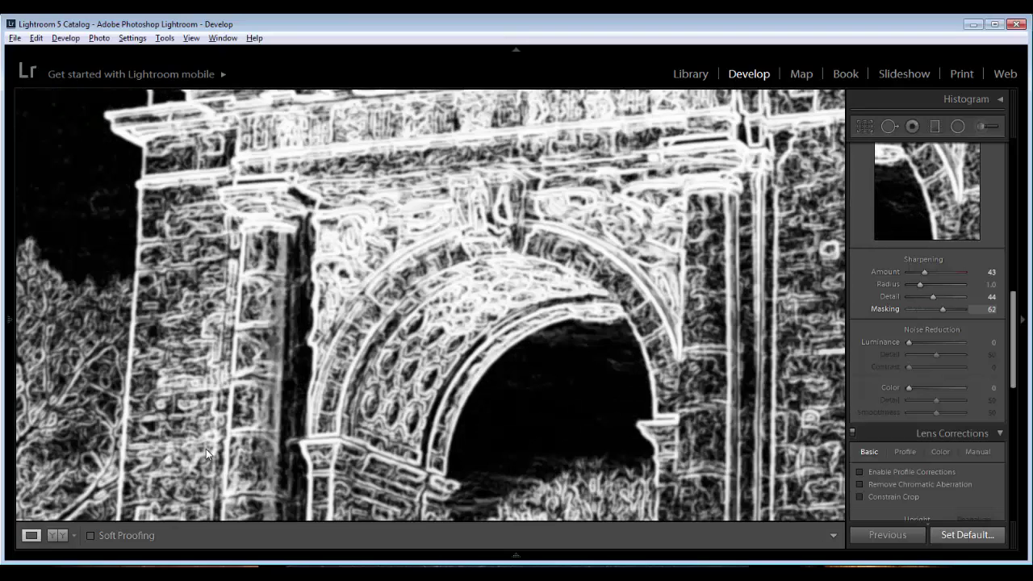
pyautogui.press('=')
pyautogui.press('=')
pyautogui.press('=')
pyautogui.press('=')
pyautogui.press('=')
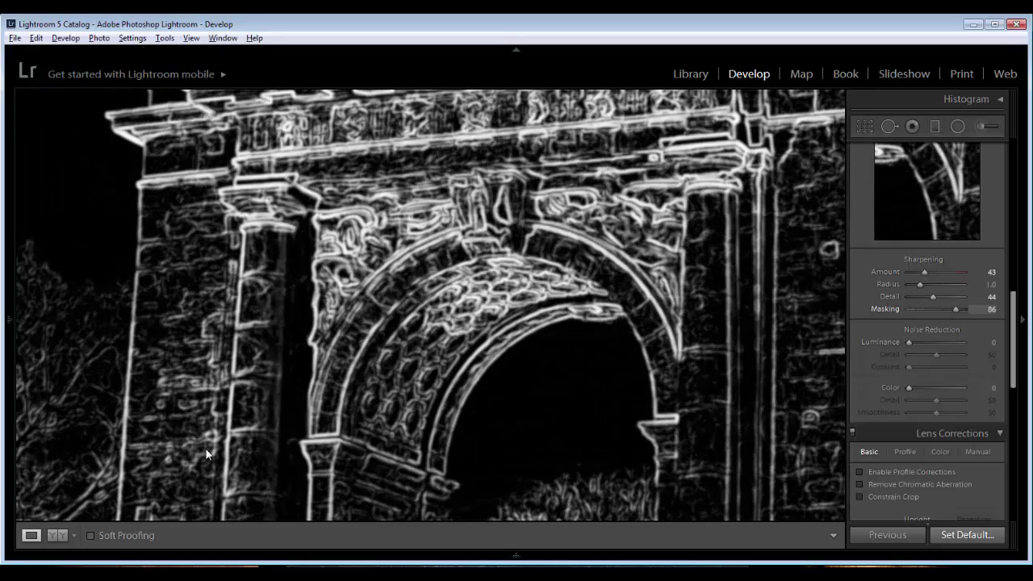
pyautogui.press('z')
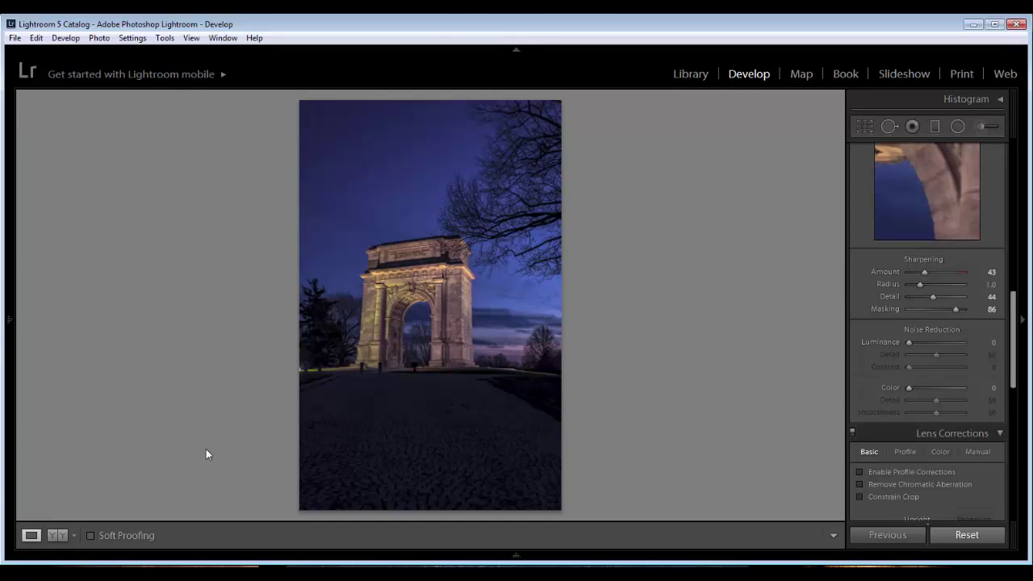
pyautogui.hotkey('alt', '=')
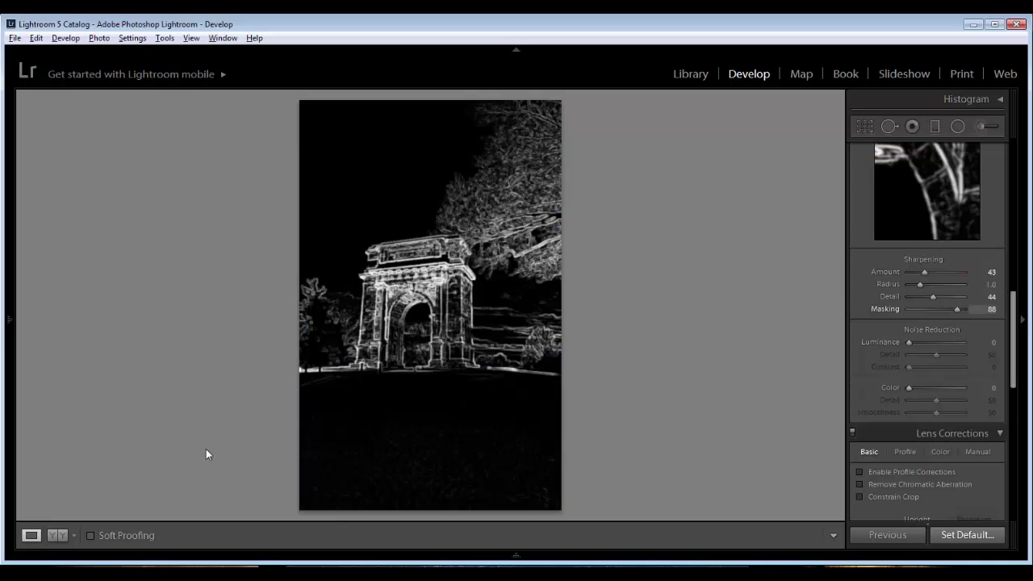
pyautogui.hotkey('alt', '=')
pyautogui.hotkey('alt', '=')
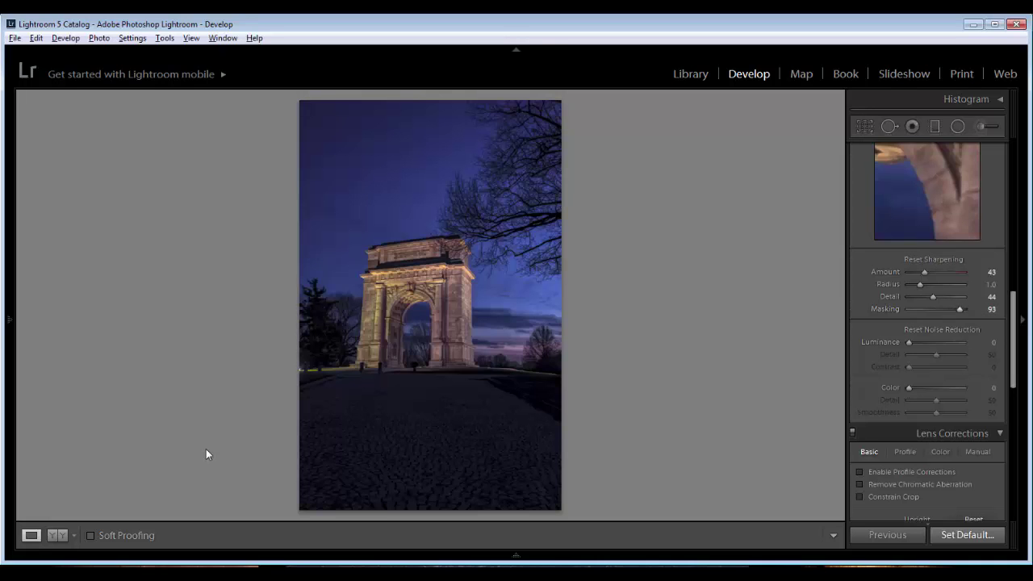
pyautogui.press('z')
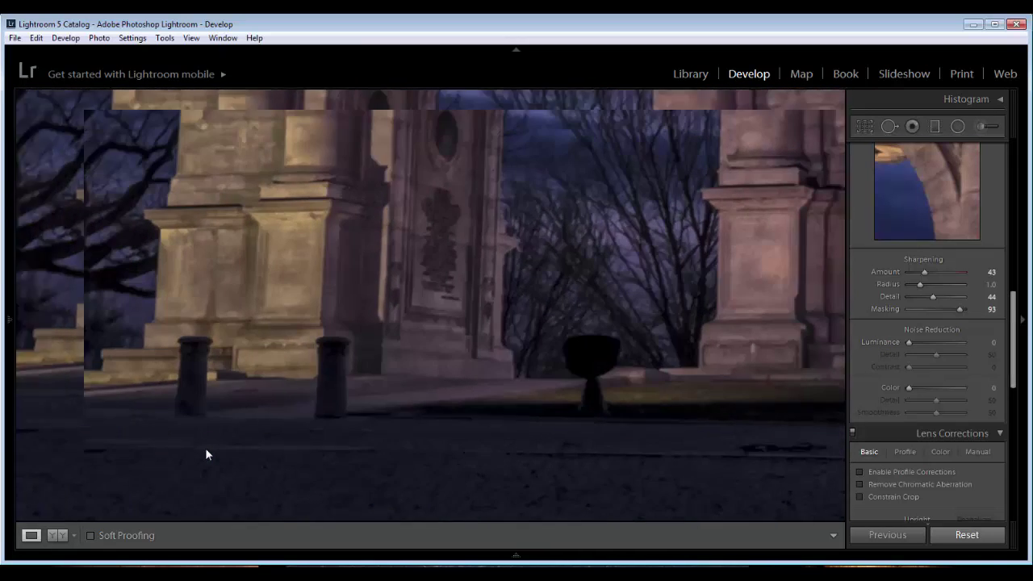
pyautogui.press('z')
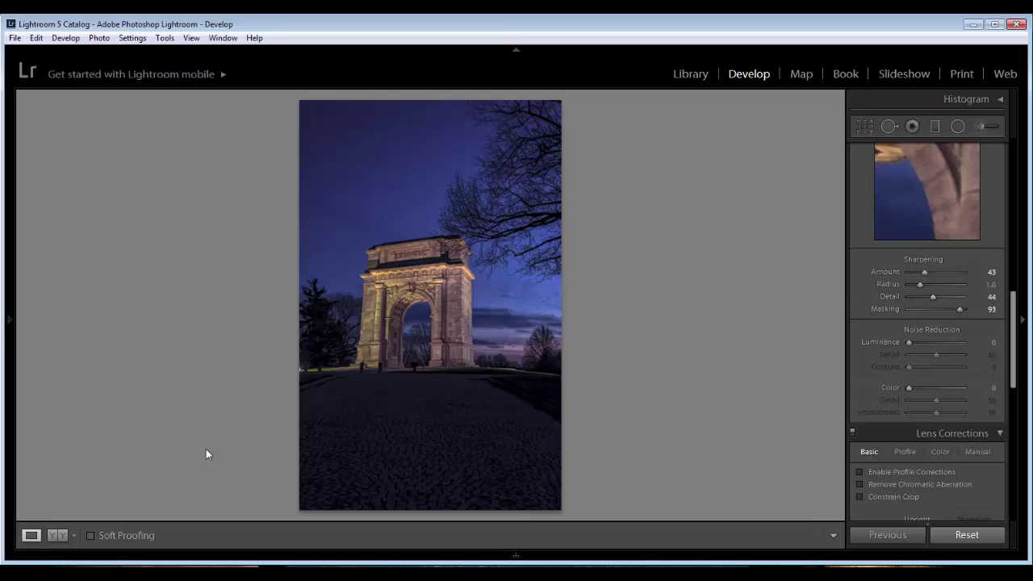
# Enable lens profile corrections and chromatic aberration removal for the photo.
pyautogui.click(859, 472)
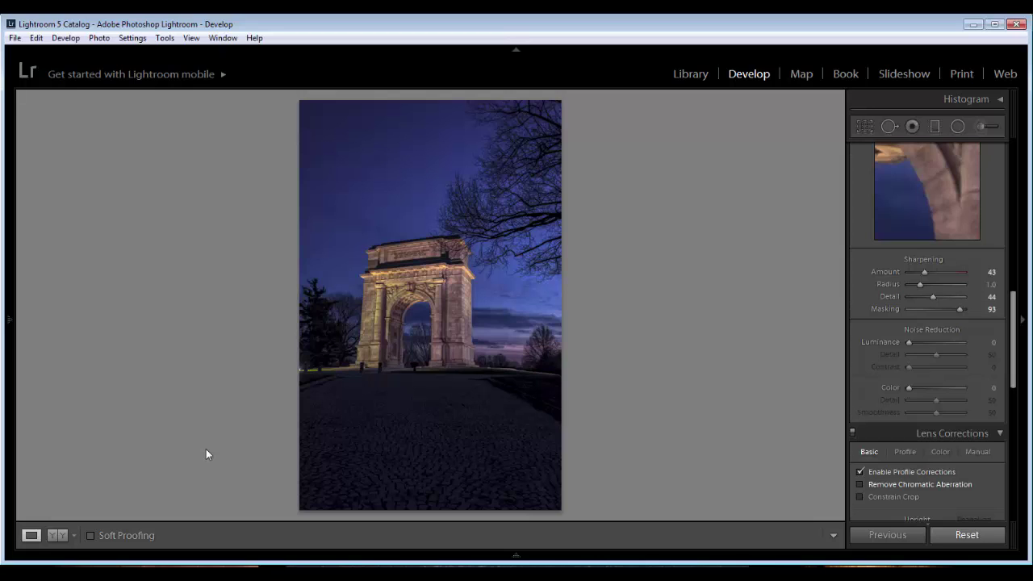
pyautogui.click(860, 484)
pyautogui.moveTo(1013, 339); pyautogui.dragTo(1013, 428)
# Brighten the right side of the arch with the Adjustment Brush at Exposure 0.41, size 4.0 and Auto Mask on, toggling the edit pins.
pyautogui.scroll(10, 928, 331)
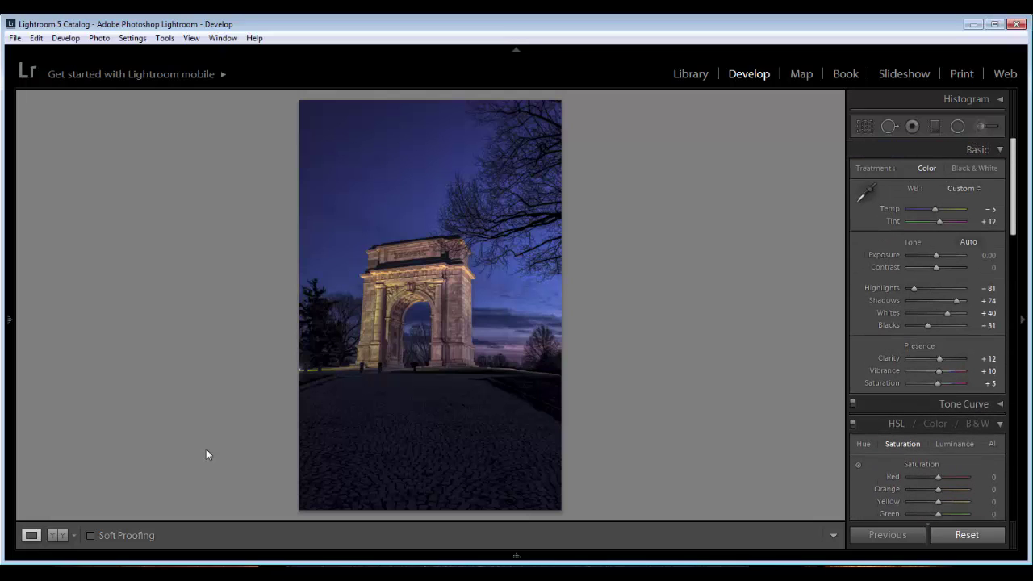
pyautogui.press('k')
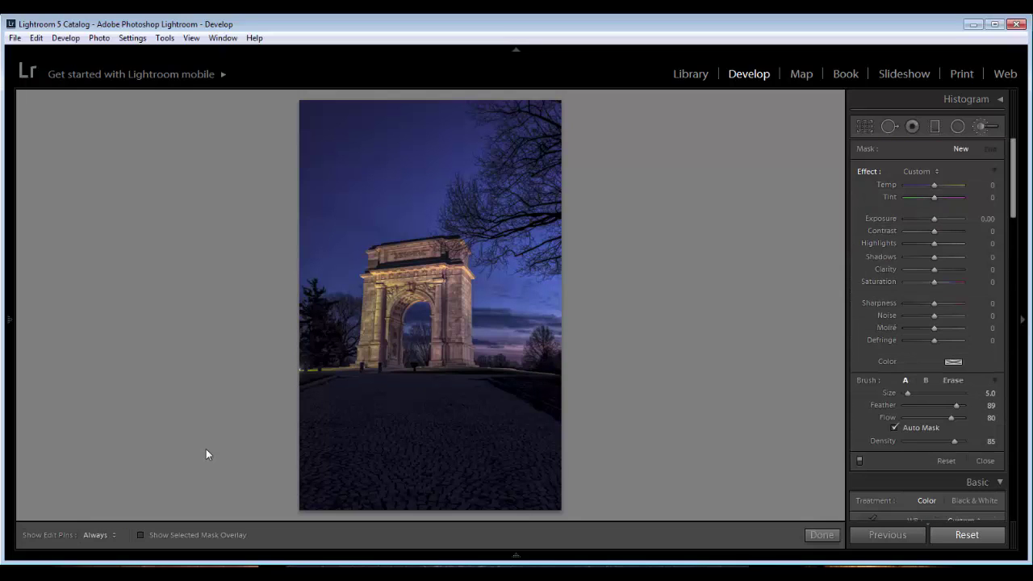
pyautogui.click(920, 171)
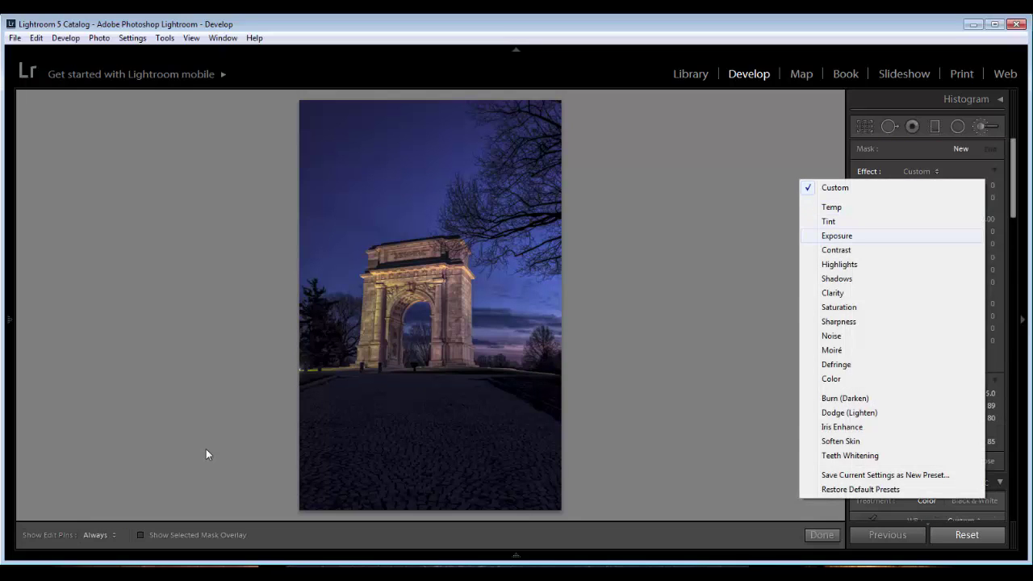
pyautogui.press('Return')
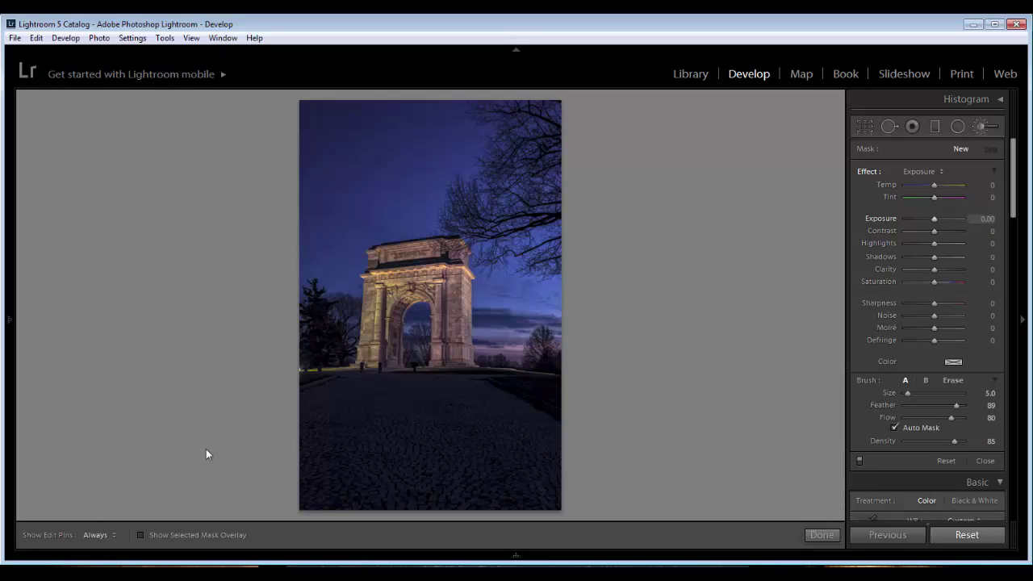
pyautogui.press('=')
pyautogui.press('h')
pyautogui.press('h')
pyautogui.press('h')
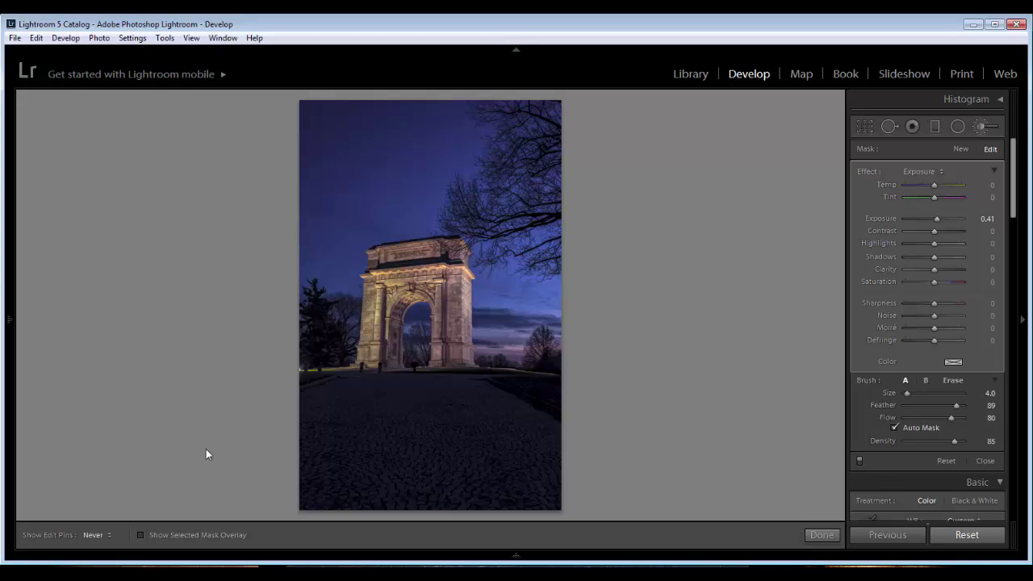
pyautogui.press('h')
pyautogui.press('h')
pyautogui.press('h')
# Start a new Adjustment Brush mask with Auto Mask off and Exposure 0.78.
pyautogui.click(961, 149)
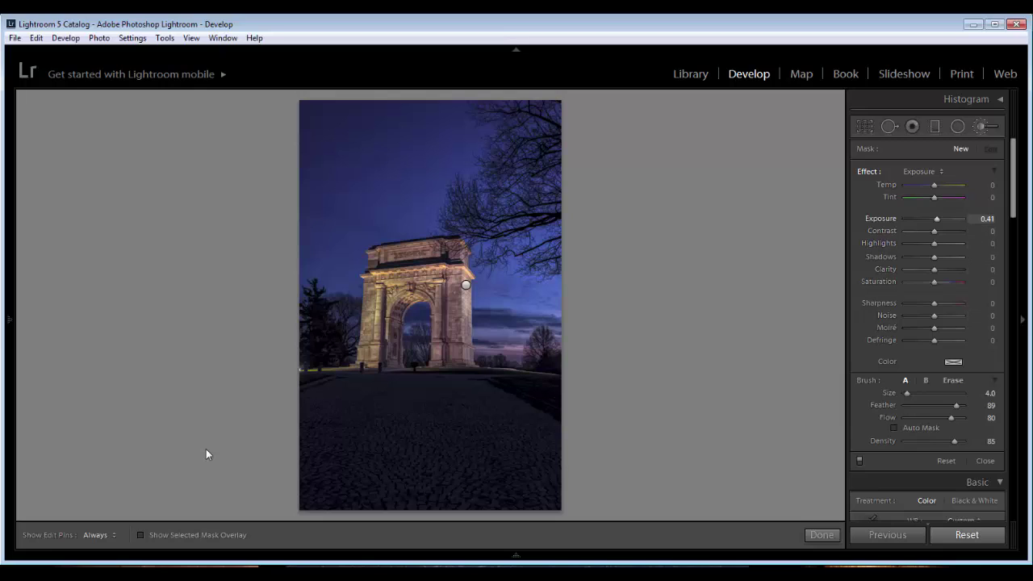
pyautogui.press('=')
pyautogui.press('=')
pyautogui.press('=')
pyautogui.hotkey('alt', 'Down')
pyautogui.hotkey('ctrl', 'z')
pyautogui.hotkey('ctrl', 'z')
# Warm the new brush effect with Temp 40 and Tint 24.
pyautogui.press(',')
pyautogui.press(',')
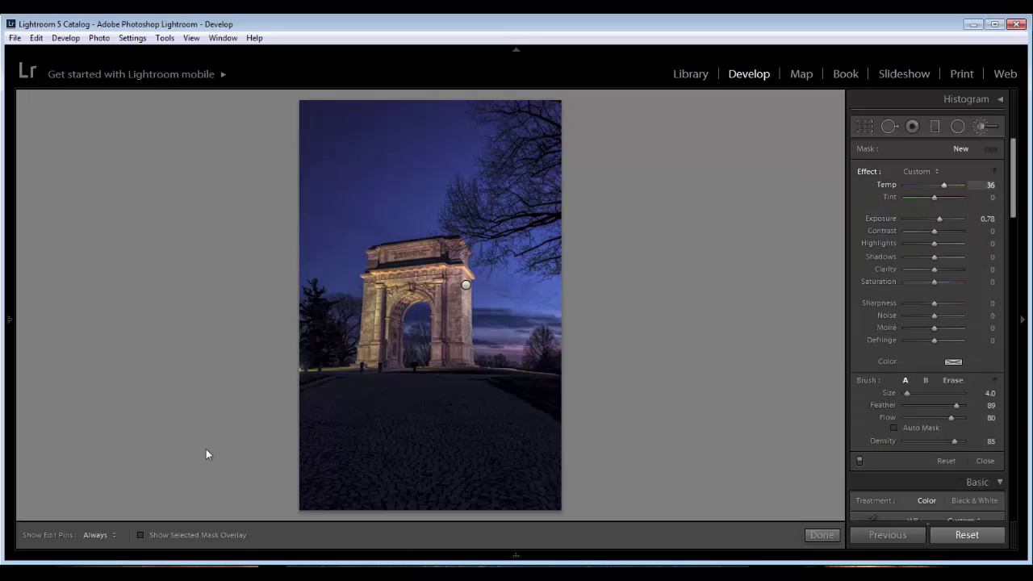
pyautogui.press('.')
pyautogui.press('=')
pyautogui.press('=')
pyautogui.press('=')
pyautogui.press('Up')
pyautogui.press('Up')
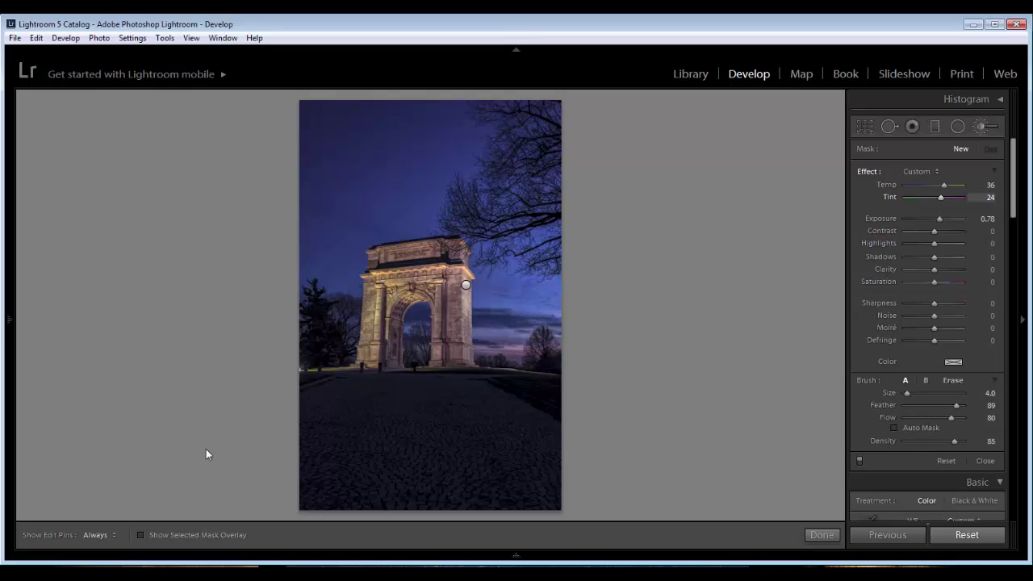
pyautogui.hotkey('shift', 'Tab')
pyautogui.press('Up')
pyautogui.press('Up')
# Enlarge the brush to size 8.0 and paint over the dark cobblestone foreground, hiding the edit pins.
pyautogui.press(']')
pyautogui.press(']')
pyautogui.press(']')
pyautogui.moveTo(314, 502); pyautogui.dragTo(532, 498)
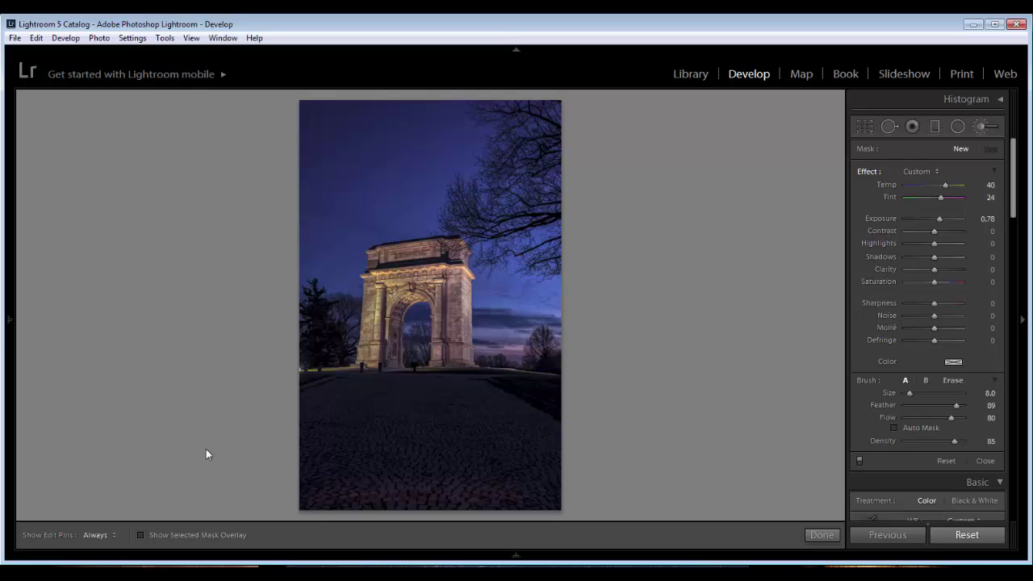
pyautogui.press('h')
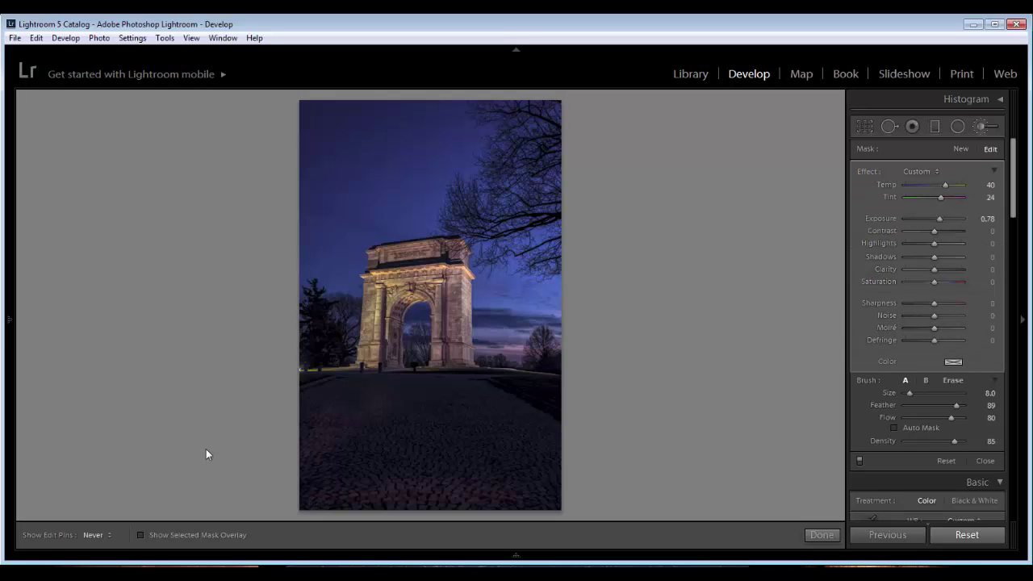
pyautogui.press('h')
pyautogui.press('h')
pyautogui.press('h')
pyautogui.press('h')
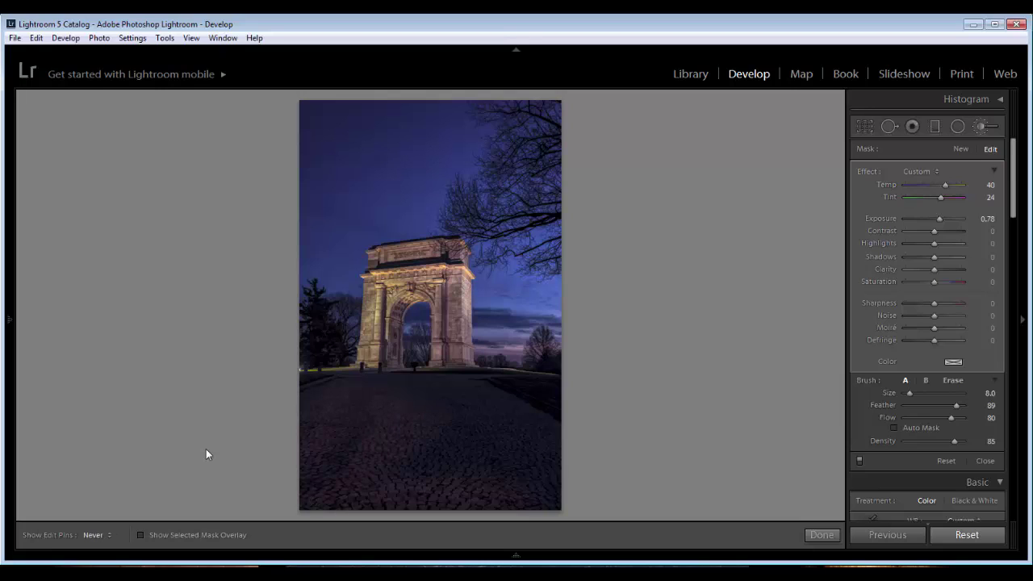
pyautogui.press('h')
pyautogui.press('h')
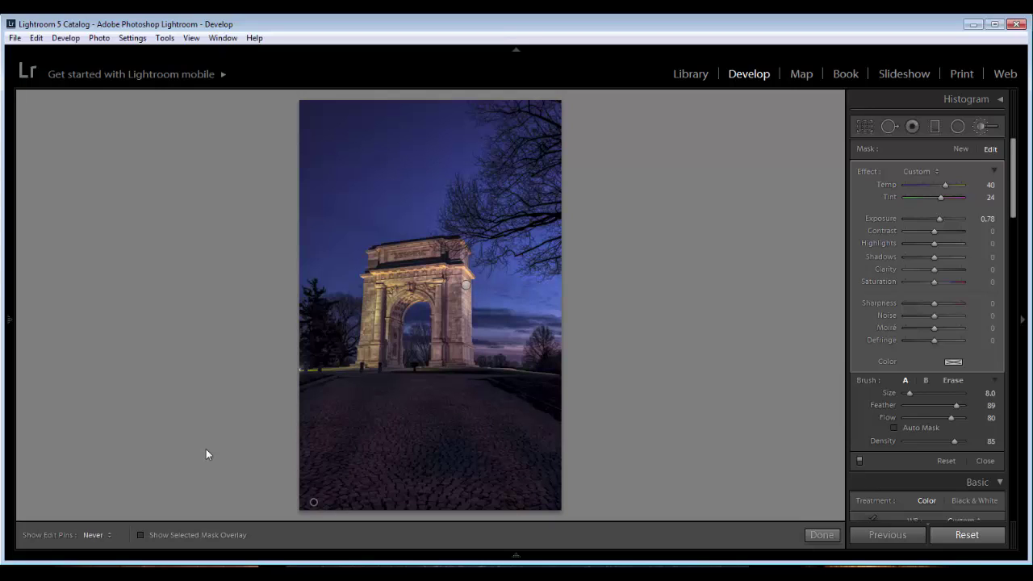
# Finish painting the brush effect over the uneven patches of the cobblestone foreground, toggling the edit pins.
pyautogui.press('h')
pyautogui.press('h')
pyautogui.press('h')
pyautogui.press('h')
pyautogui.press('h')
pyautogui.press('h')
pyautogui.press('h')
pyautogui.press('h')
pyautogui.press('h')
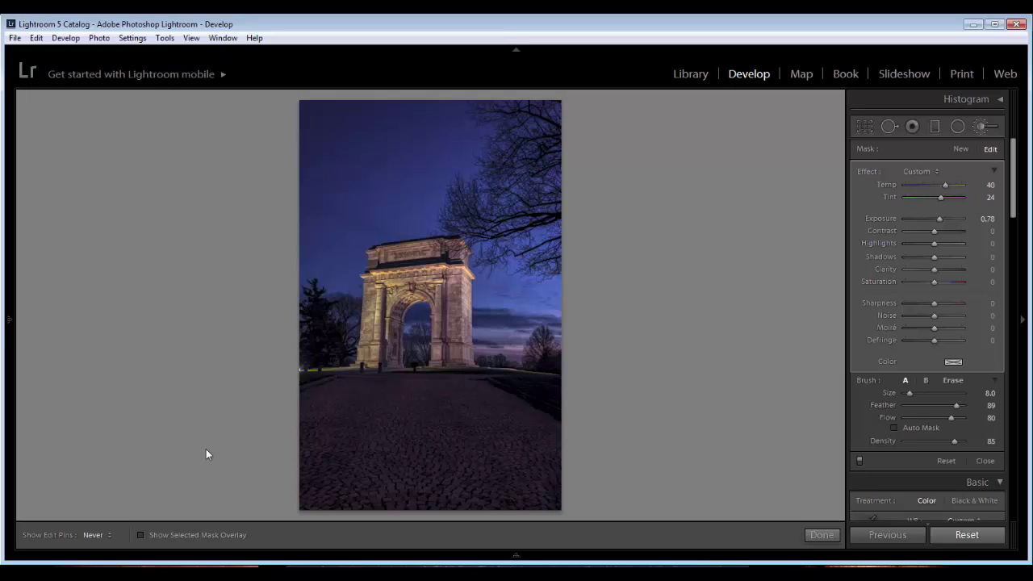
# Show the edit pins and raise the cobblestone mask's Exposure to 1.42.
pyautogui.press('h')
pyautogui.press('=')
pyautogui.press('=')
pyautogui.press('=')
pyautogui.press('=')
pyautogui.press('=')
pyautogui.press('=')
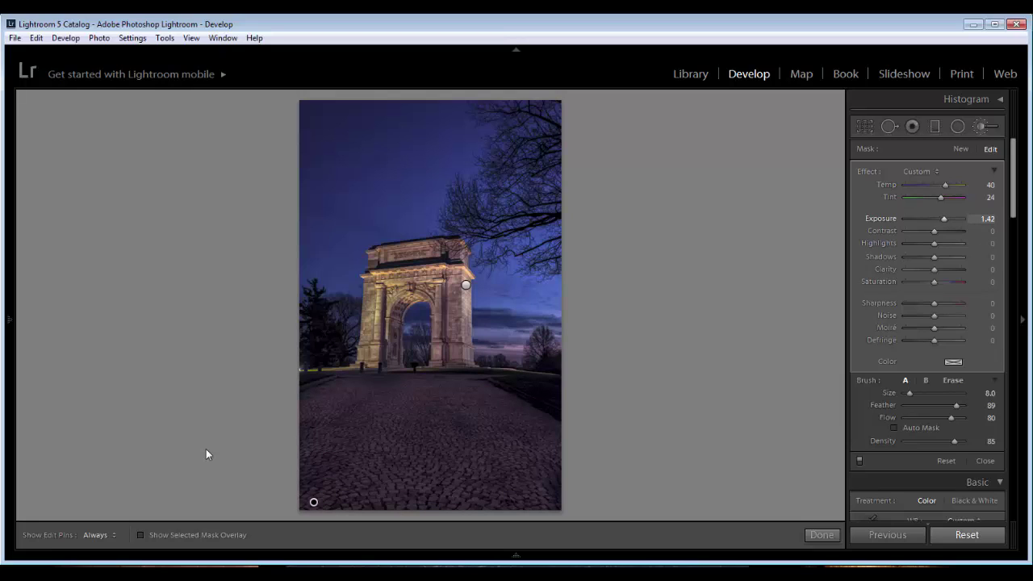
# Cool the cobblestone mask by trying Temp -20 and settling on Temp -13.
pyautogui.hotkey('shift', 'Tab')
pyautogui.hotkey('shift', 'Tab')
pyautogui.write('-20')
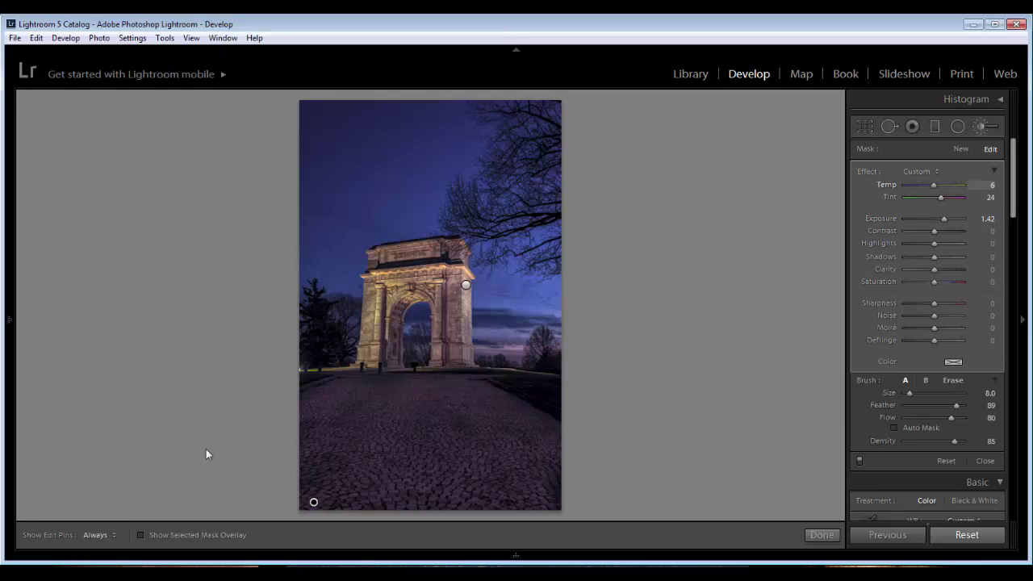
pyautogui.press('Return')
pyautogui.press('Up')
pyautogui.press('Up')
pyautogui.press('Up')
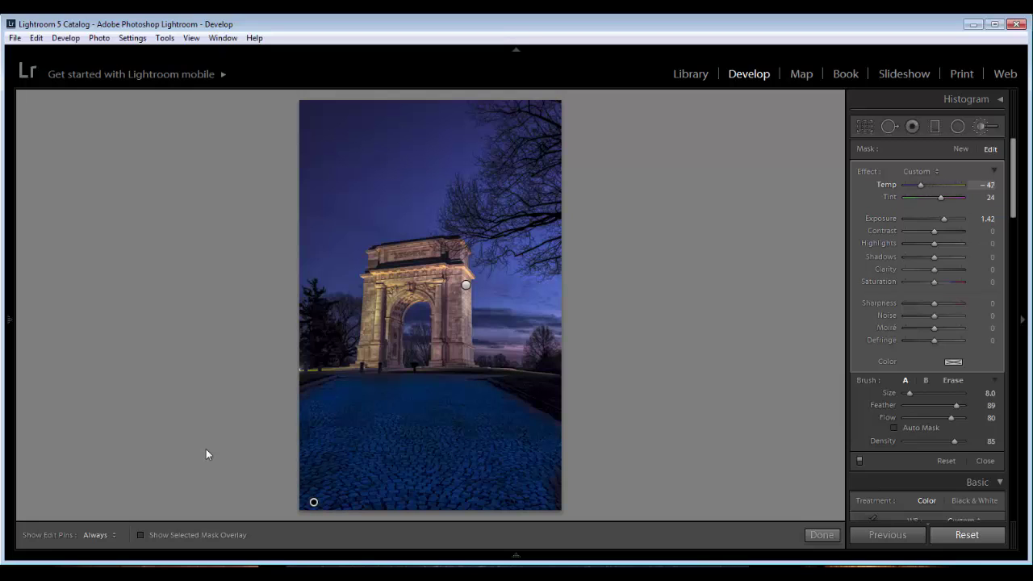
pyautogui.press('Down')
pyautogui.press('Down')
pyautogui.press('Down')
pyautogui.press('Down')
pyautogui.press('Down')
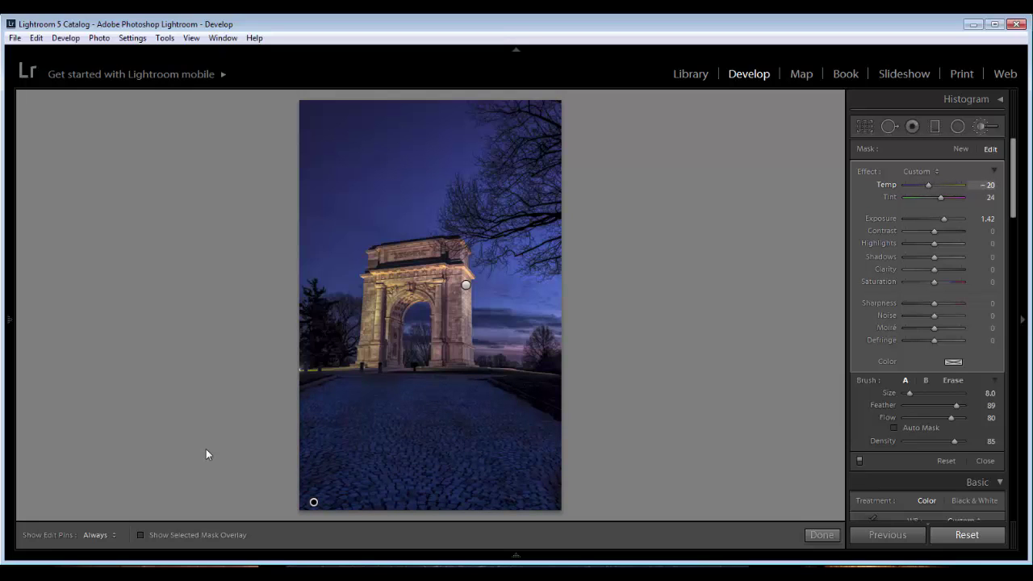
pyautogui.hotkey('shift', 'Up')
# Set the cobblestone mask's Tint to 31 and its Exposure to 1.52.
pyautogui.press('.')
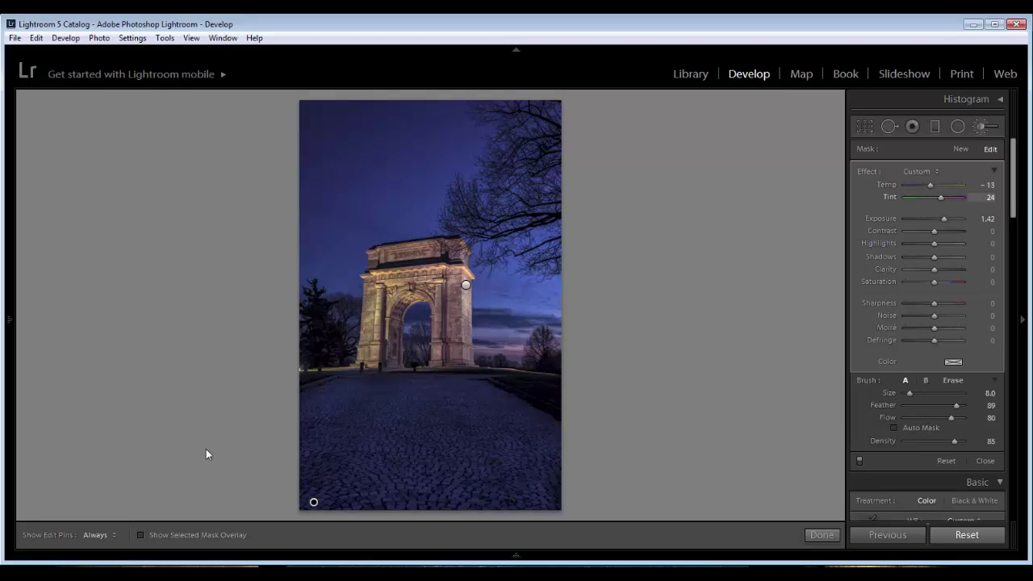
pyautogui.press('Up')
pyautogui.press('Up')
pyautogui.press('Up')
pyautogui.press('Up')
pyautogui.press('Up')
pyautogui.press('Up')
pyautogui.press('Up')
pyautogui.press('.')
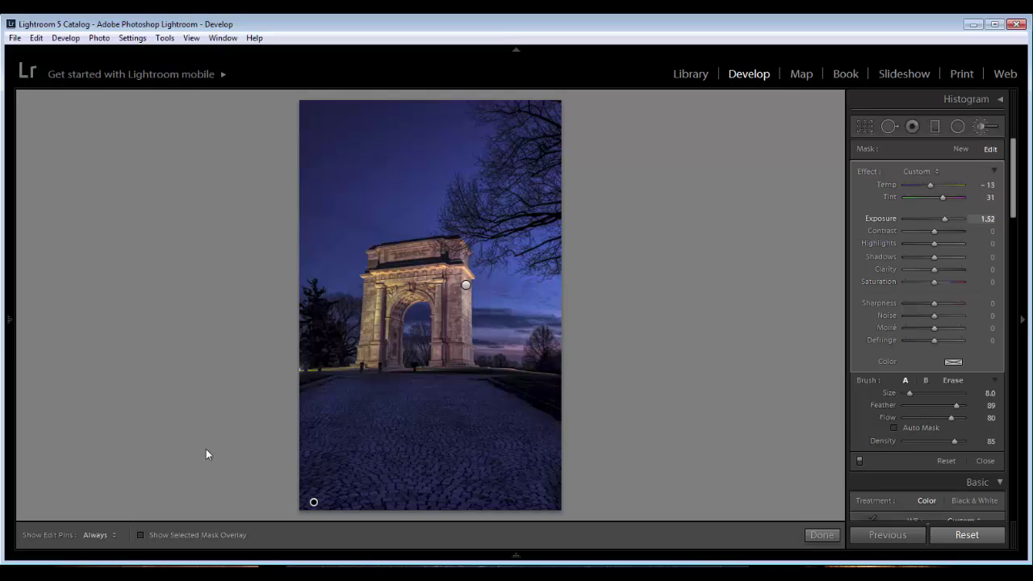
# Close the cobblestone mask and start a new brush mask with reset effect values, Exposure -0.78 and size 9.0.
pyautogui.press(',')
pyautogui.press(',')
pyautogui.press('Return')
pyautogui.press(';')
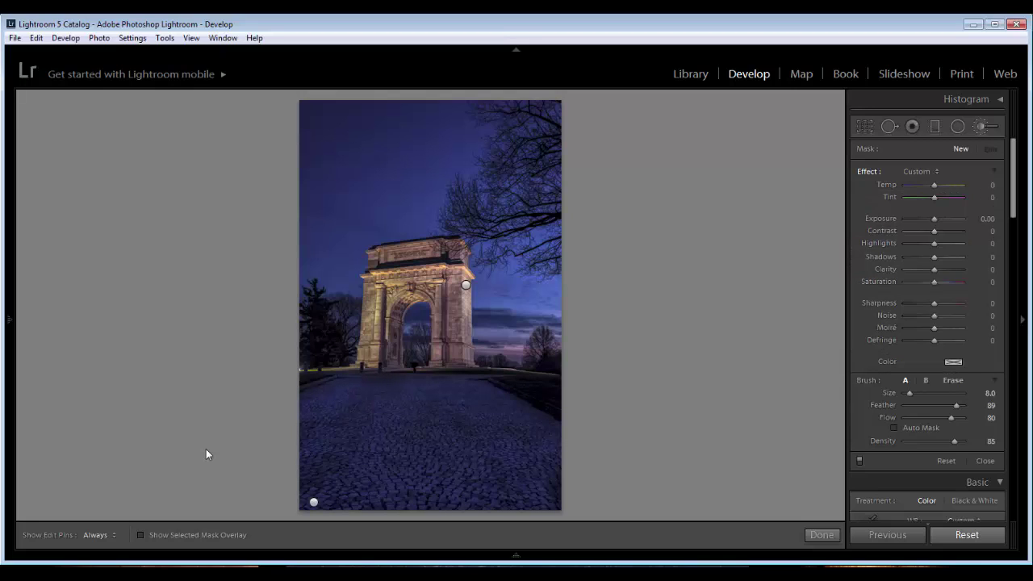
pyautogui.press('-')
pyautogui.press('-')
pyautogui.press('-')
pyautogui.press('-')
pyautogui.press('-')
pyautogui.press('-')
pyautogui.press('-')
pyautogui.press('-')
# Paint the darkening effect along the outer edges of the cobblestone foreground, toggling the edit pins.
pyautogui.press('h')
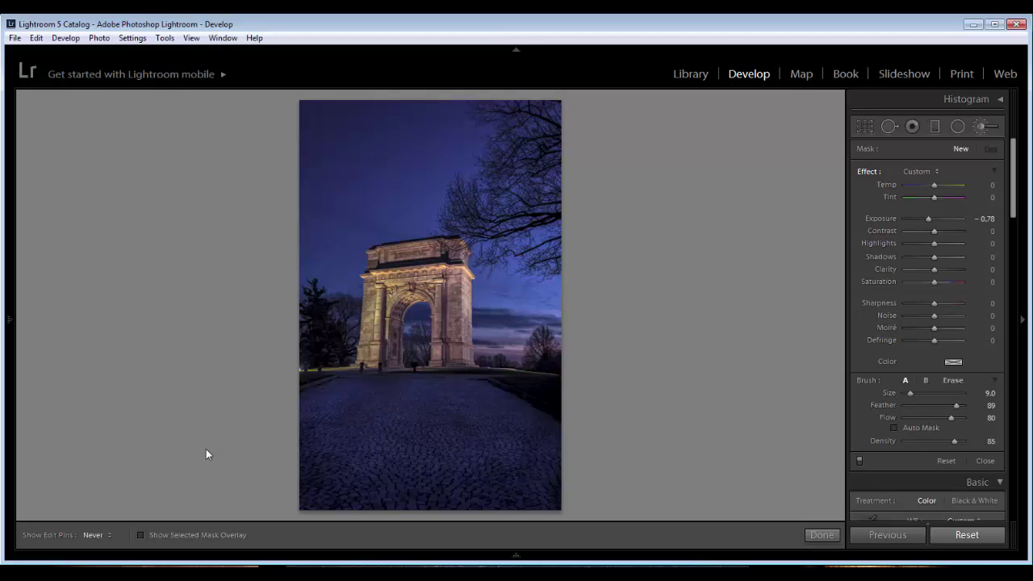
pyautogui.press('h')
pyautogui.press('h')
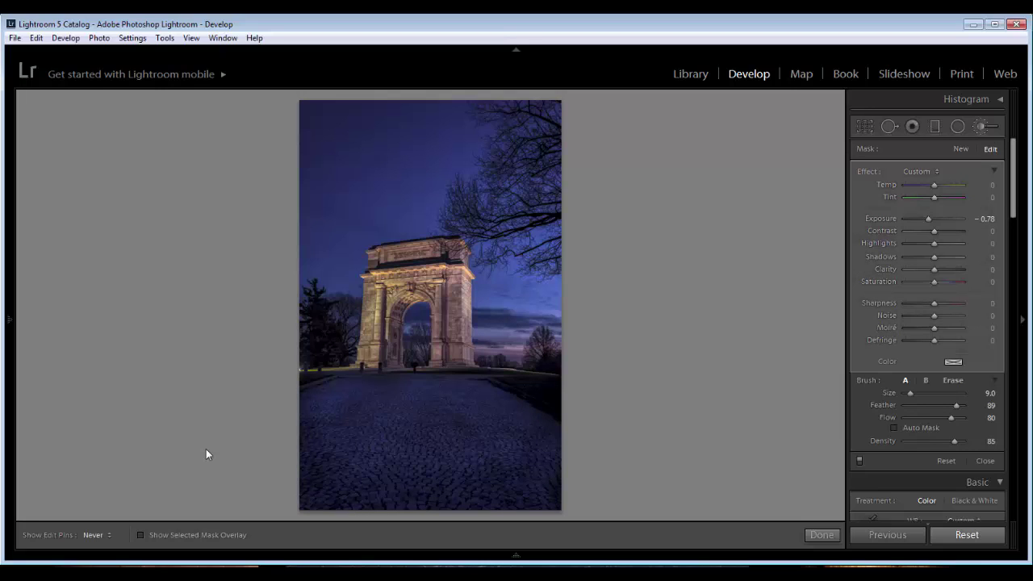
pyautogui.press('h')
pyautogui.press('h')
pyautogui.press('h')
pyautogui.press('h')
pyautogui.press('h')
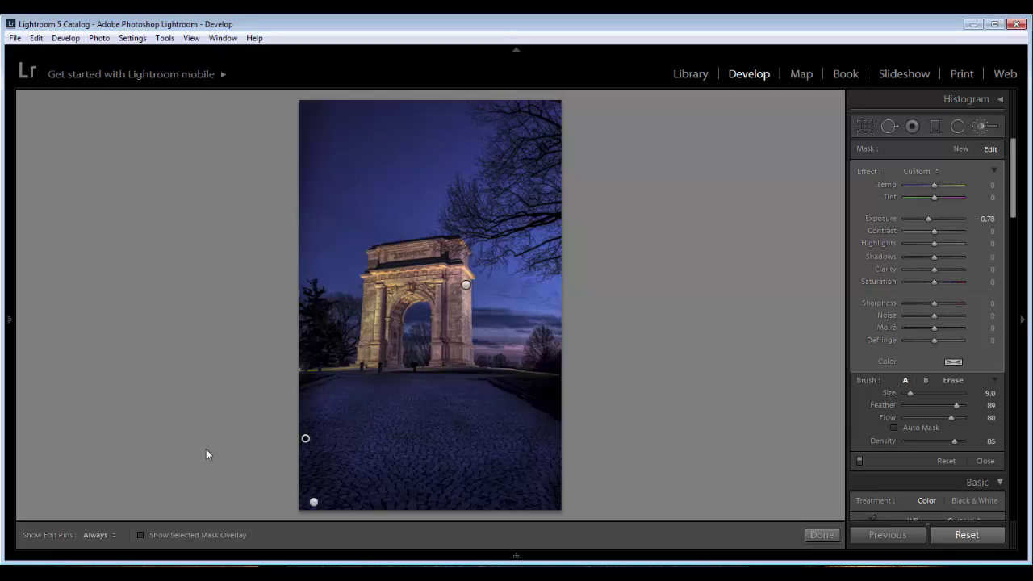
# Close the edge mask and start a new one with reset effect values, Exposure -0.41 and a smaller brush.
pyautogui.press('[')
pyautogui.press('[')
pyautogui.press('Return')
pyautogui.press(';')
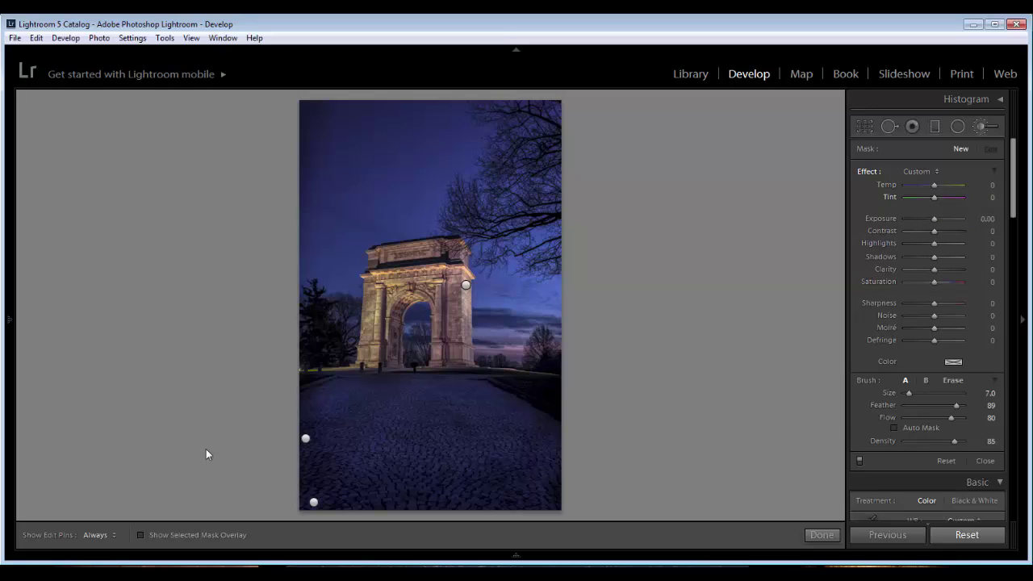
pyautogui.press('-')
pyautogui.press('-')
pyautogui.press('-')
pyautogui.press('-')
# Paint the darkening effect around the base of the arch's right pillar with brush size 6.0, then close the mask.
pyautogui.press('h')
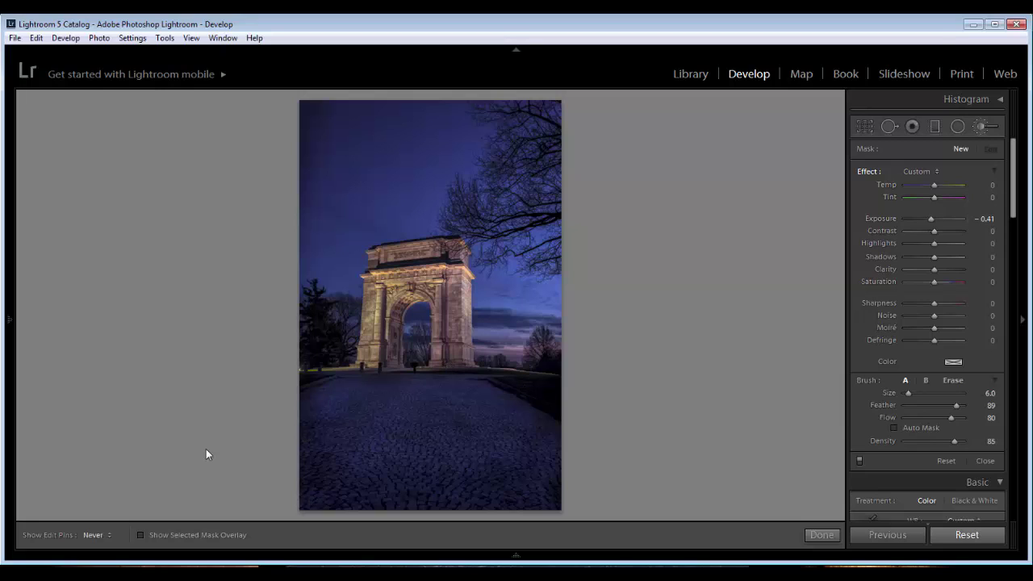
pyautogui.press('h')
pyautogui.press('h')
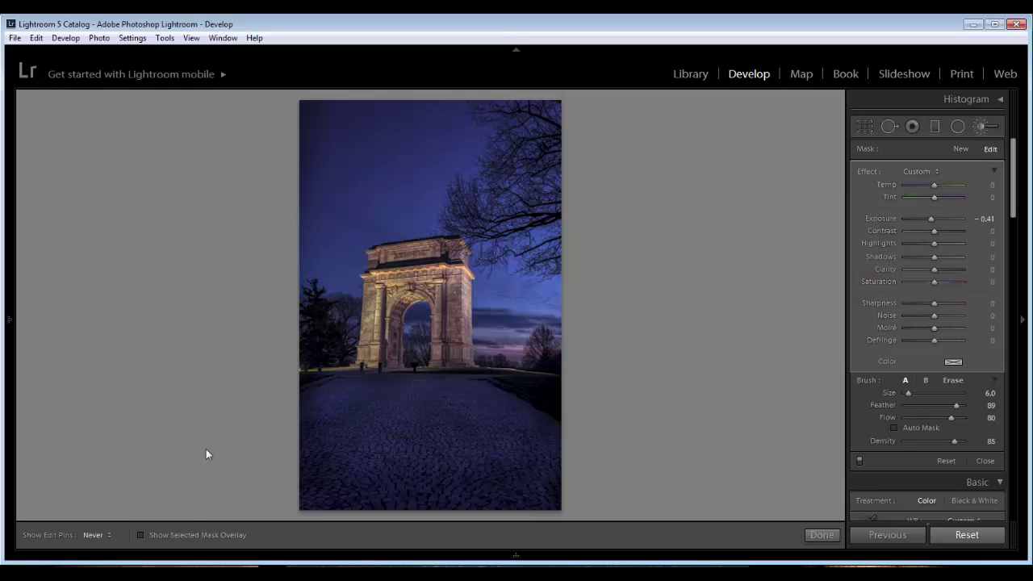
pyautogui.press('h')
pyautogui.press('Escape')
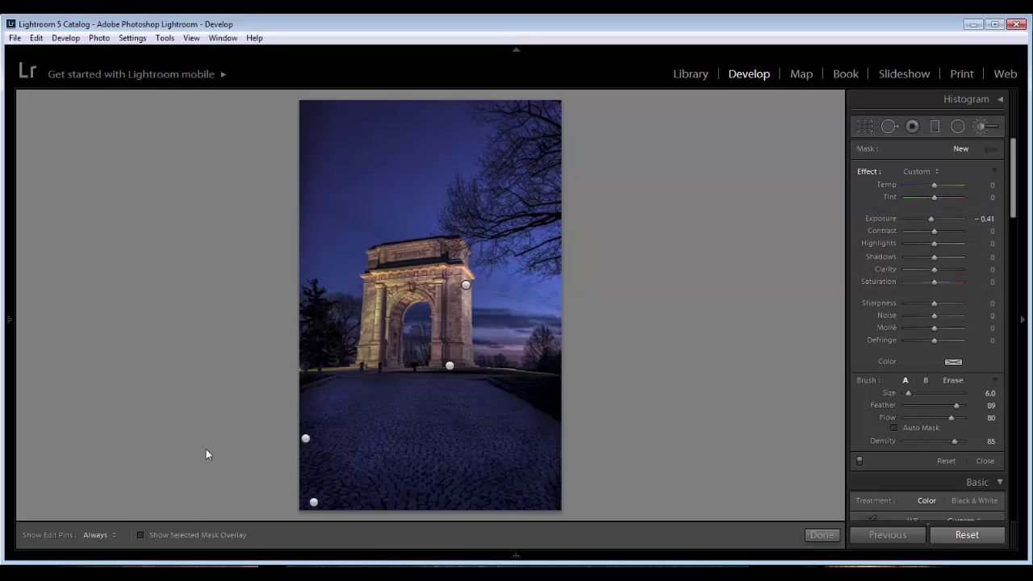
# Warm the next brush mask with Temp 33 and Tint 29.
pyautogui.press('=')
pyautogui.press('=')
pyautogui.press('=')
pyautogui.press('=')
pyautogui.press('=')
pyautogui.press('=')
pyautogui.press('.')
pyautogui.press('=')
pyautogui.press('Up')
pyautogui.press('Up')
pyautogui.press('Up')
pyautogui.press('Up')
pyautogui.press('Up')
pyautogui.press('Up')
pyautogui.press('Up')
pyautogui.press('Up')
pyautogui.press('Up')
pyautogui.press('Up')
pyautogui.press('Up')
pyautogui.press('Up')
pyautogui.press('Up')
pyautogui.press('Up')
pyautogui.press('Up')
pyautogui.press('Up')
pyautogui.press('Up')
pyautogui.press('Up')
pyautogui.press('Up')
pyautogui.press('Up')
pyautogui.press('.')
pyautogui.press('.')
# Turn on Auto Mask, reduce the brush to size 4.0 and paint the inside of the arch opening, toggling the edit pins.
pyautogui.press('a')
pyautogui.press('[')
pyautogui.press('[')
pyautogui.press('h')
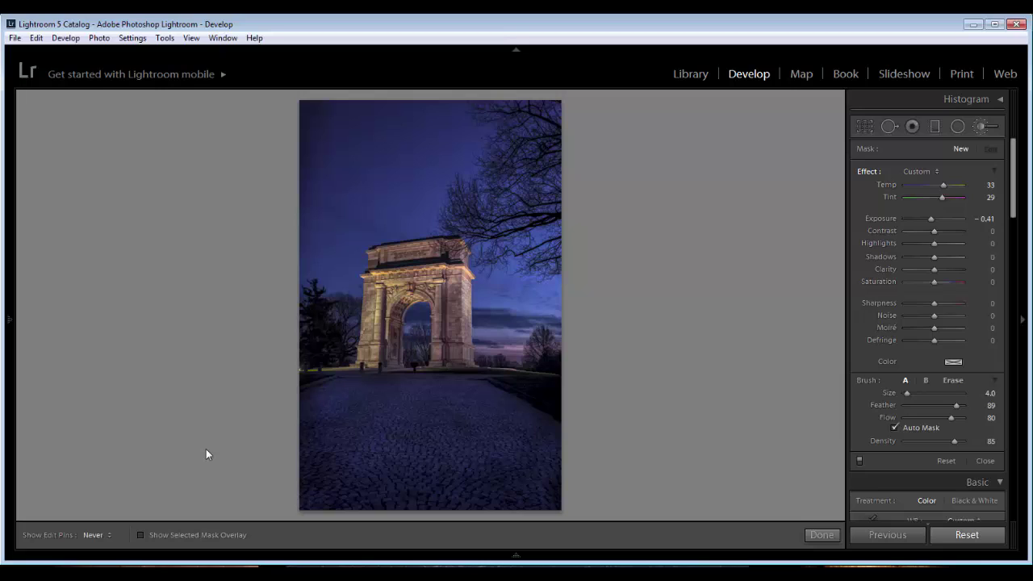
pyautogui.press('h')
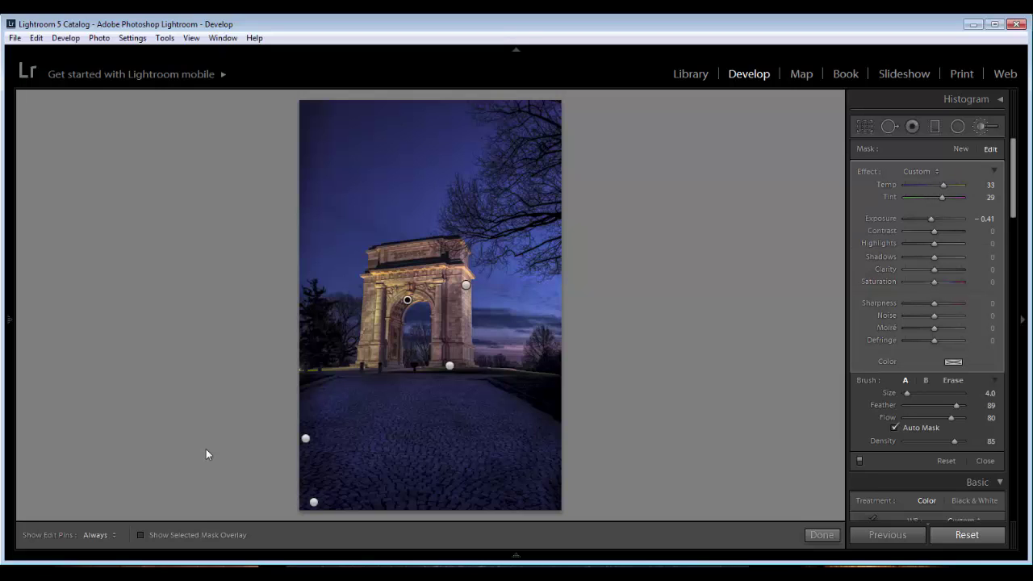
pyautogui.press('h')
pyautogui.press('h')
pyautogui.press('h')
pyautogui.press('h')
pyautogui.press('h')
pyautogui.press('h')
pyautogui.press('h')
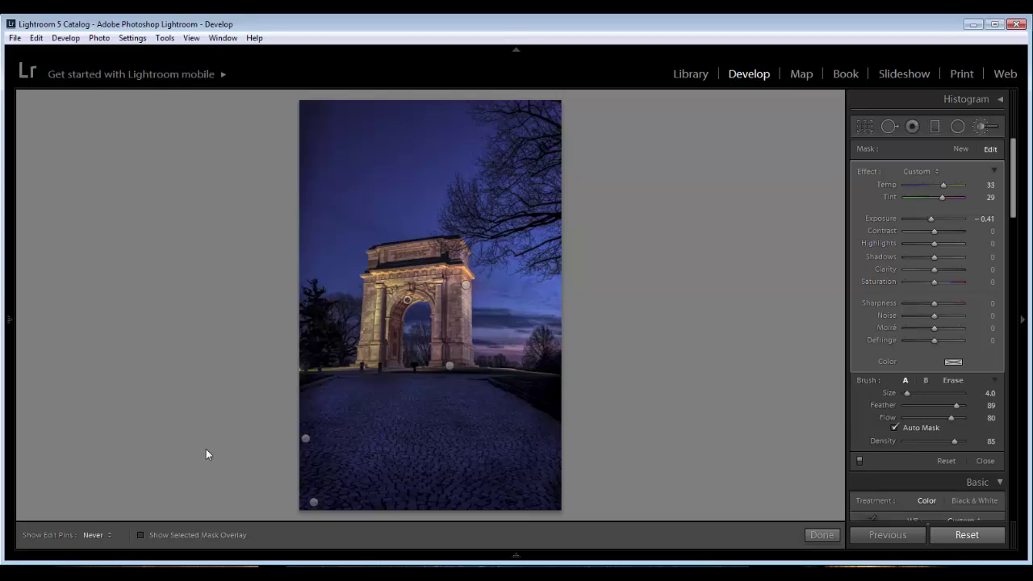
pyautogui.press('h')
pyautogui.press('h')
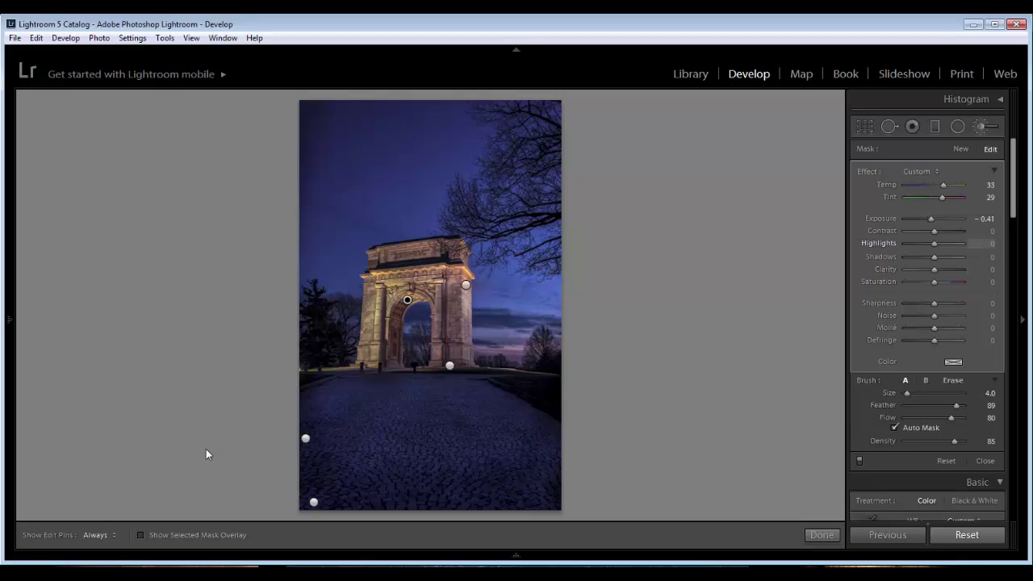
# Raise the arch-opening mask's Exposure to 0.60.
pyautogui.press('=')
pyautogui.press('=')
pyautogui.press('=')
pyautogui.press('=')
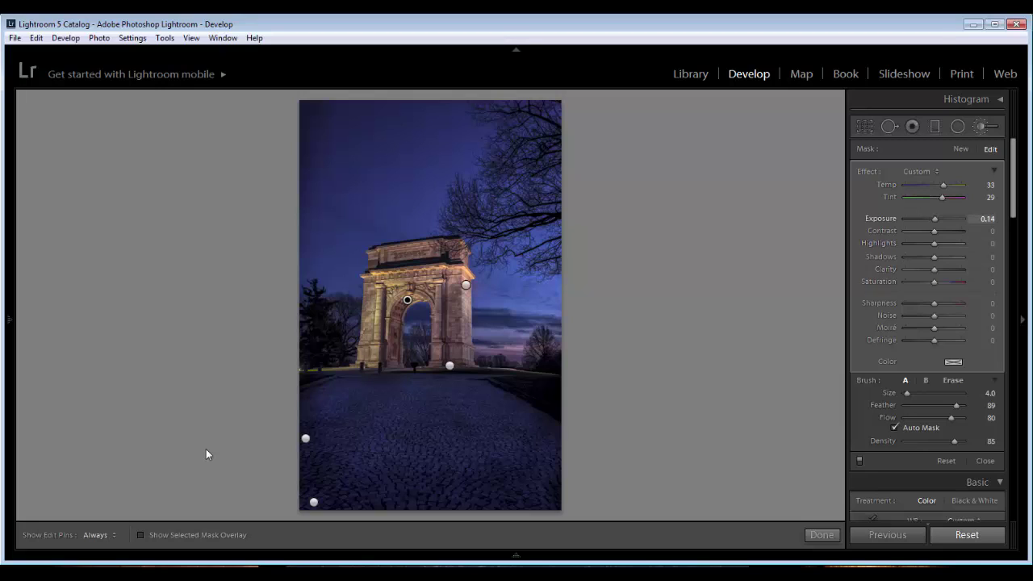
pyautogui.press('Up')
pyautogui.press('Up')
pyautogui.press('Up')
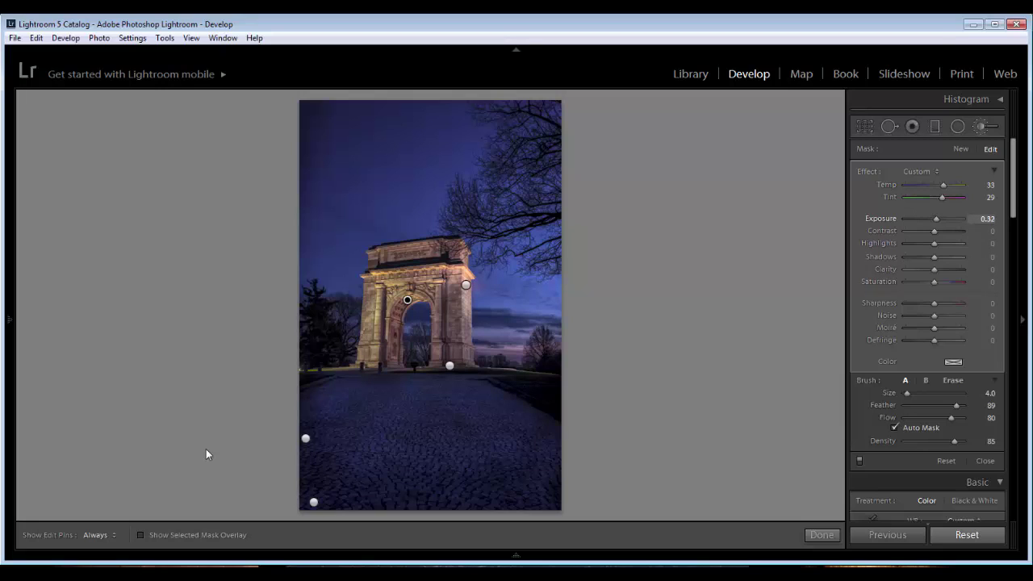
pyautogui.press('Up')
pyautogui.press('Up')
pyautogui.press('Up')
pyautogui.press('Up')
# Warm the arch-opening mask further with Temp 59 and Tint 52.
pyautogui.press(',')
pyautogui.press(',')
pyautogui.press('=')
pyautogui.press('=')
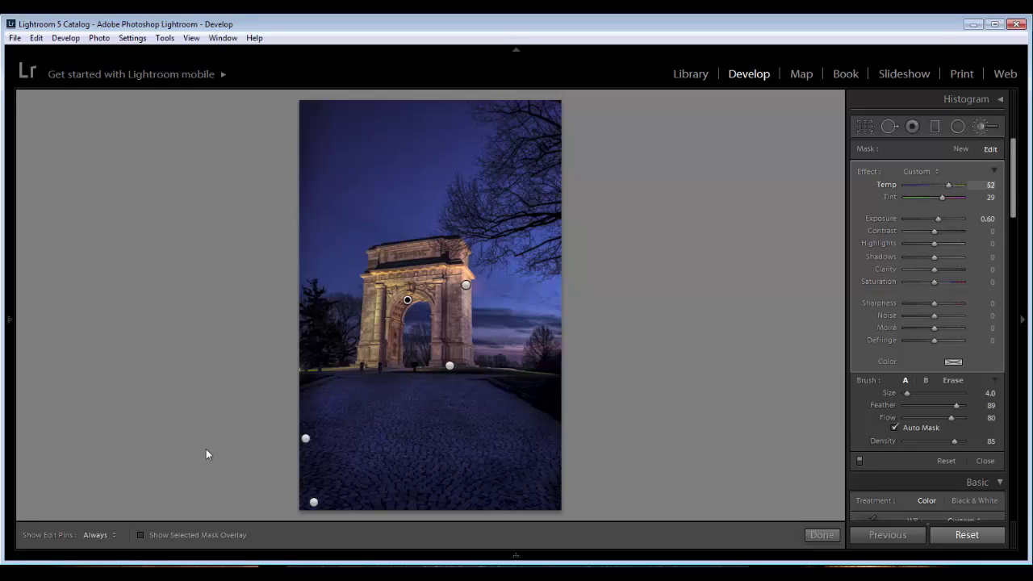
pyautogui.press('.')
pyautogui.press('Up')
pyautogui.press('Up')
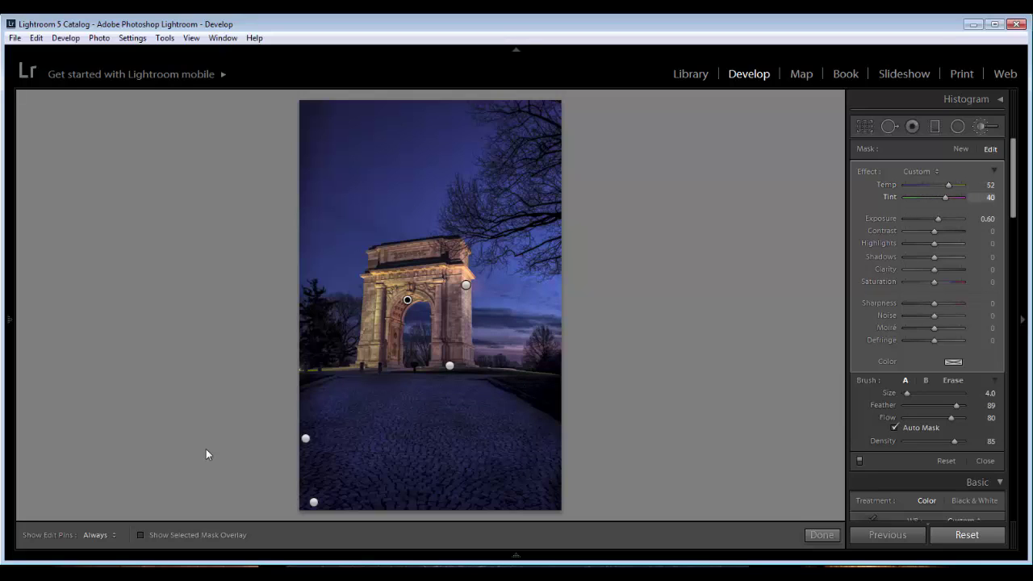
pyautogui.press('Up')
pyautogui.press('Up')
pyautogui.press(',')
pyautogui.press('Up')
# Set the brush size to 5.0, extend the warm mask along the ground at the arch's base, and close the mask.
pyautogui.press(']')
pyautogui.press(']')
pyautogui.press(']')
pyautogui.press('h')
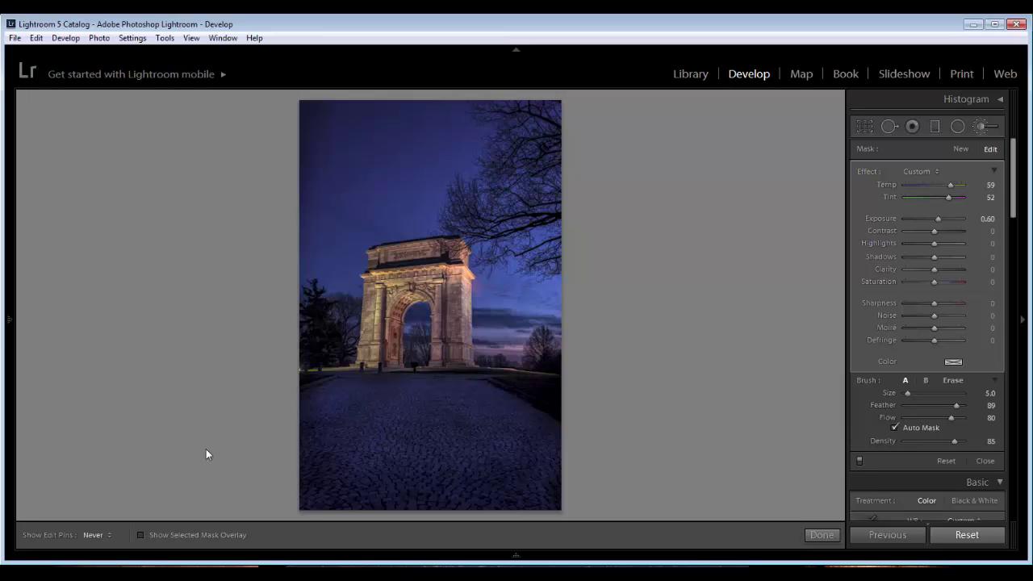
pyautogui.press('h')
pyautogui.press('h')
pyautogui.press('h')
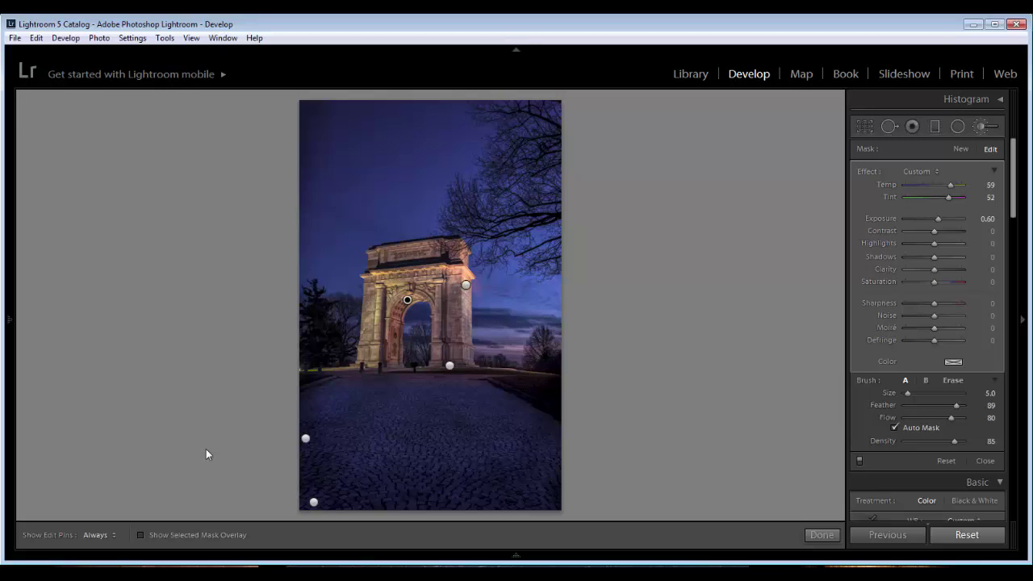
pyautogui.press('h')
pyautogui.press('h')
pyautogui.press('h')
pyautogui.press('h')
pyautogui.press('h')
pyautogui.press('h')
pyautogui.press('Return')
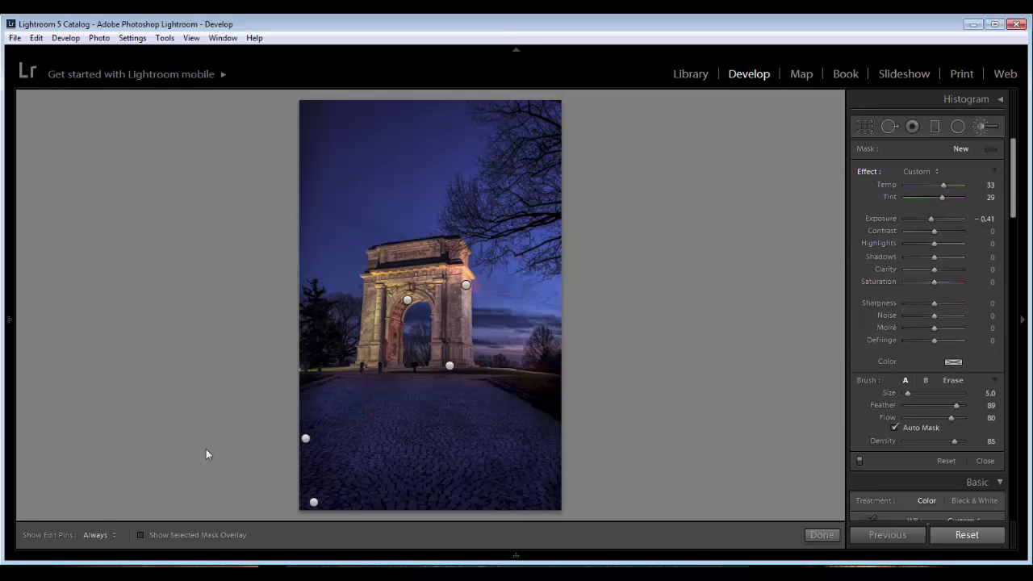
# Set the new brush mask's Exposure to 0.97 and the brush size to 6.0.
pyautogui.press('.')
pyautogui.press('=')
pyautogui.press('=')
pyautogui.press('=')
pyautogui.press('=')
pyautogui.press('=')
pyautogui.press('=')
pyautogui.press('=')
pyautogui.press('=')
pyautogui.press('=')
pyautogui.press('=')
pyautogui.press('=')
pyautogui.press('Up')
pyautogui.press('Up')
pyautogui.press('Up')
# Paint the new mask over the sunset glow along the horizon beside the arch, toggling the edit pins to check it.
pyautogui.press('h')
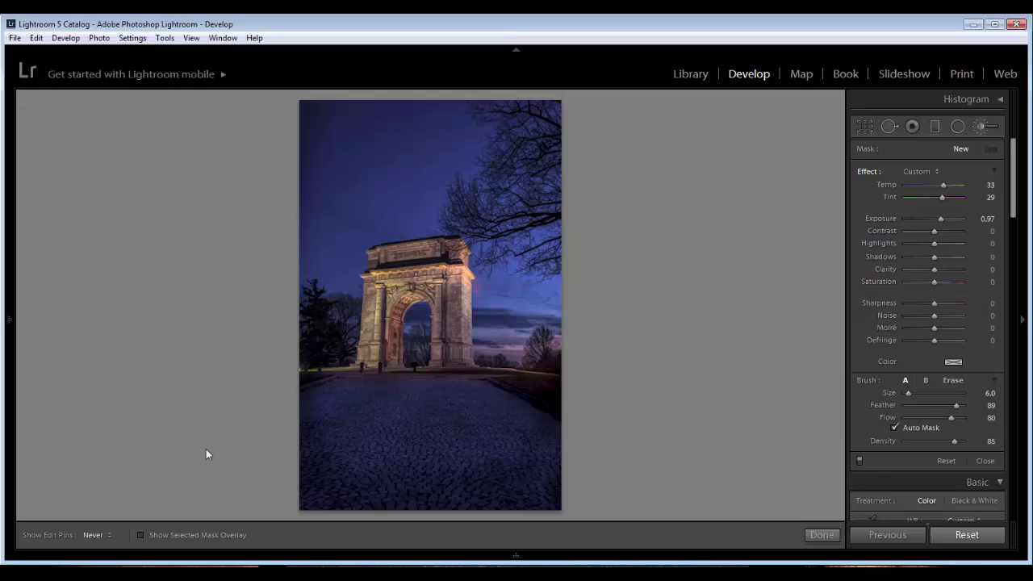
pyautogui.press('h')
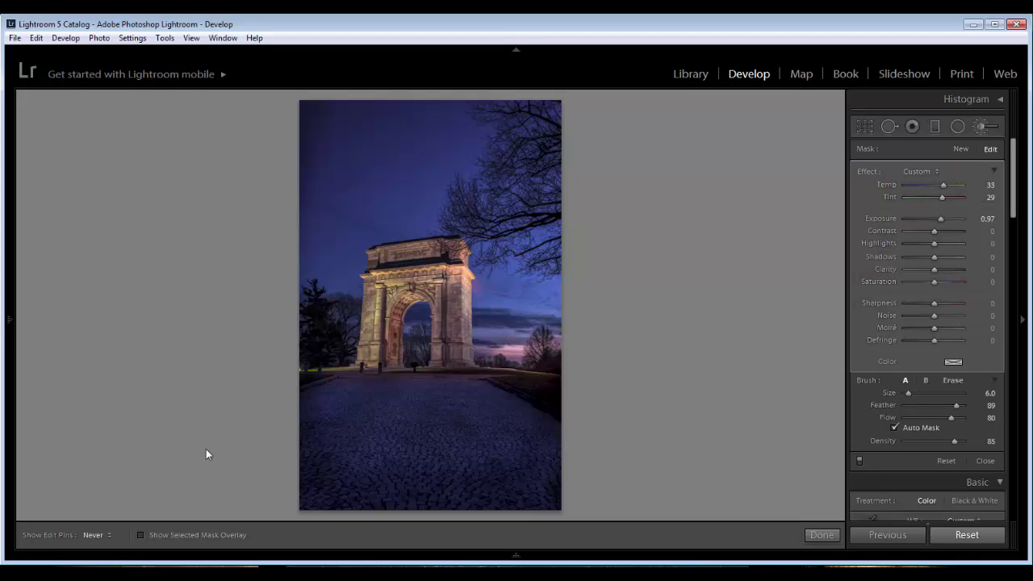
pyautogui.press('h')
pyautogui.press('h')
pyautogui.press('h')
pyautogui.press('h')
# Warm the horizon mask further with Temp 54 and Tint 47.
pyautogui.press('.')
pyautogui.press(',')
pyautogui.press(',')
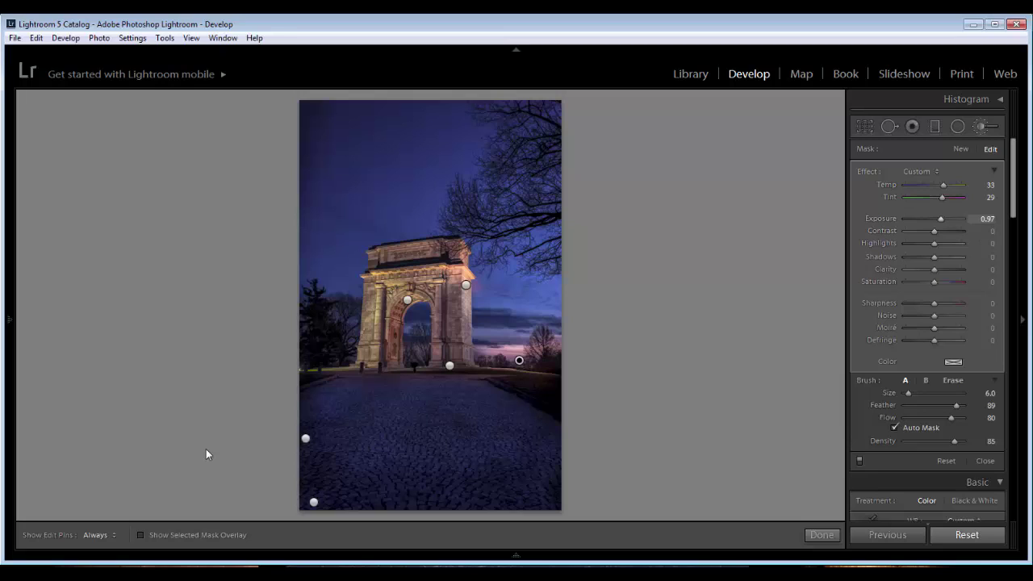
pyautogui.press('=')
pyautogui.press('=')
pyautogui.press(',')
pyautogui.press('=')
pyautogui.press('=')
pyautogui.press('=')
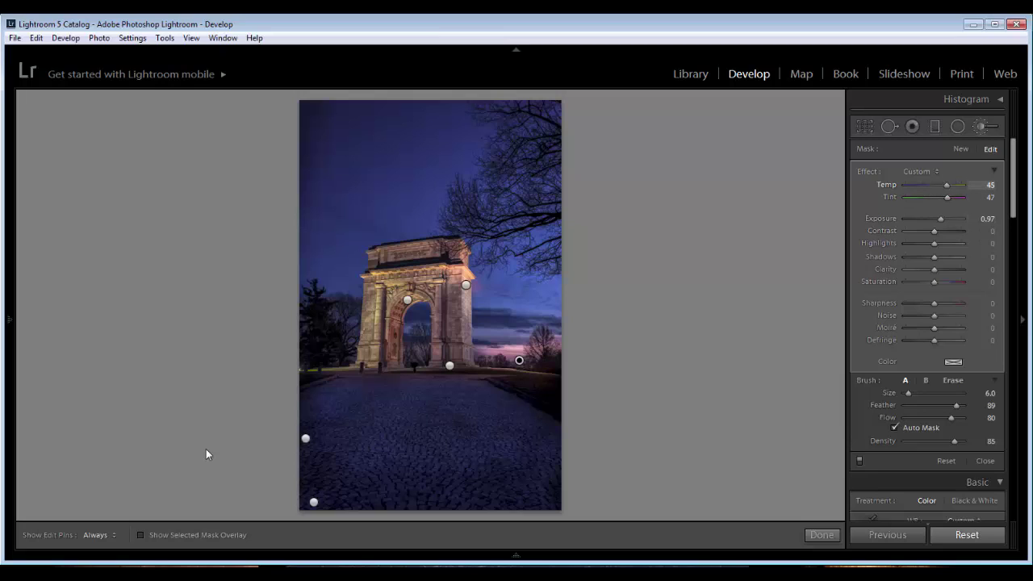
pyautogui.press('.')
pyautogui.press('.')
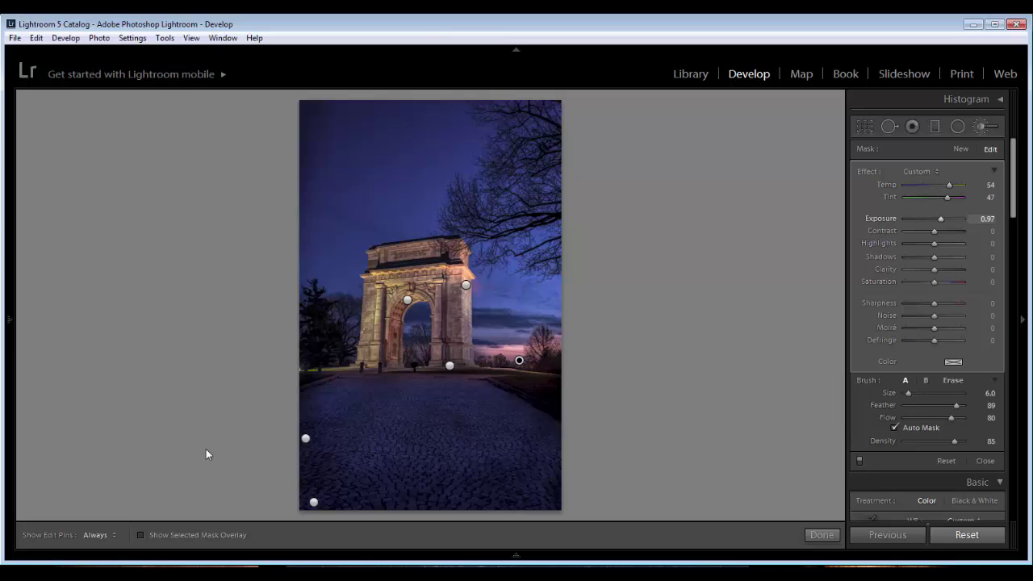
pyautogui.press('-')
pyautogui.press(',')
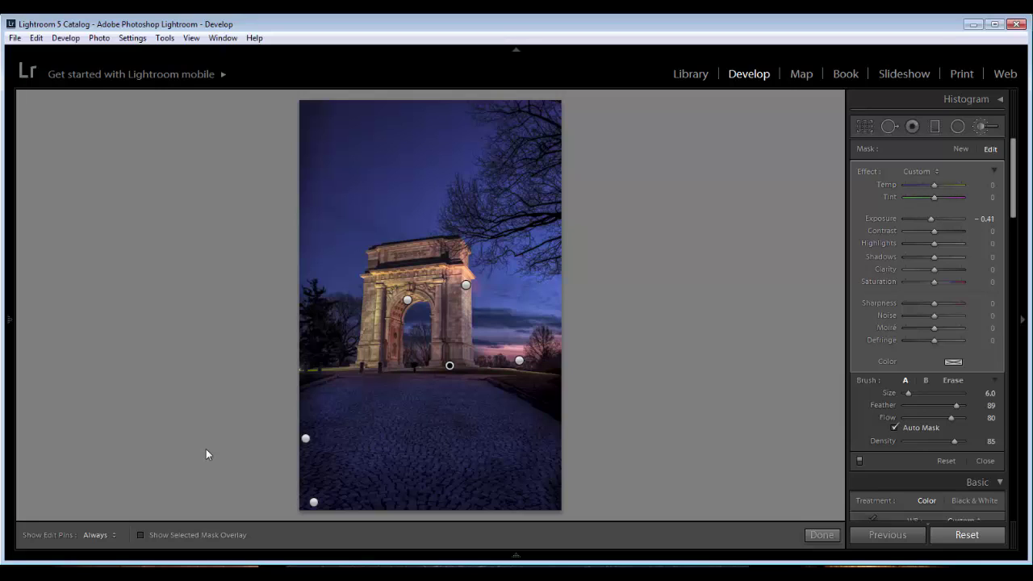
# Fine-tune the existing mask at the base of the arch's right pillar and close the Adjustment Brush.
pyautogui.press('-')
pyautogui.press('=')
pyautogui.press('=')
pyautogui.press('.')
pyautogui.press('k')
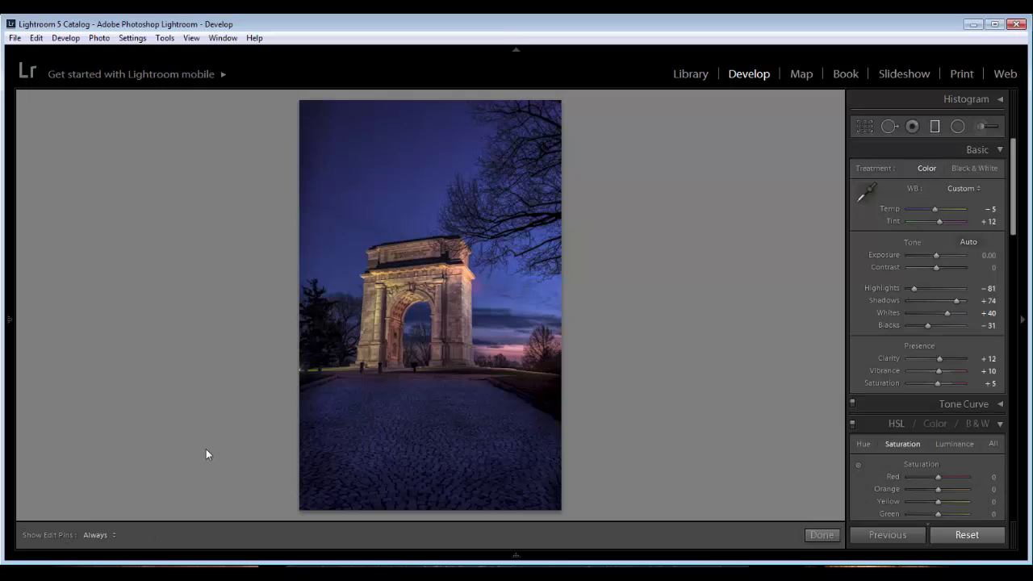
# Draw a diagonal graduated filter inward from the upper-left corner of the sky.
pyautogui.press('m')
pyautogui.press('m')
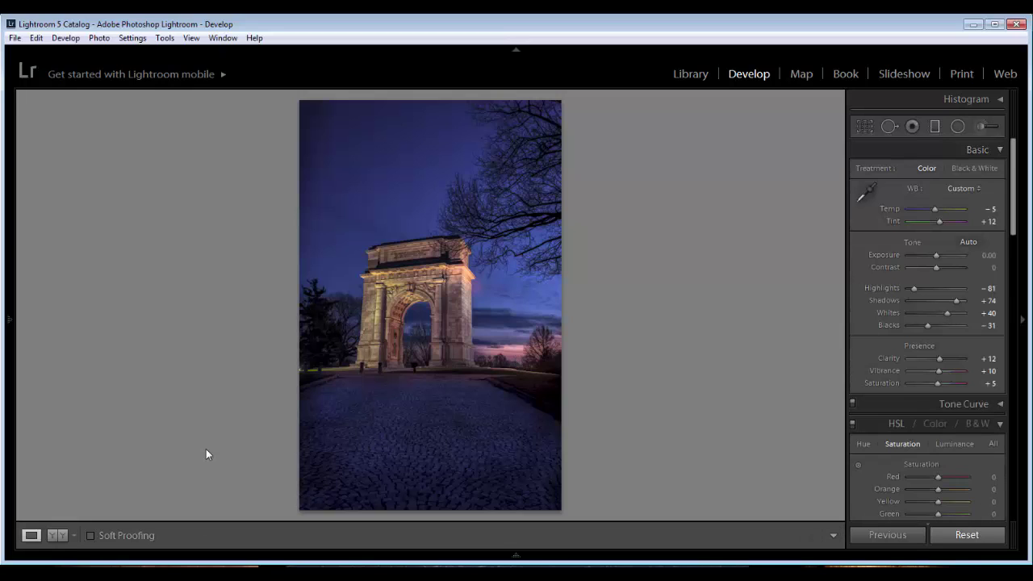
pyautogui.press('m')
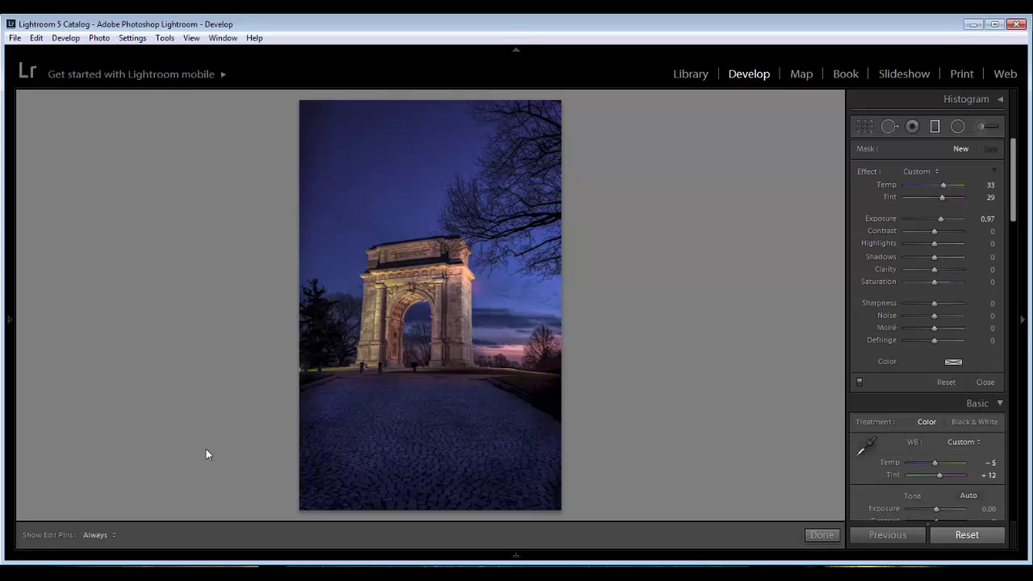
pyautogui.moveTo(301, 103); pyautogui.dragTo(356, 152)
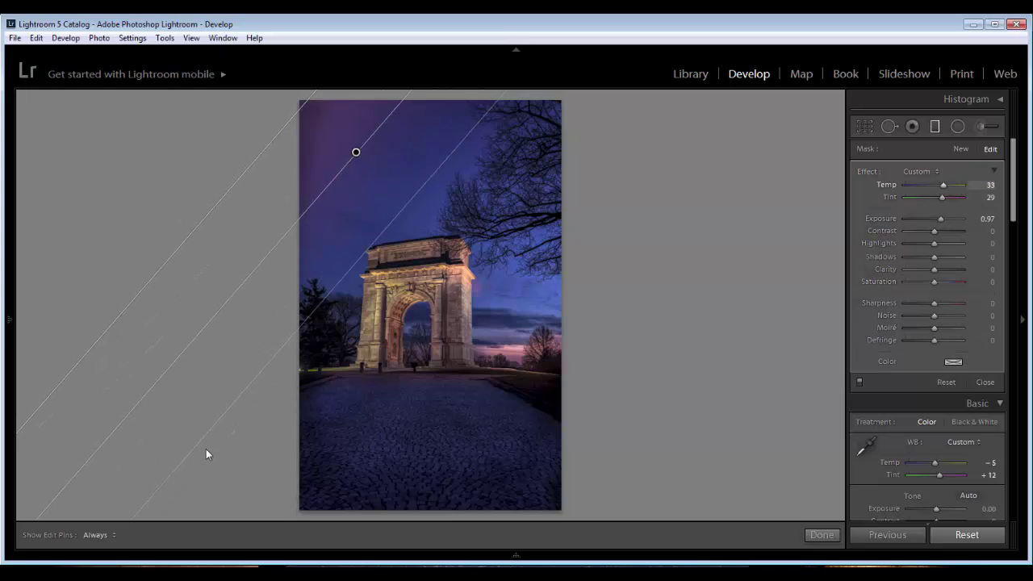
# Reset the sky filter's Temp and Tint, choose the Exposure effect and set Exposure to -0.78.
pyautogui.doubleClick(943, 184)
pyautogui.doubleClick(942, 197)
pyautogui.click(920, 171)
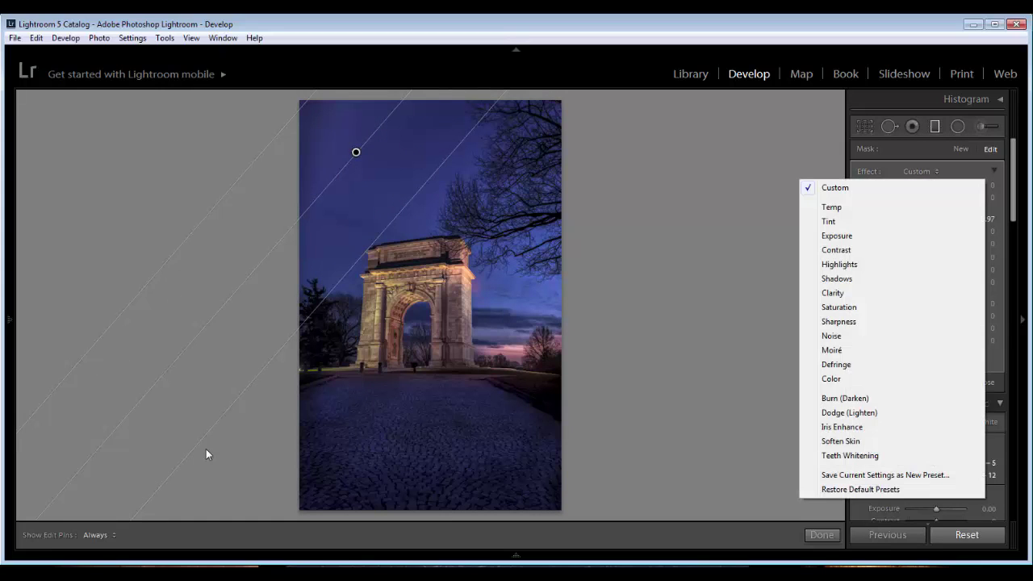
pyautogui.click(837, 236)
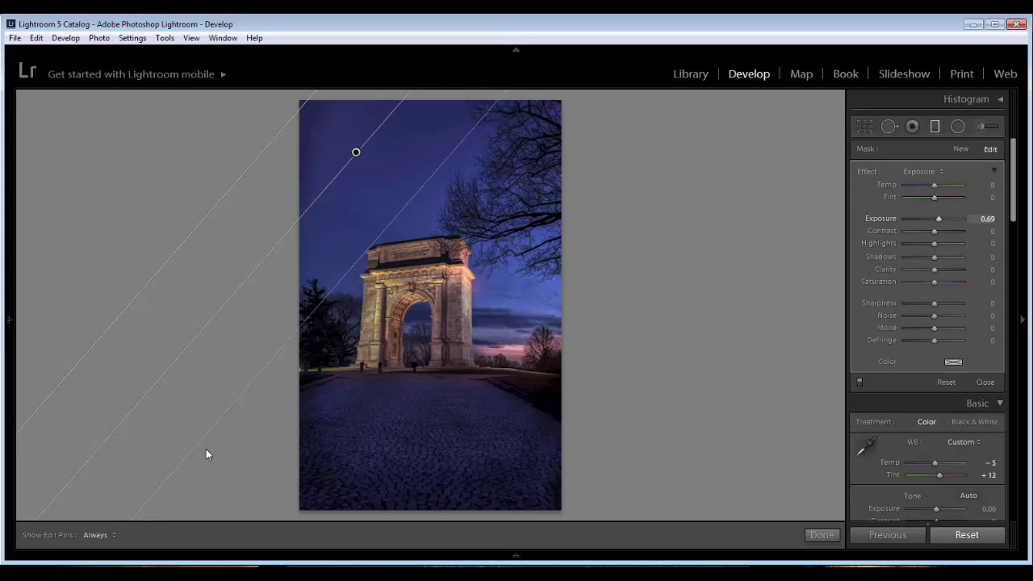
pyautogui.moveTo(938, 219); pyautogui.dragTo(928, 219)
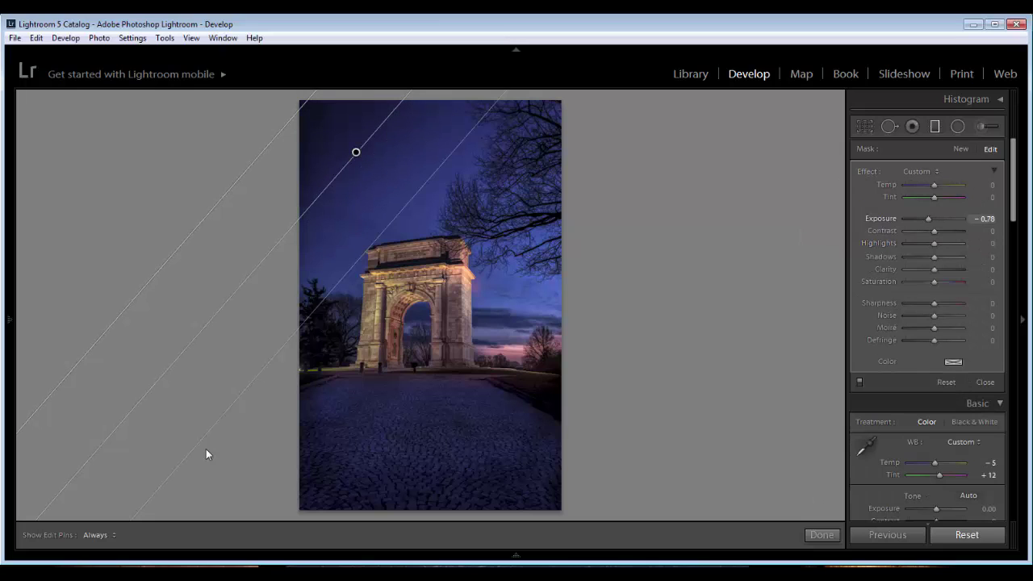
# Rotate and reposition the sky filter to a shallower slope across the upper sky, and raise its Shadows to 33.
pyautogui.moveTo(356, 152); pyautogui.dragTo(318, 187)
pyautogui.moveTo(372, 128); pyautogui.dragTo(393, 158)
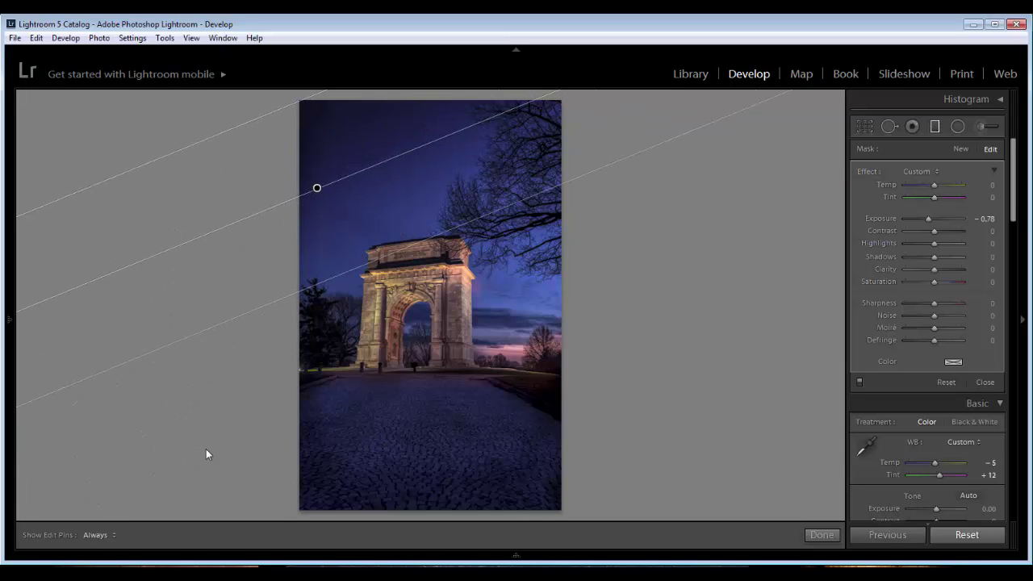
pyautogui.moveTo(317, 187); pyautogui.dragTo(355, 175)
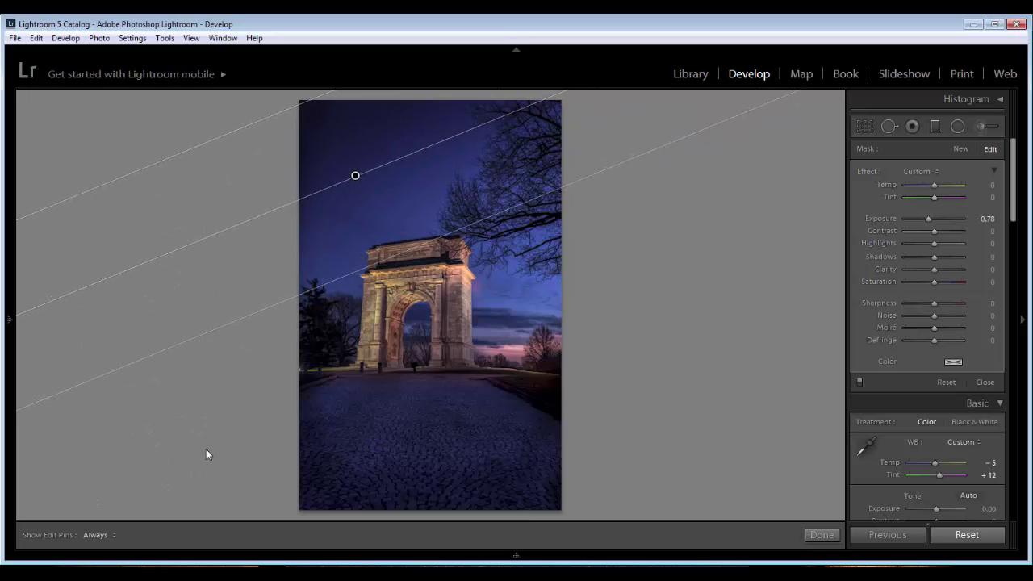
pyautogui.moveTo(934, 256); pyautogui.dragTo(944, 257)
pyautogui.moveTo(355, 175); pyautogui.dragTo(349, 161)
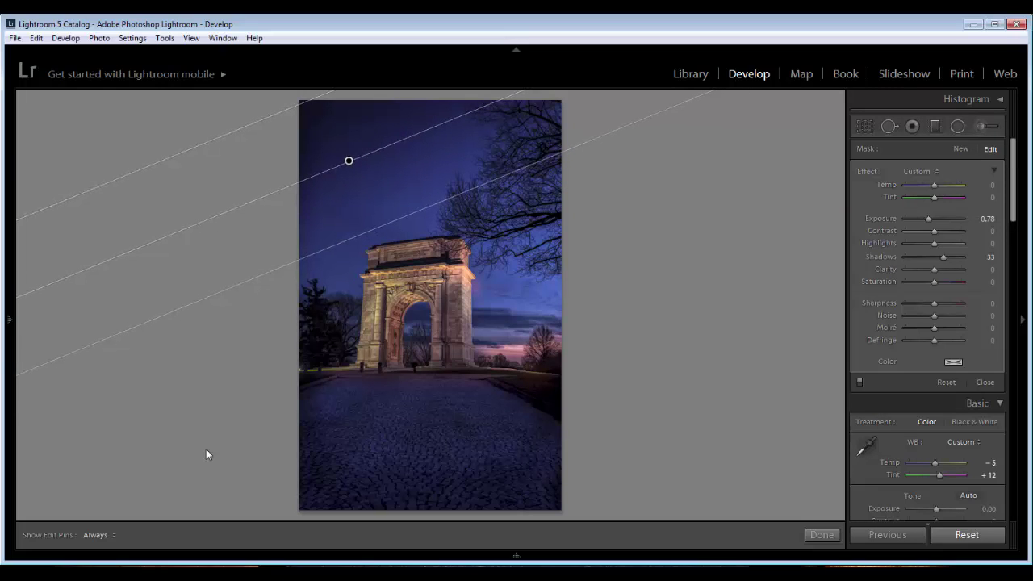
# Add a horizontal graduated filter over the cobblestone foreground, set its Exposure to -1.15 and stretch its upper edge toward the arch.
pyautogui.press('shift')
pyautogui.moveTo(388, 510); pyautogui.dragTo(389, 413)
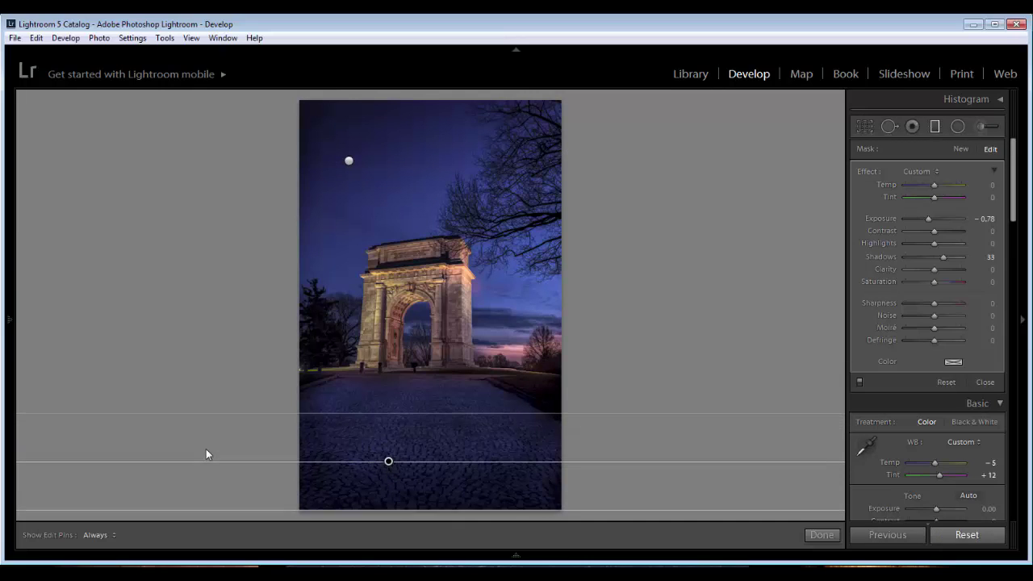
pyautogui.moveTo(388, 462); pyautogui.dragTo(428, 458)
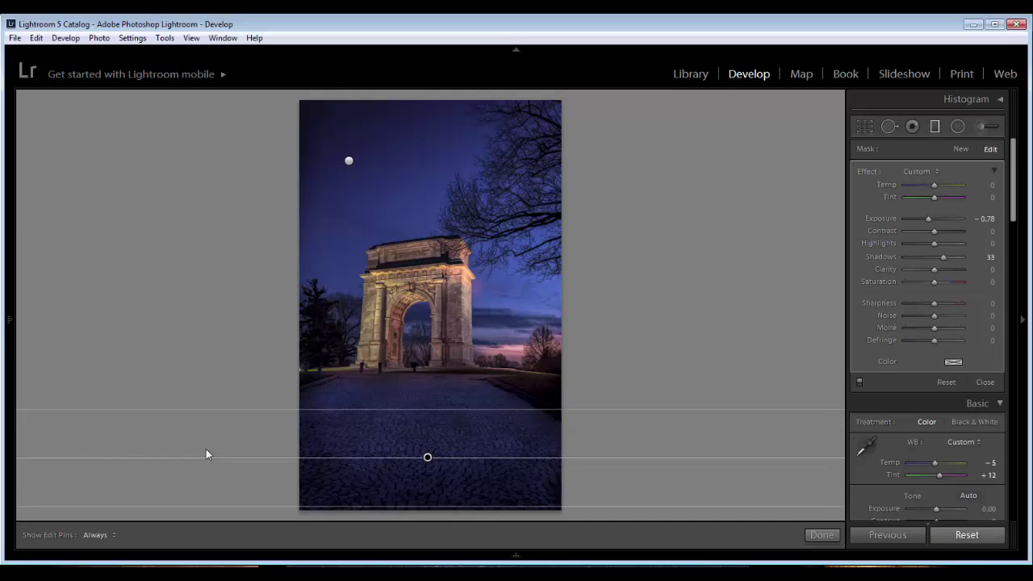
pyautogui.press(',')
pyautogui.moveTo(929, 219); pyautogui.dragTo(926, 219)
pyautogui.moveTo(427, 409); pyautogui.dragTo(428, 392)
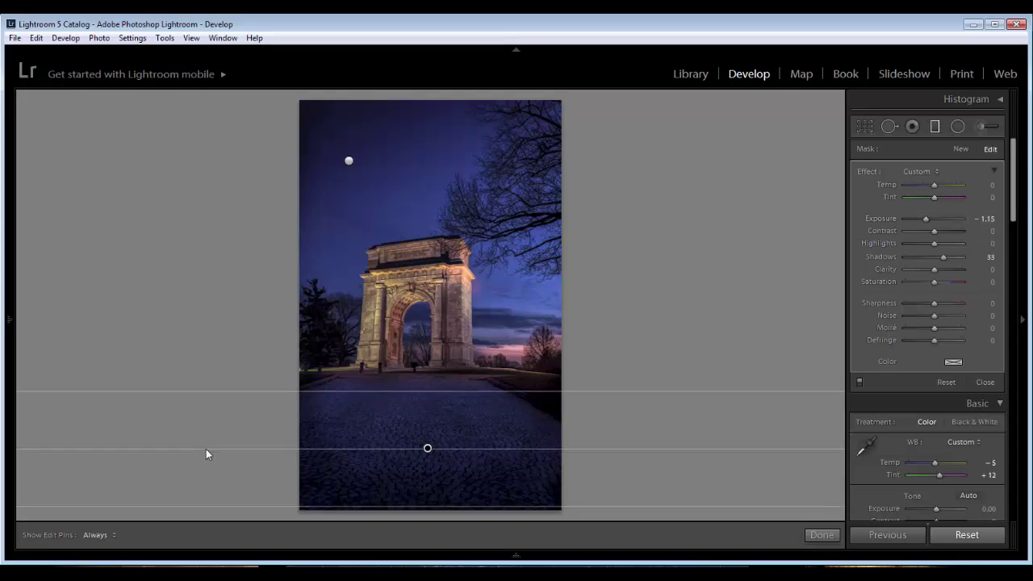
# Add a near-vertical graduated filter along the photo's left edge with Exposure -0.69, shift it outward, widen it and finish the filters.
pyautogui.press('shift')
pyautogui.moveTo(300, 289); pyautogui.dragTo(380, 293)
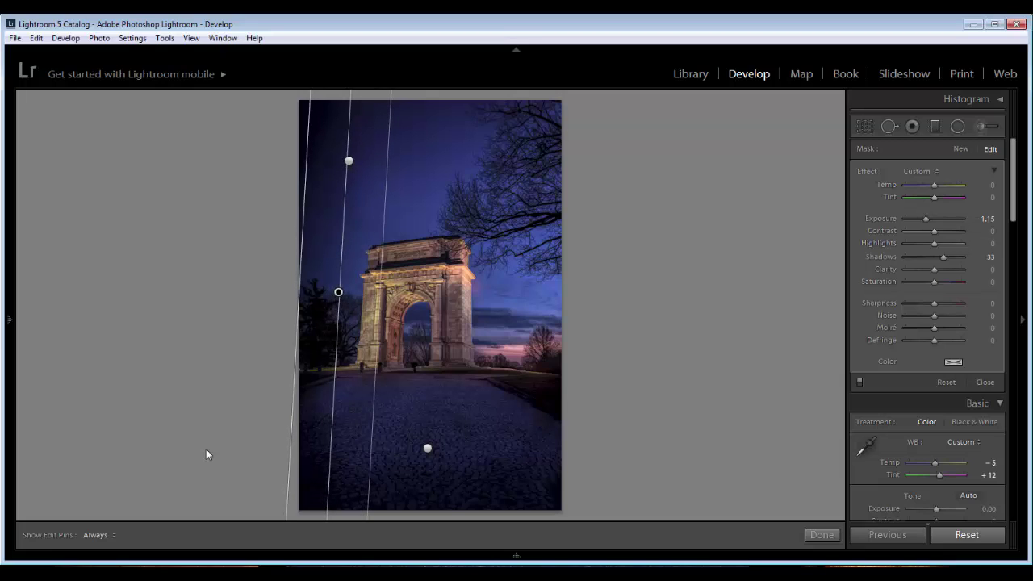
pyautogui.moveTo(926, 219); pyautogui.dragTo(929, 219)
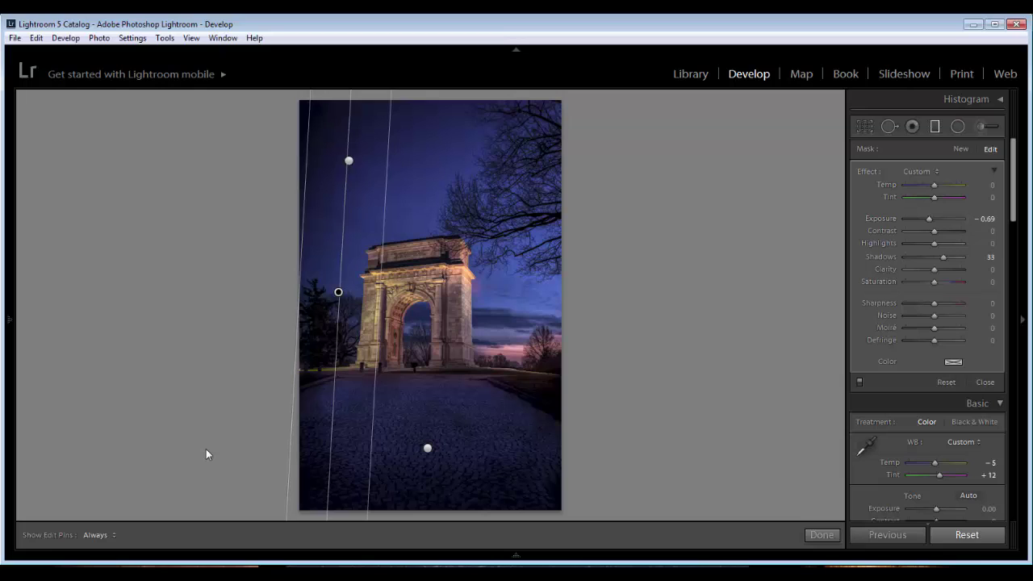
pyautogui.moveTo(338, 292); pyautogui.dragTo(321, 290)
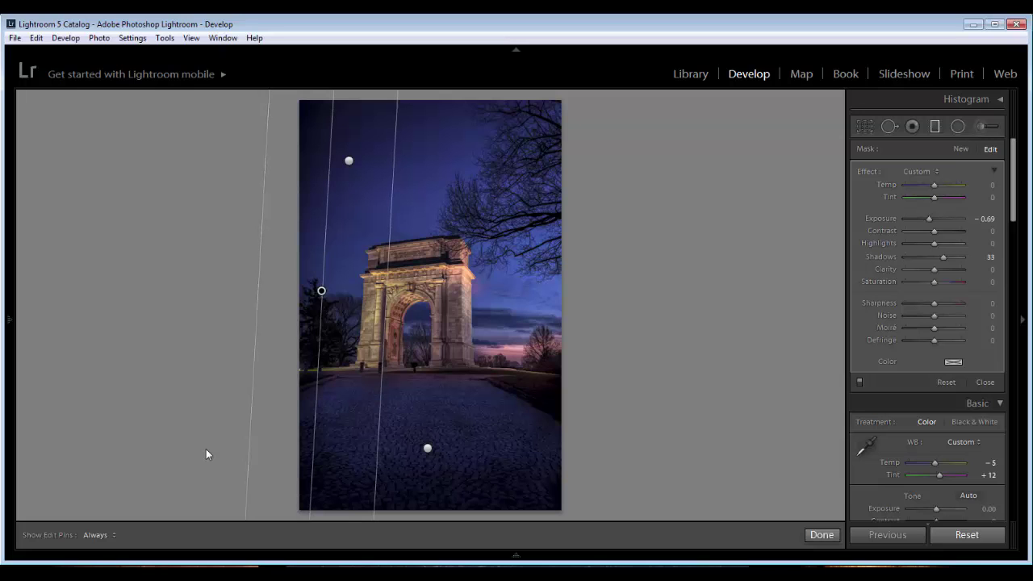
pyautogui.click(821, 535)
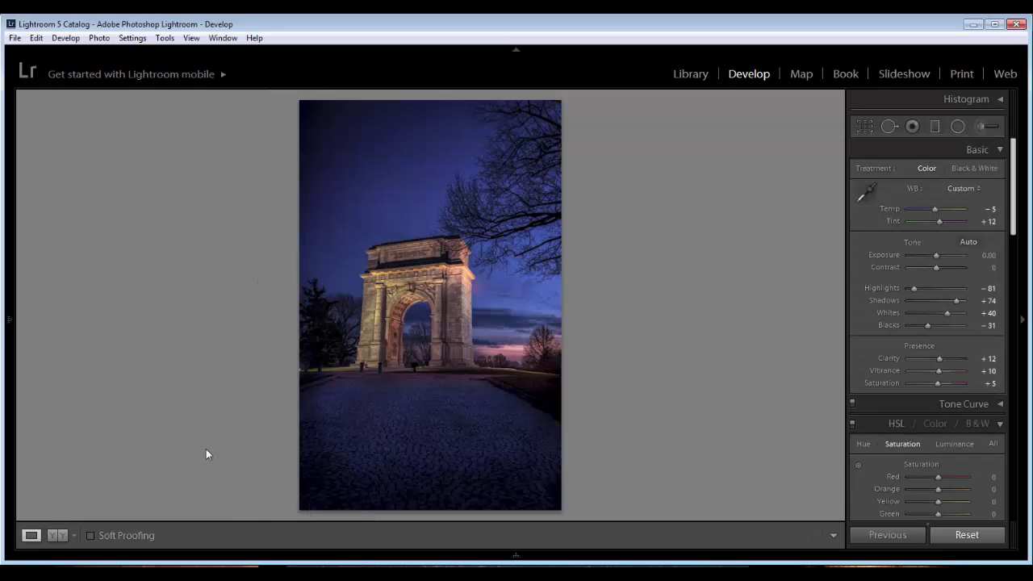
# Set the Post-Crop Vignetting Amount to -2 and Midpoint to 62.
pyautogui.moveTo(1013, 186); pyautogui.dragTo(1013, 422)
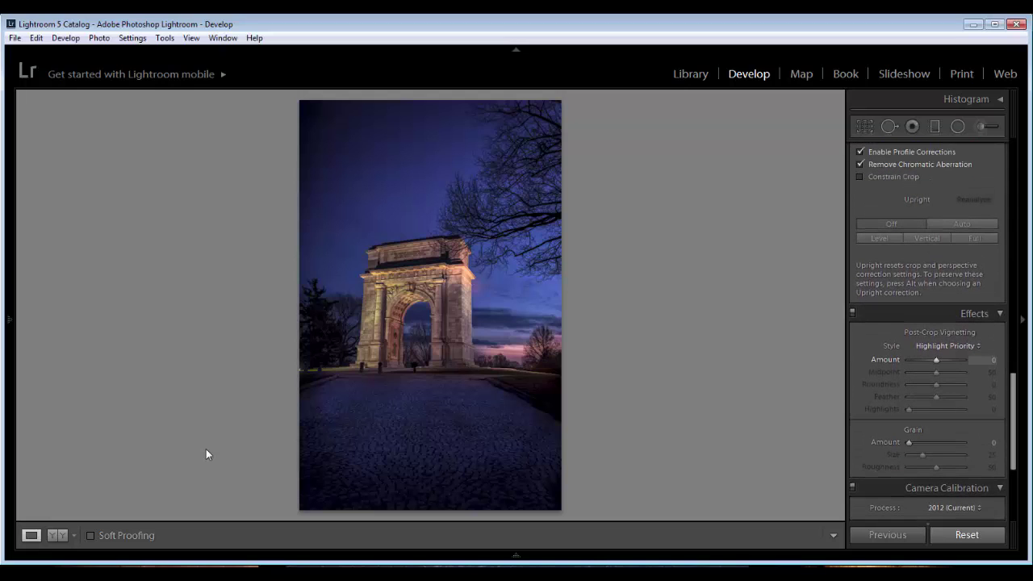
pyautogui.moveTo(936, 360); pyautogui.dragTo(934, 360)
pyautogui.press('+')
pyautogui.press('+')
pyautogui.press('+')
pyautogui.press('+')
pyautogui.press('+')
pyautogui.press('-')
pyautogui.press('-')
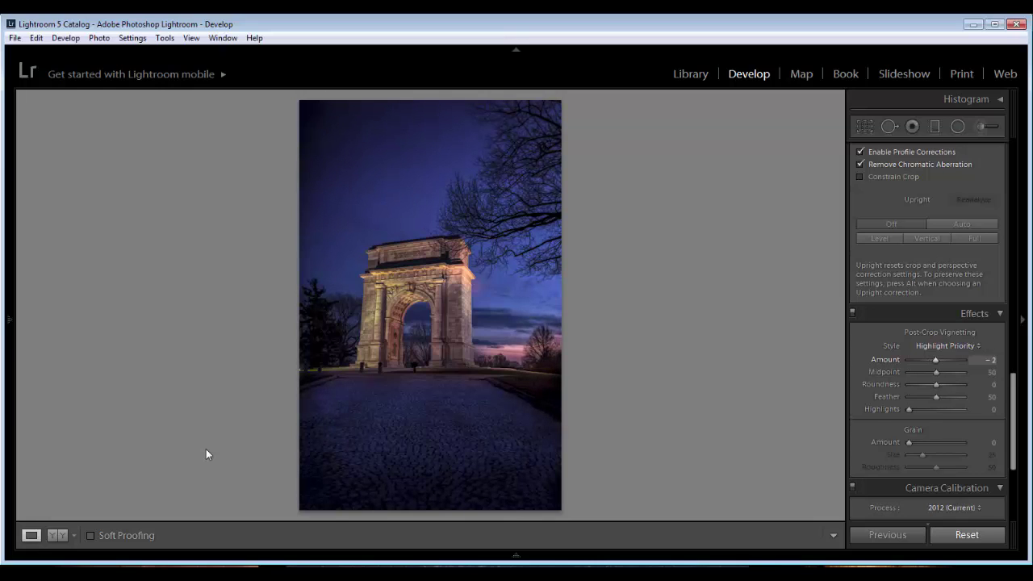
pyautogui.press('.')
pyautogui.press('+')
pyautogui.press('+')
pyautogui.press('+')
pyautogui.press('+')
pyautogui.press('+')
pyautogui.press('+')
pyautogui.press('+')
pyautogui.press('+')
pyautogui.press('+')
pyautogui.press('+')
pyautogui.press('+')
pyautogui.press('+')
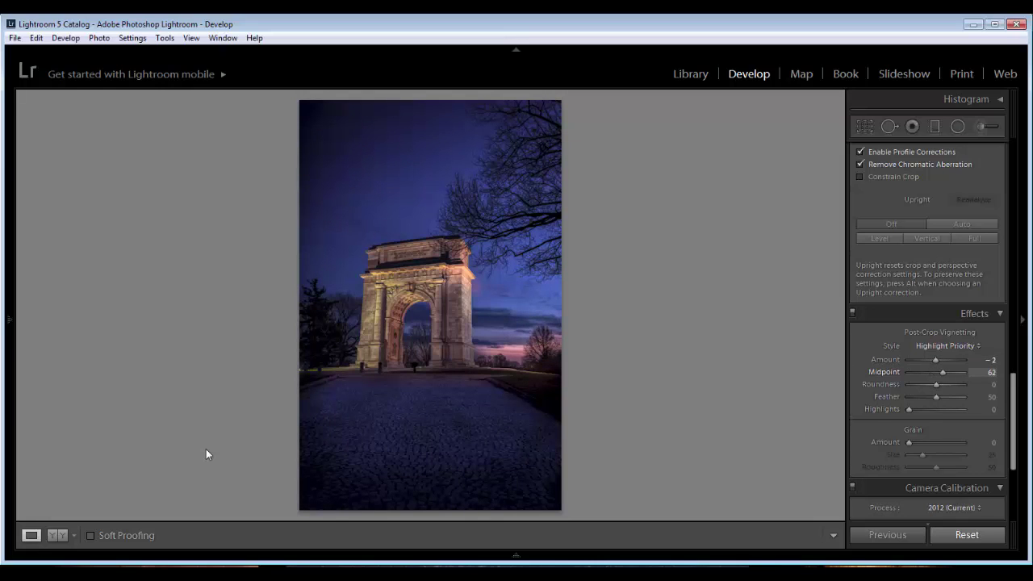
# Set the vignette's Roundness to +10 and Feather to 55.
pyautogui.press('.')
pyautogui.press('+')
pyautogui.press('+')
pyautogui.press('+')
pyautogui.press('+')
pyautogui.press('+')
pyautogui.press('+')
pyautogui.press('+')
pyautogui.press('+')
pyautogui.press('+')
pyautogui.press('+')
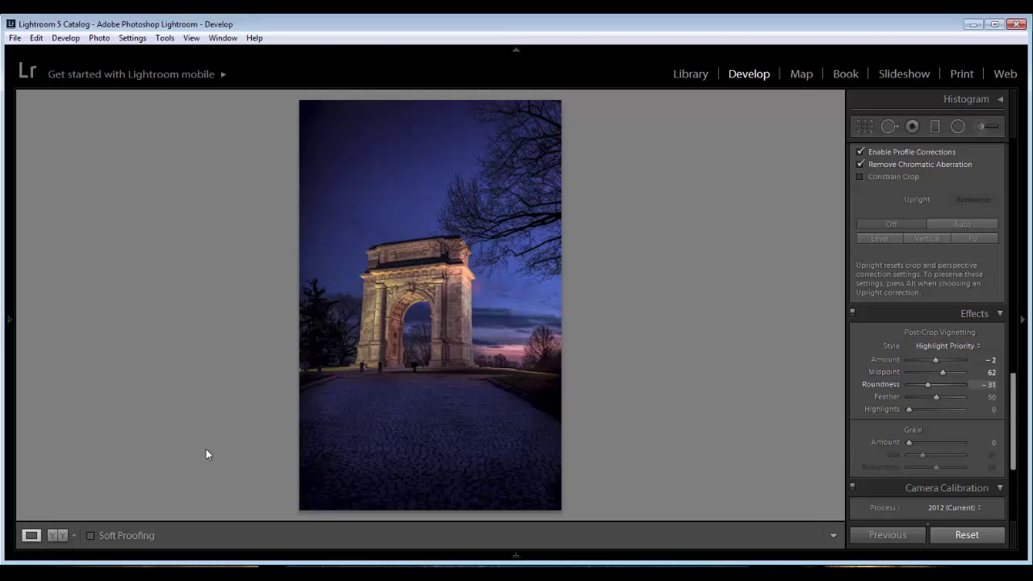
pyautogui.press('.')
pyautogui.press('+')
pyautogui.press('+')
pyautogui.press('+')
pyautogui.press('+')
pyautogui.press('+')
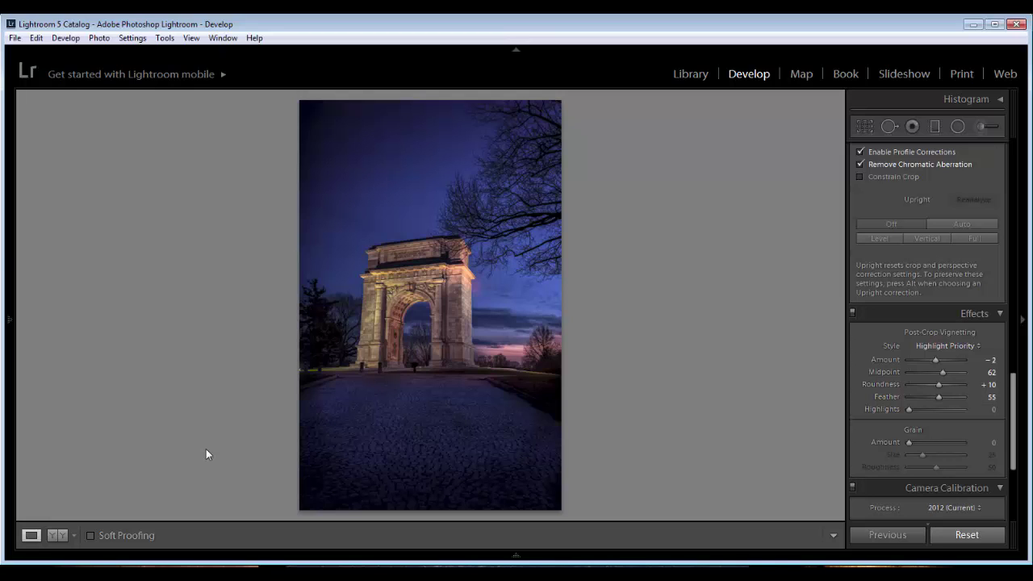
# Crop the photo to the 5 x 7 aspect ratio.
pyautogui.press('r')
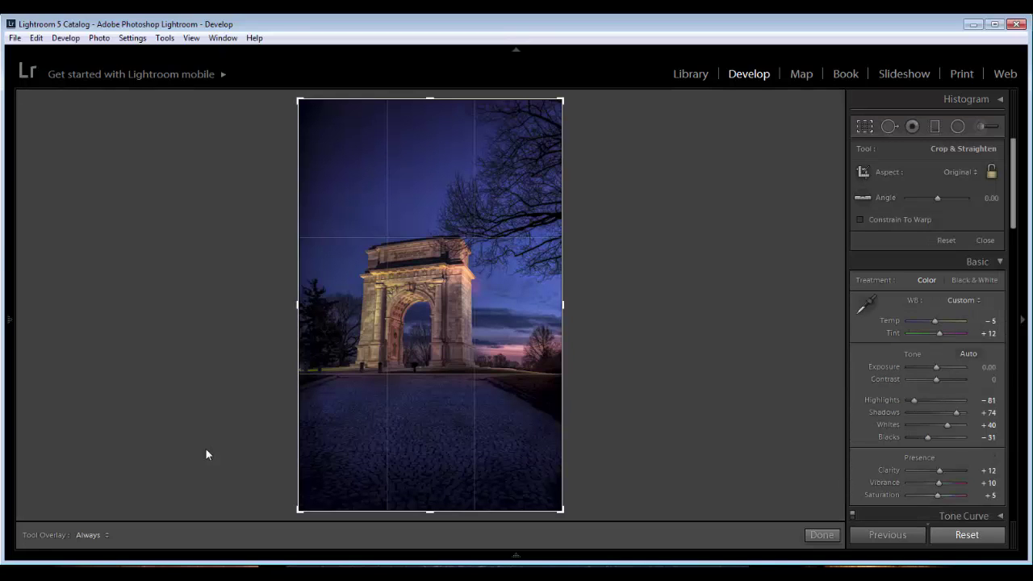
pyautogui.hotkey('shift', 'a')
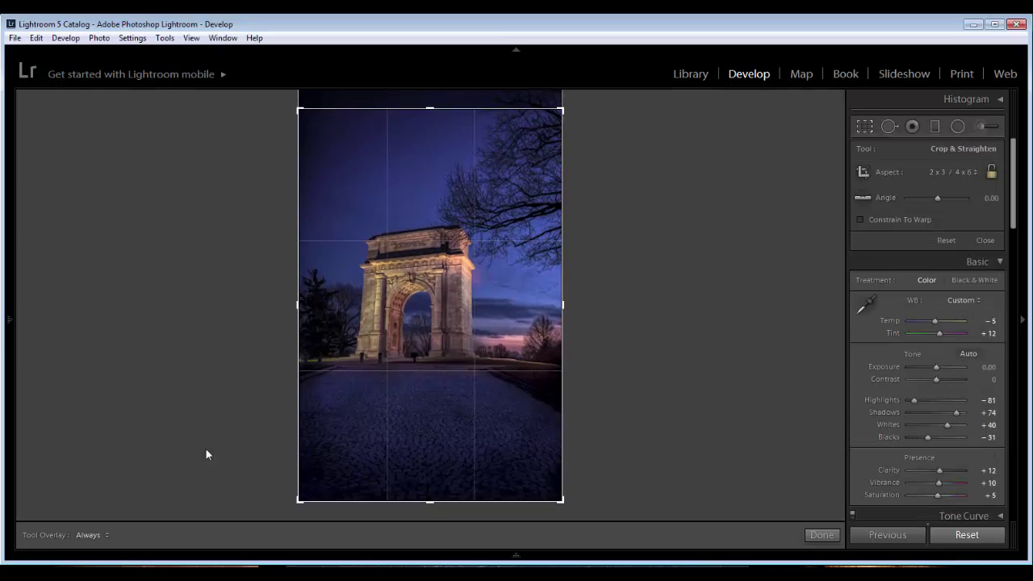
pyautogui.hotkey('shift', 'a')
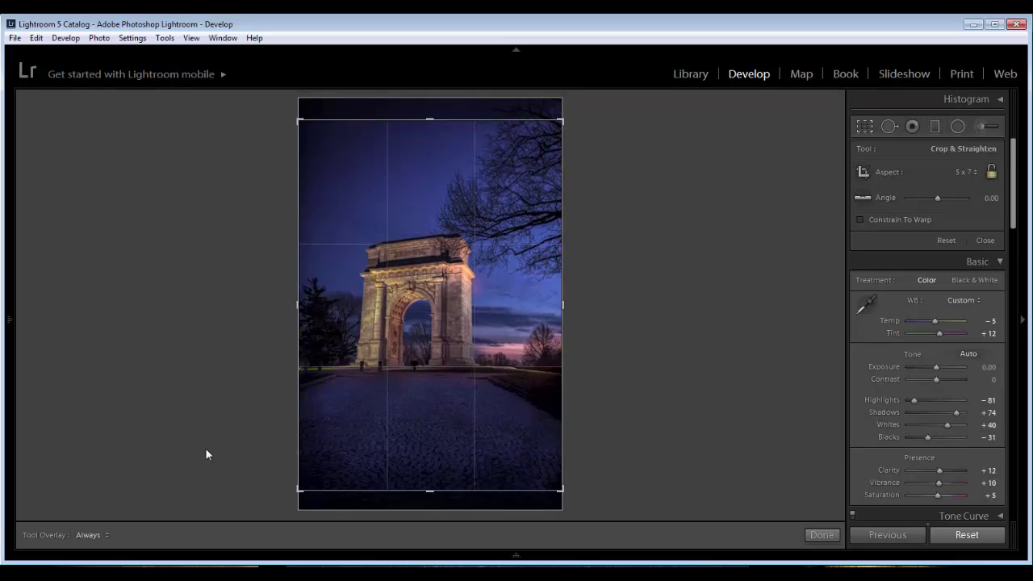
pyautogui.press('Return')
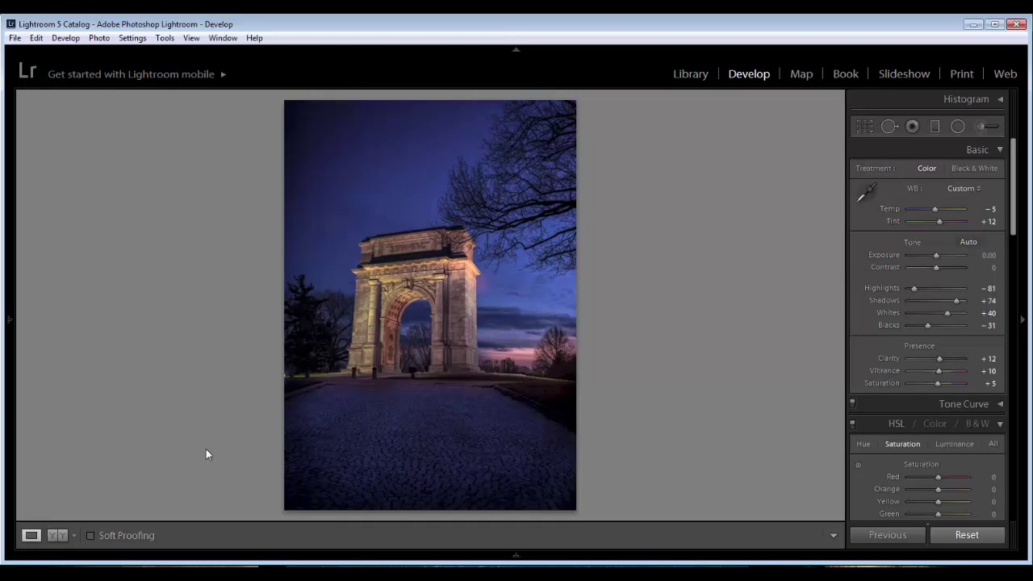